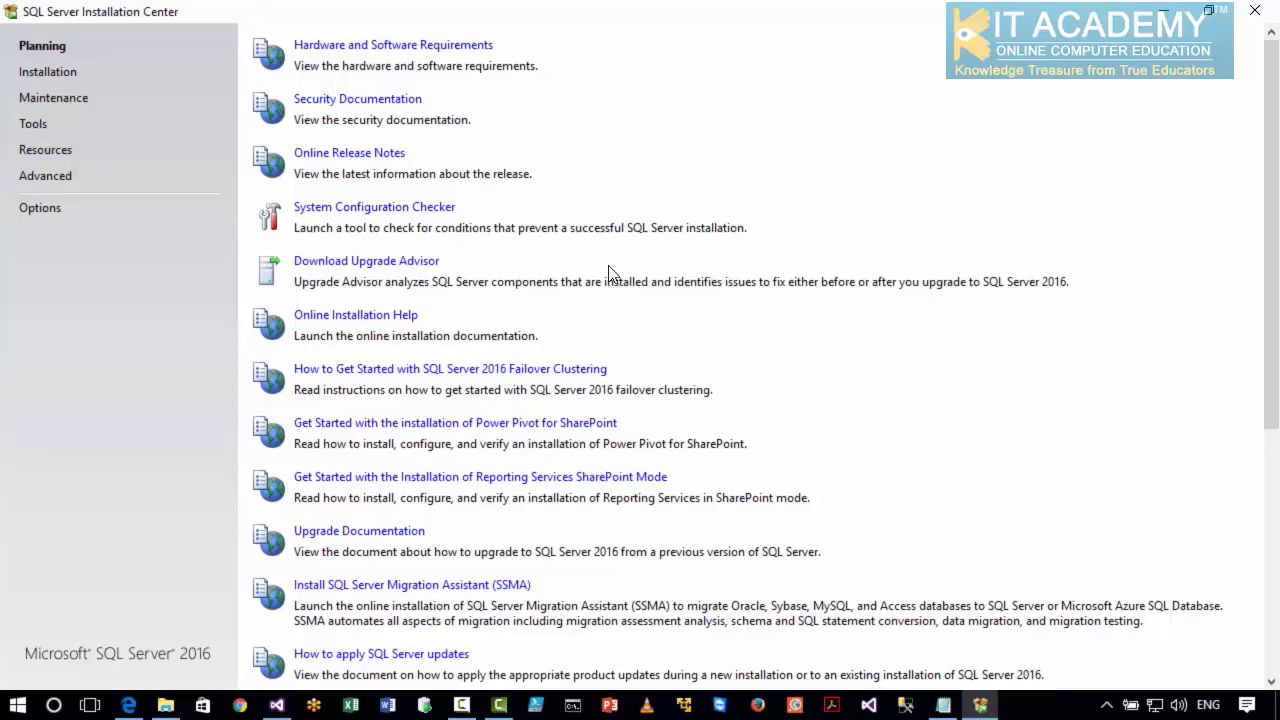
Start a new SQL Server stand-alone installation and continue past the product updates and install rules.
left_click(50, 76)
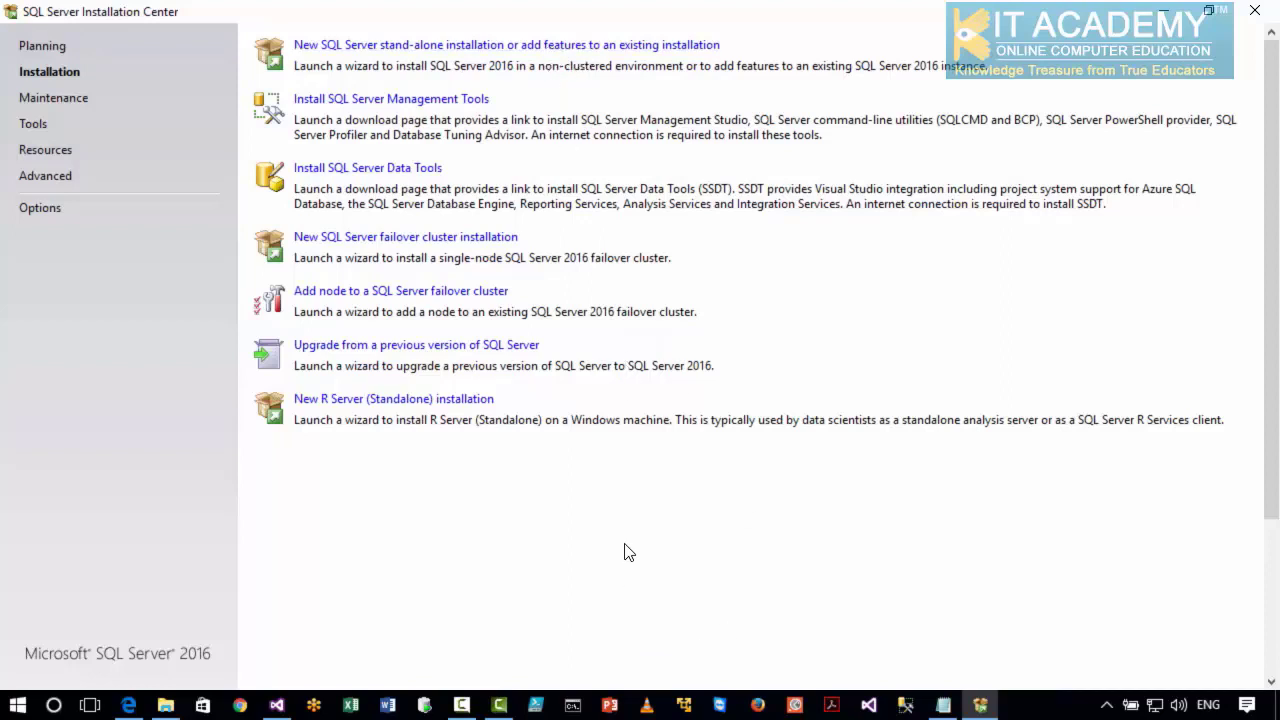
left_click(388, 45)
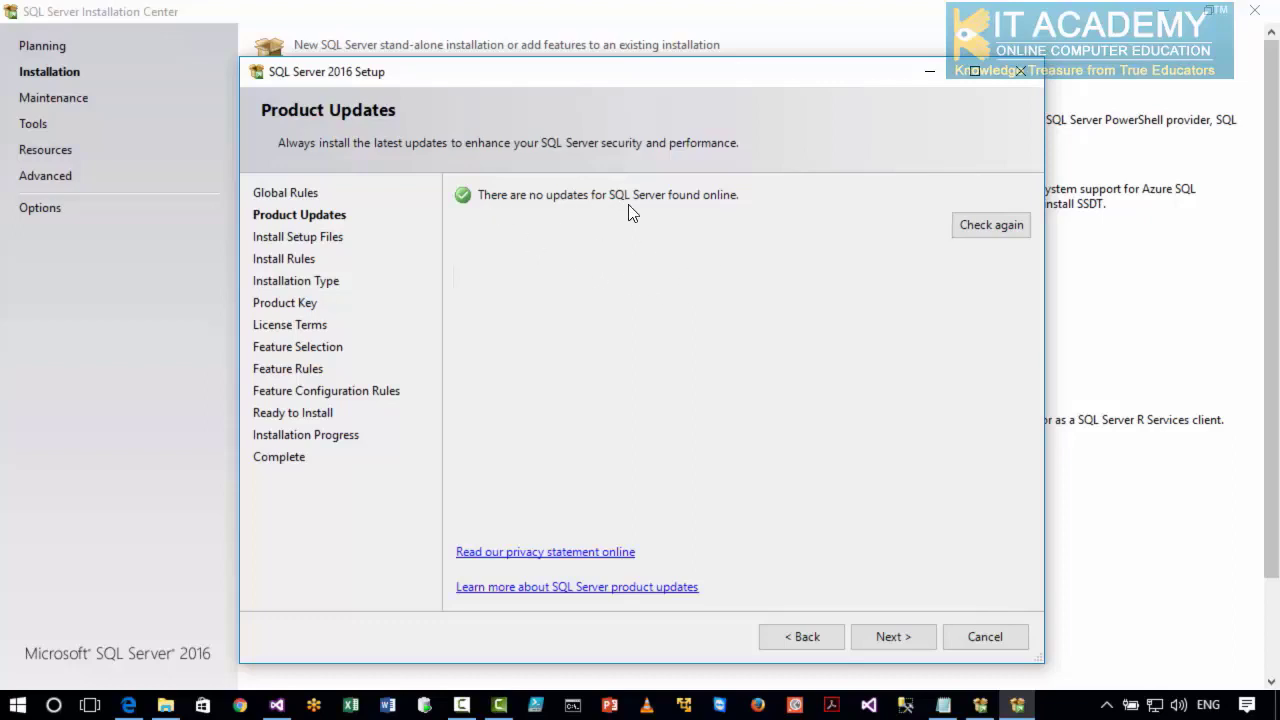
left_click(878, 638)
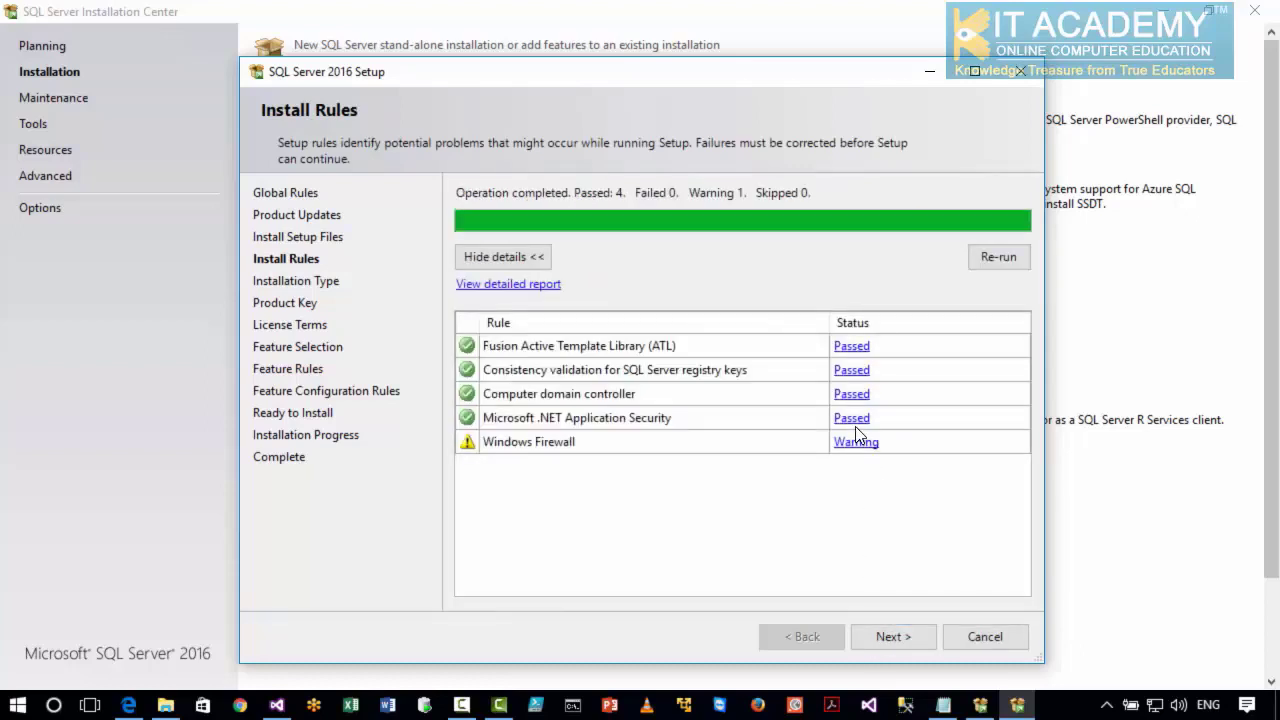
left_click(869, 637)
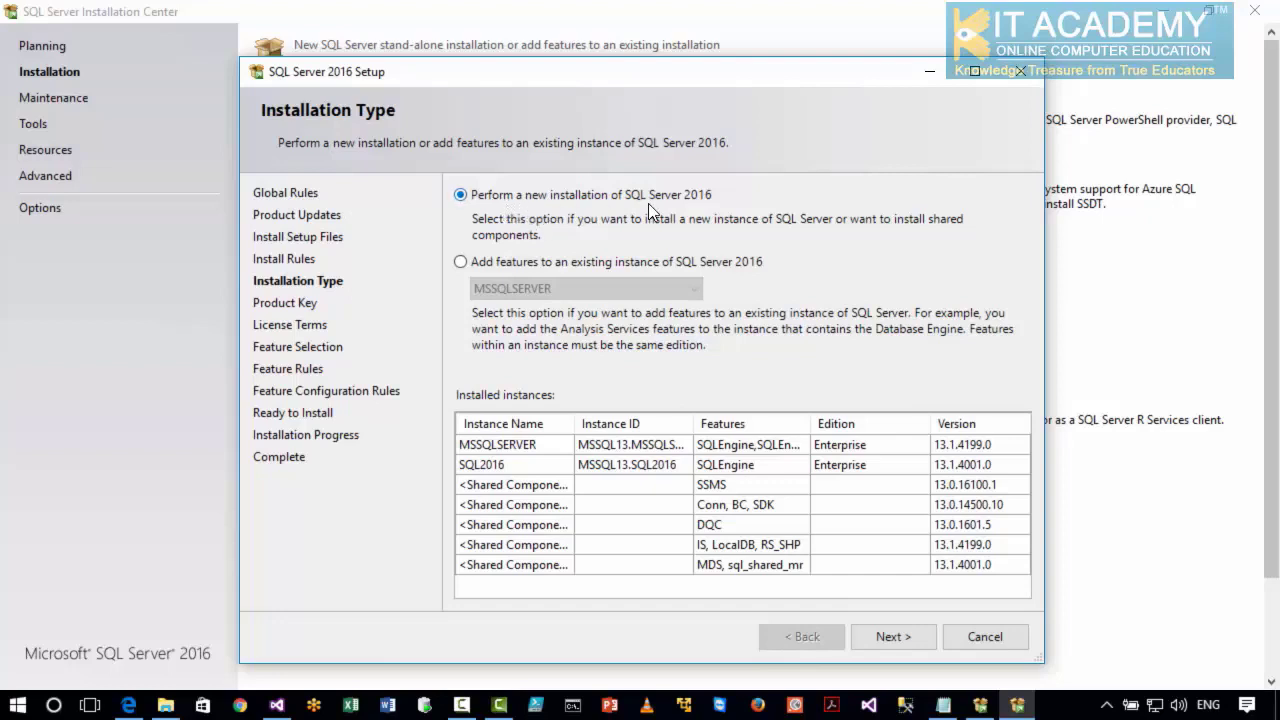
Proceed with a new installation of SQL Server 2016 using the prefilled product key, and accept the license terms.
left_click(877, 638)
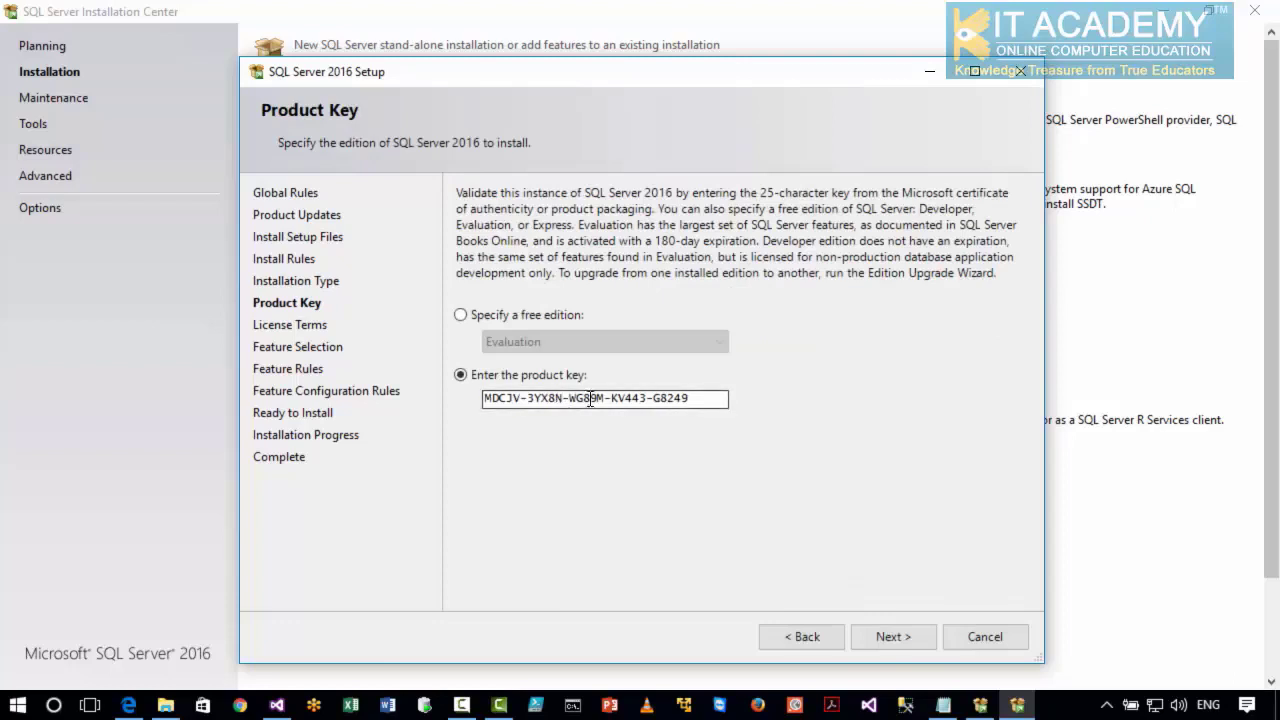
left_click(874, 636)
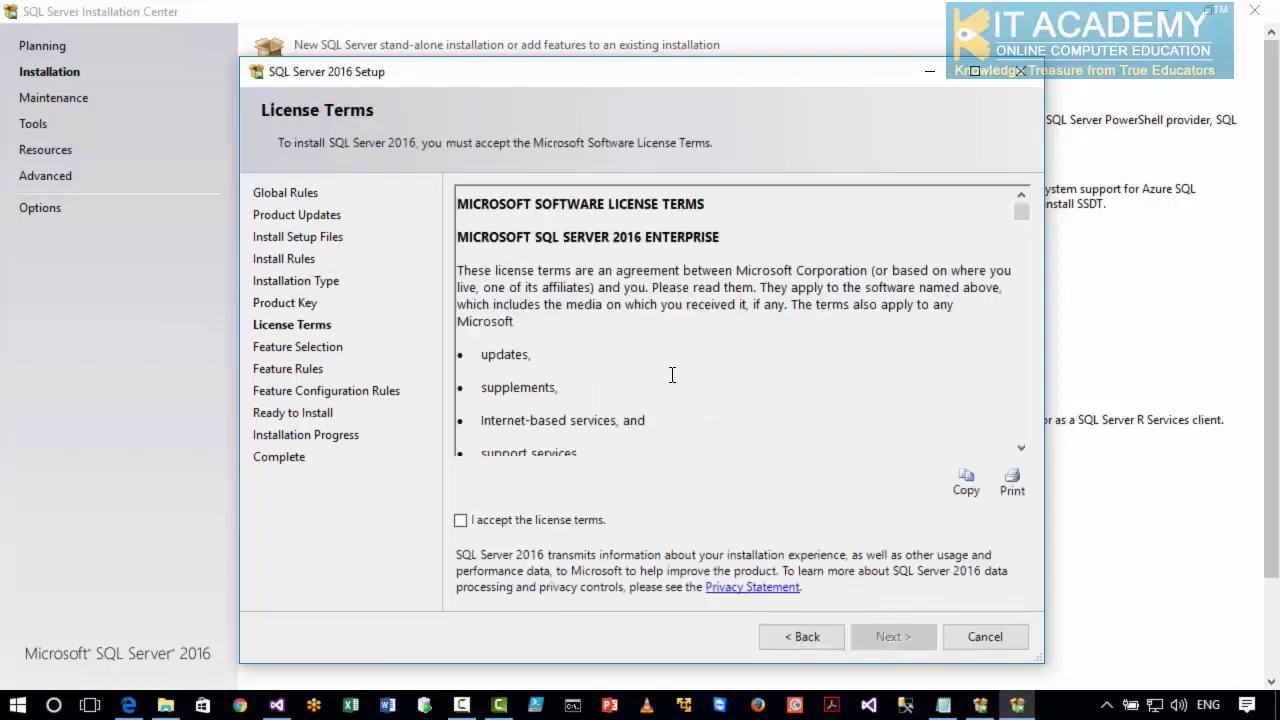
left_click(529, 527)
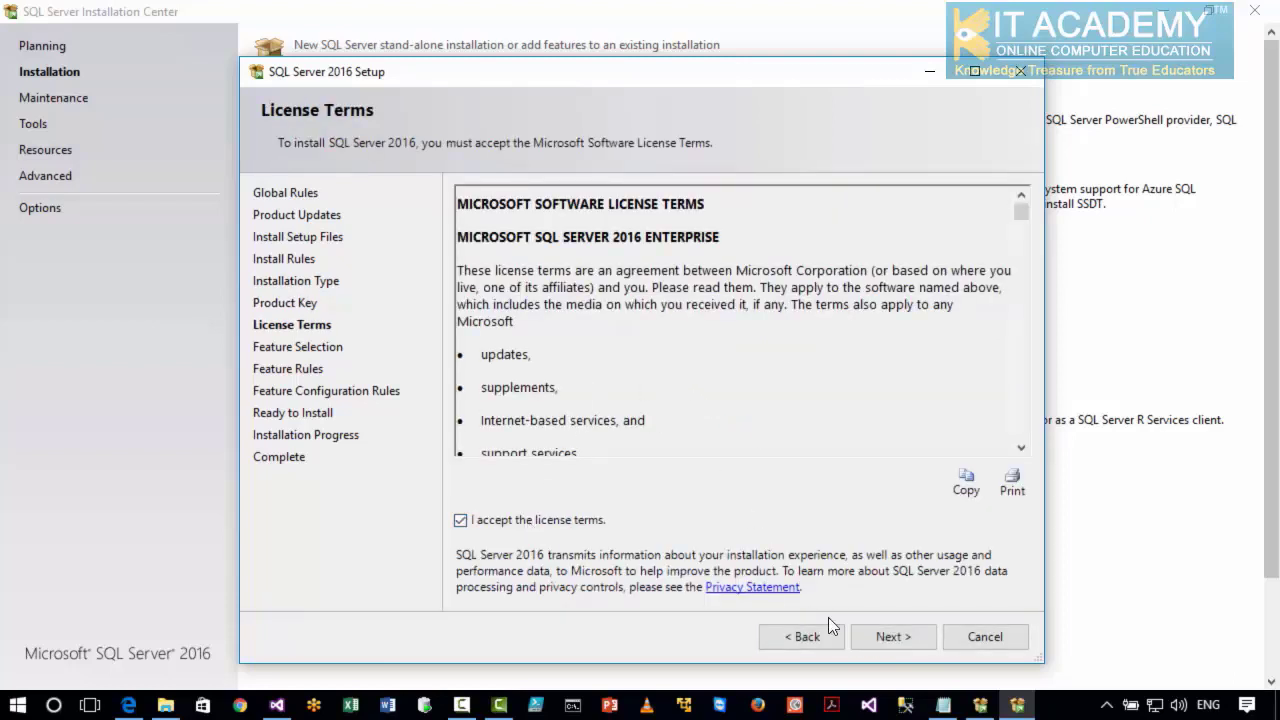
left_click(875, 637)
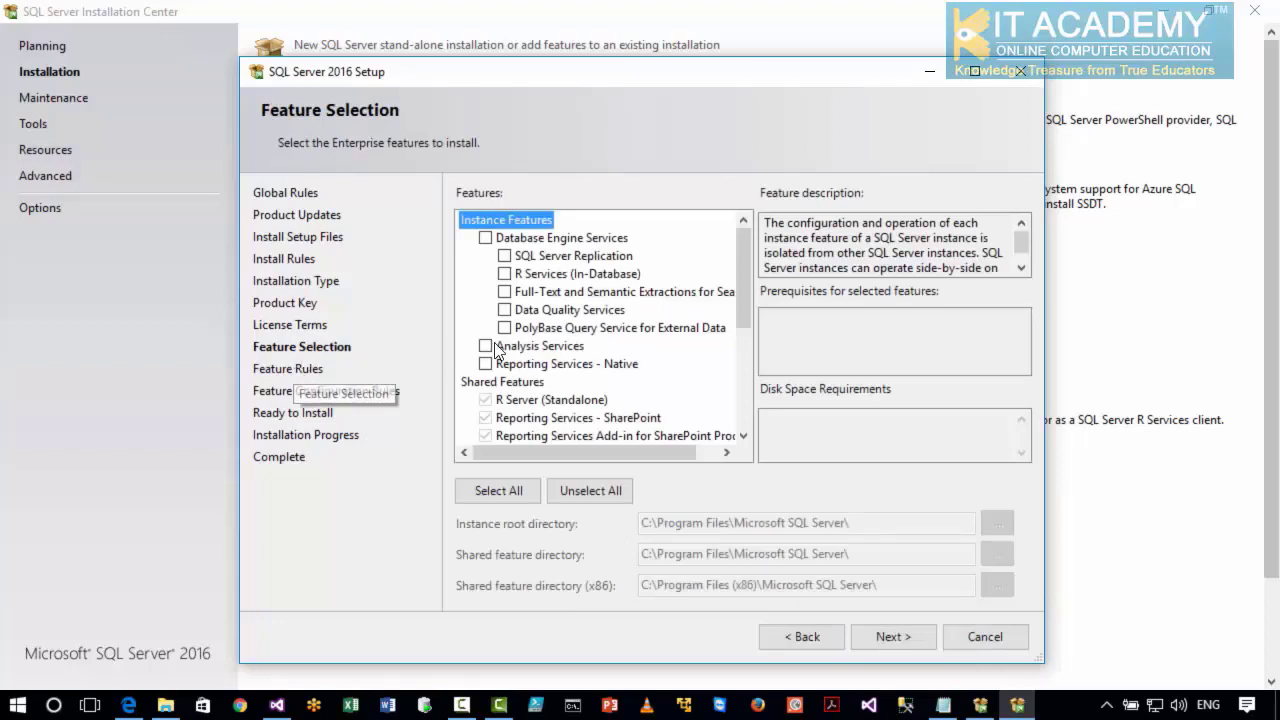
Select Database Engine Services with Replication, R Services, Full-Text and Semantic Extractions, Data Quality Services and PolyBase Query Service.
left_click(486, 239)
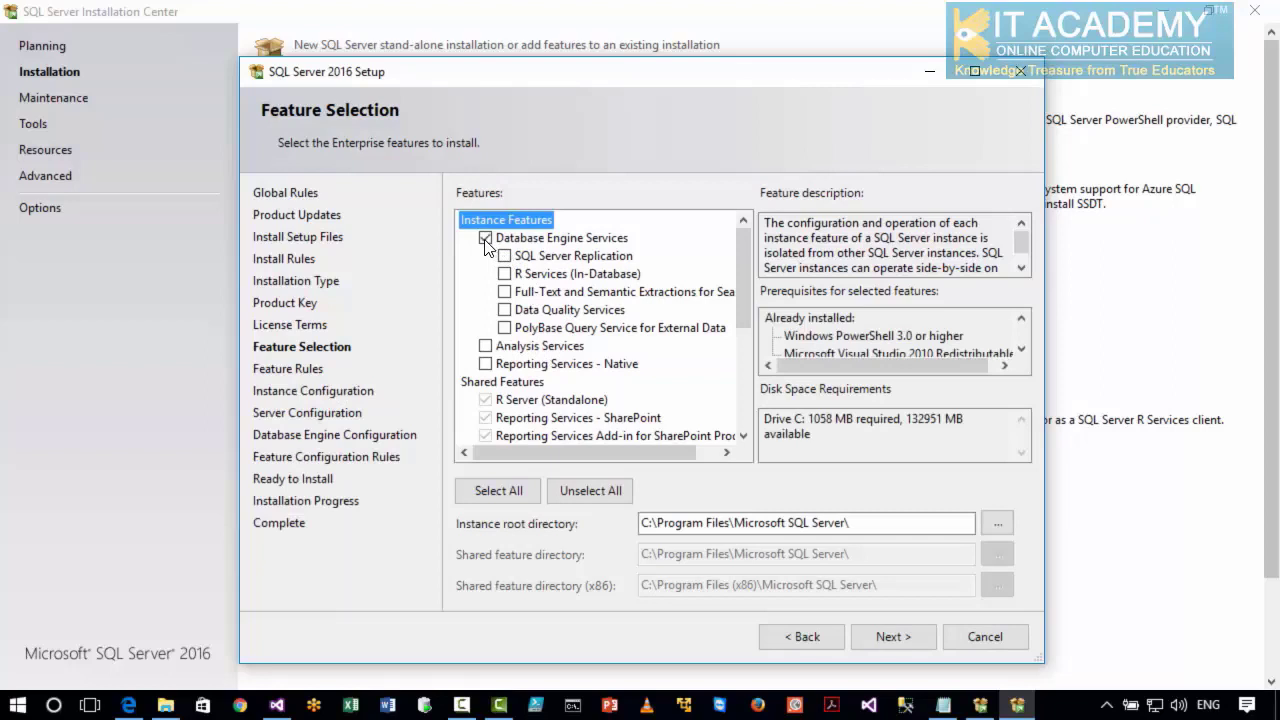
left_click(504, 256)
left_click(504, 274)
left_click(504, 292)
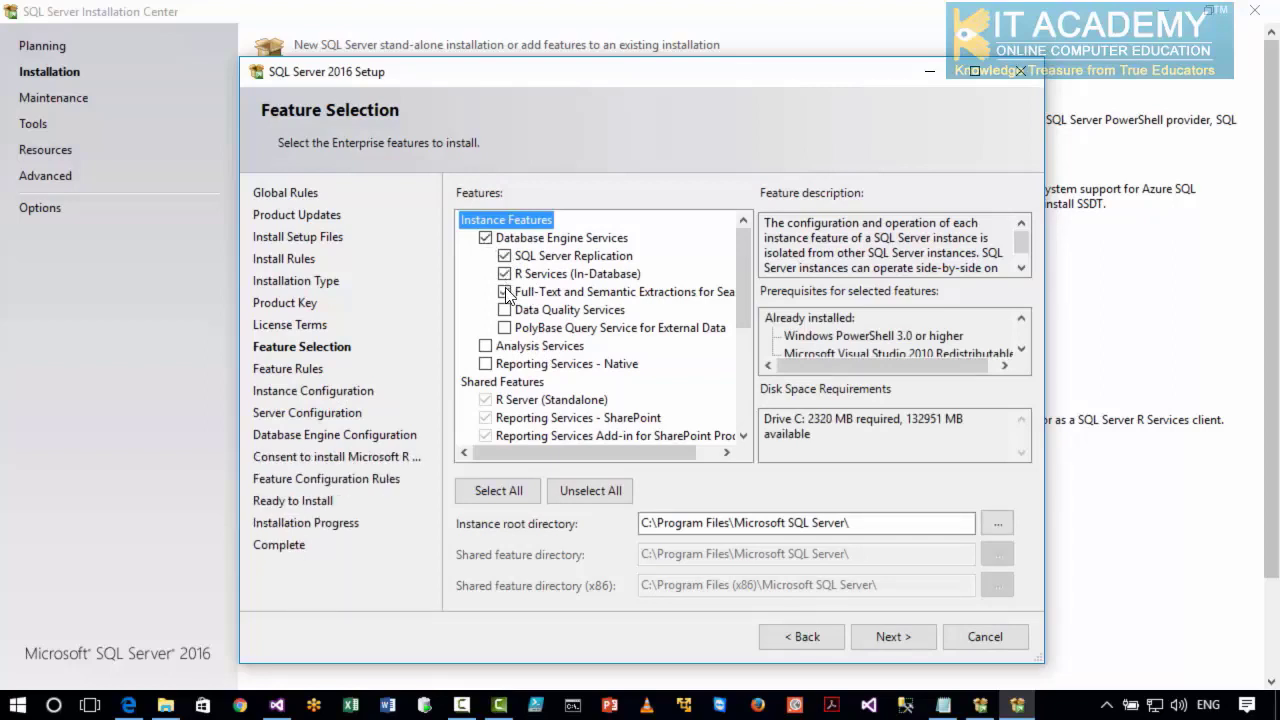
left_click(504, 310)
left_click(504, 328)
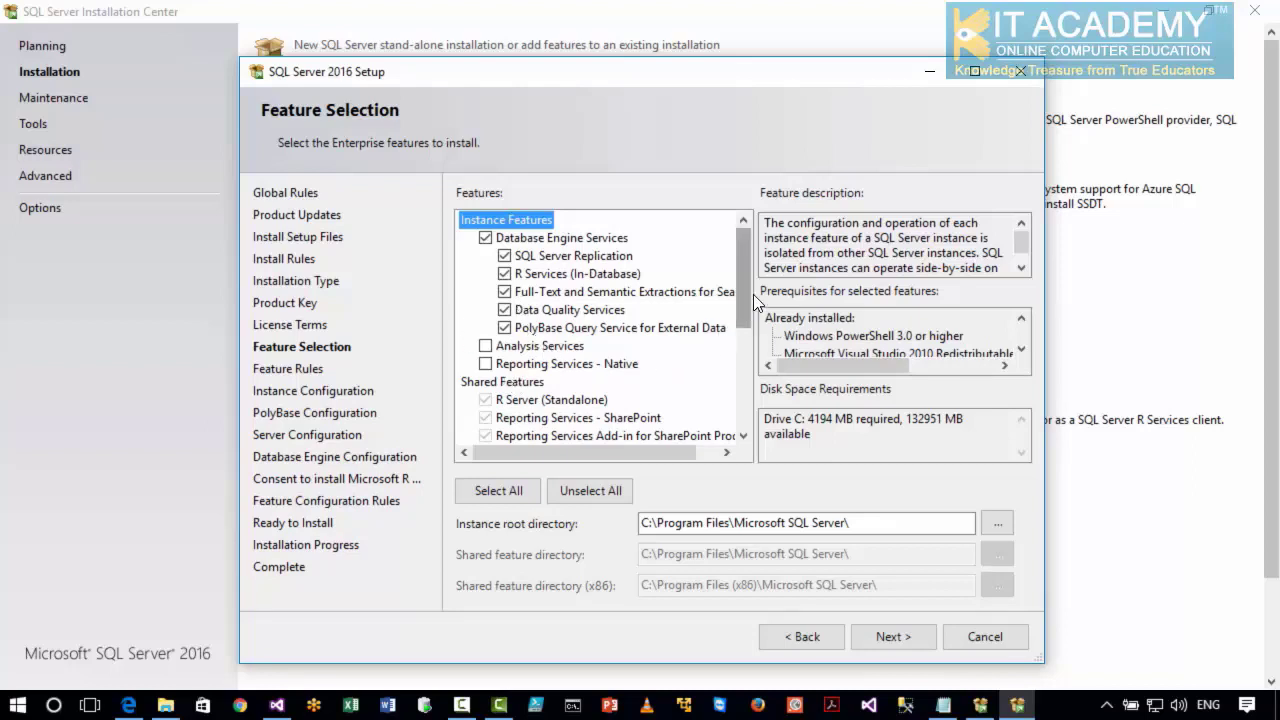
Add Analysis Services and Reporting Services - Native to the instance features to install.
left_click_drag(743, 297, 743, 312)
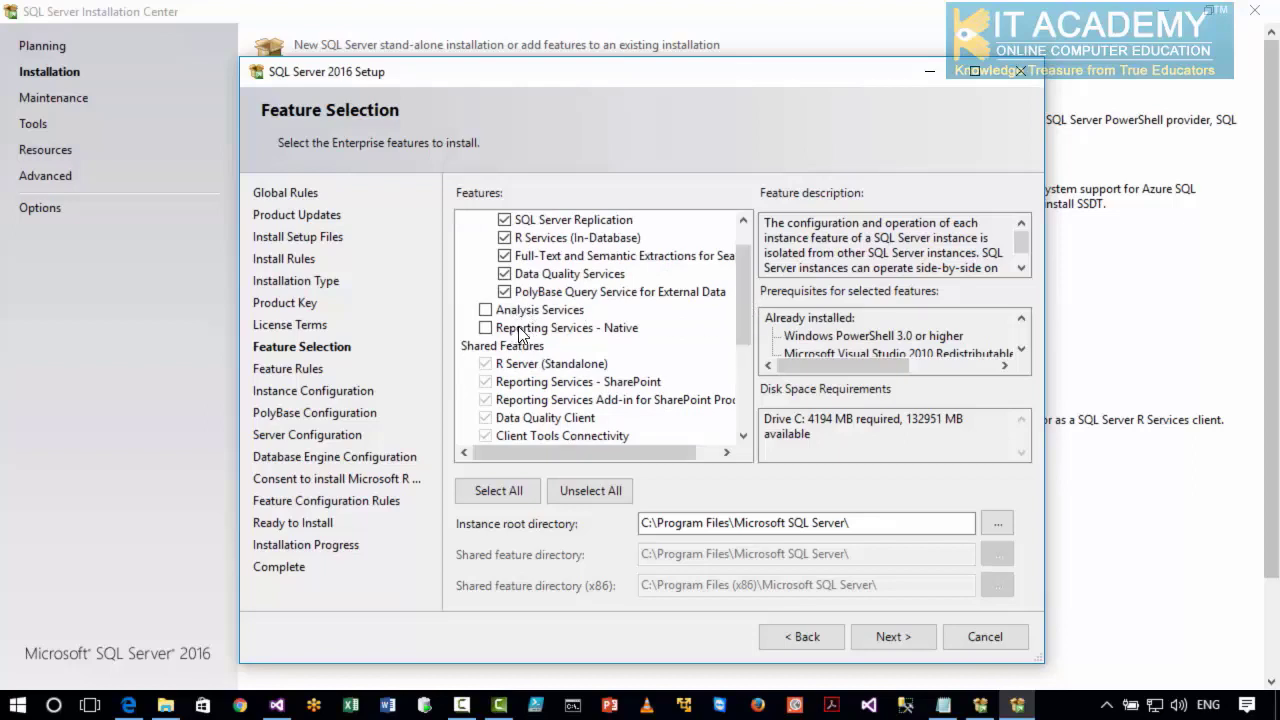
left_click_drag(743, 321, 739, 346)
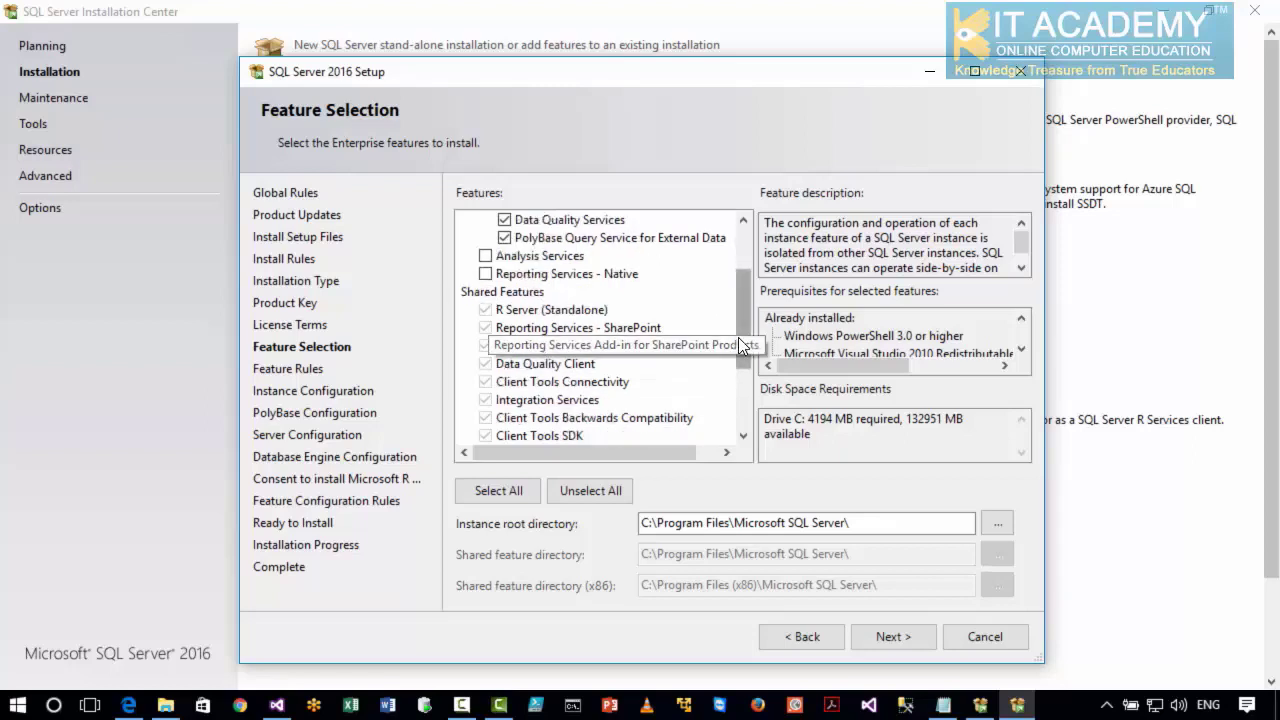
mouse_move(741, 364)
left_mouse_down()
mouse_move(736, 432)
mouse_move(737, 384)
left_mouse_up()
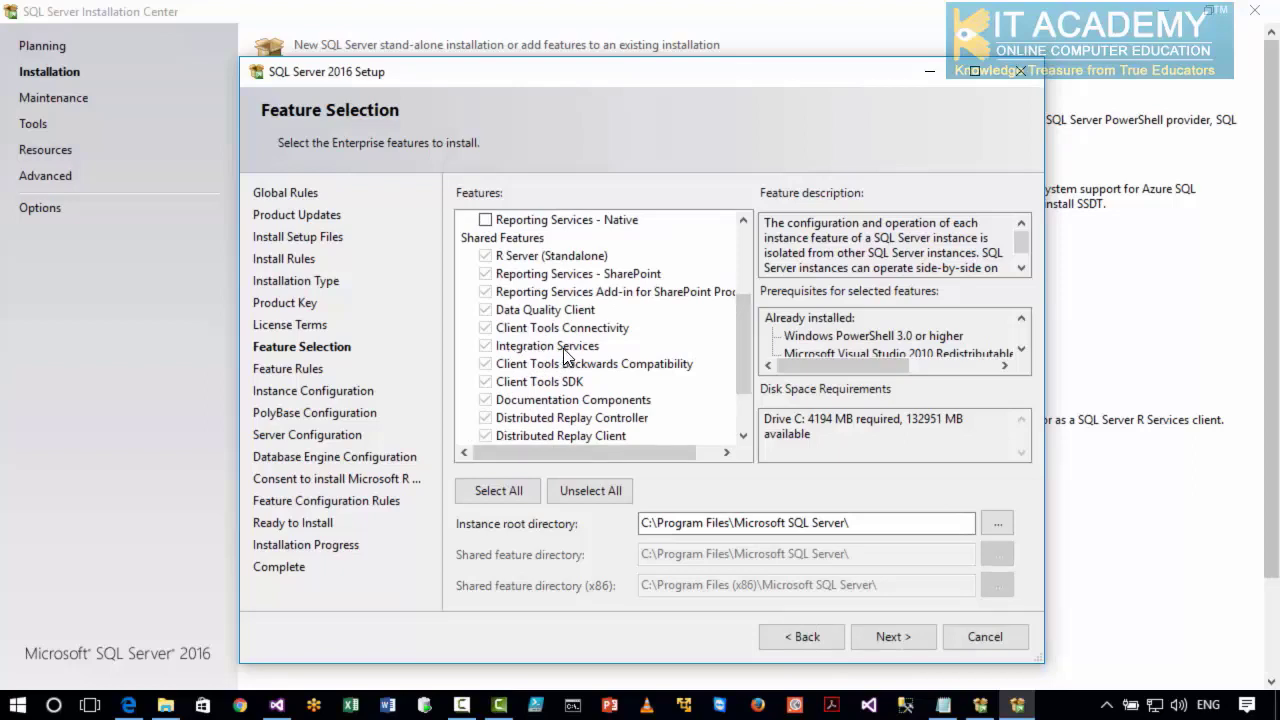
left_click_drag(741, 353, 748, 279)
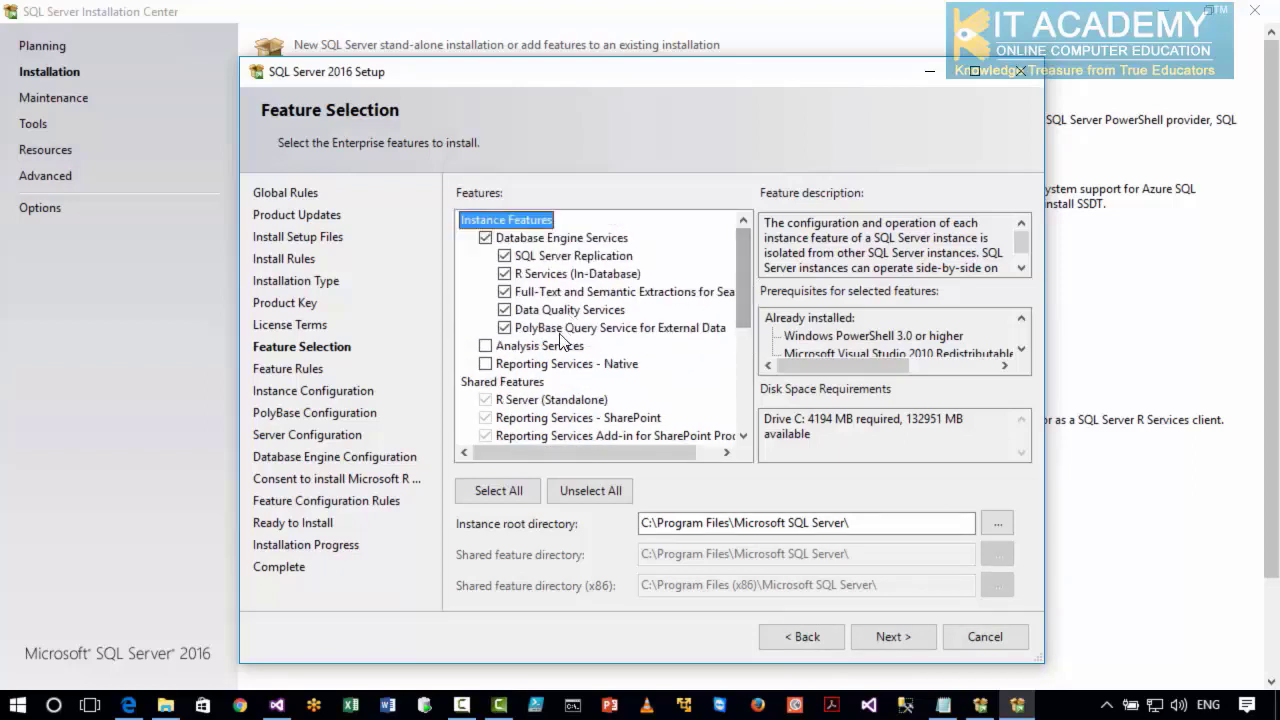
left_click(488, 348)
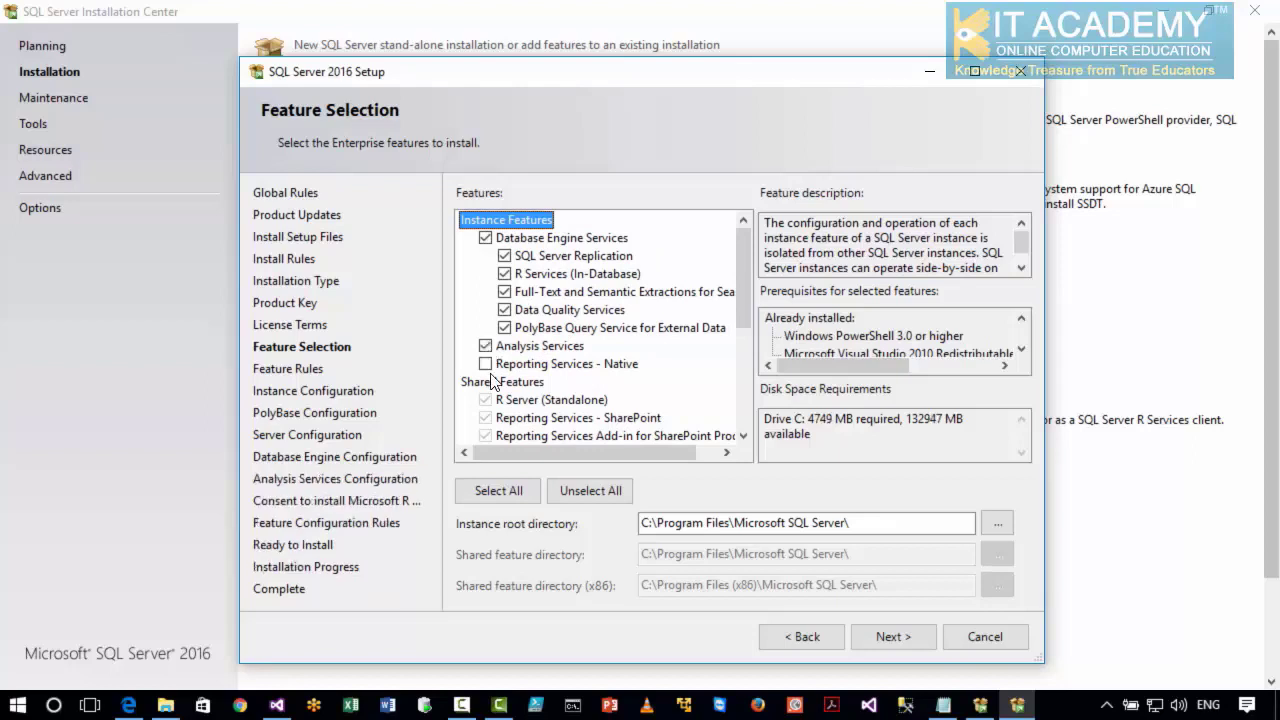
left_click(486, 365)
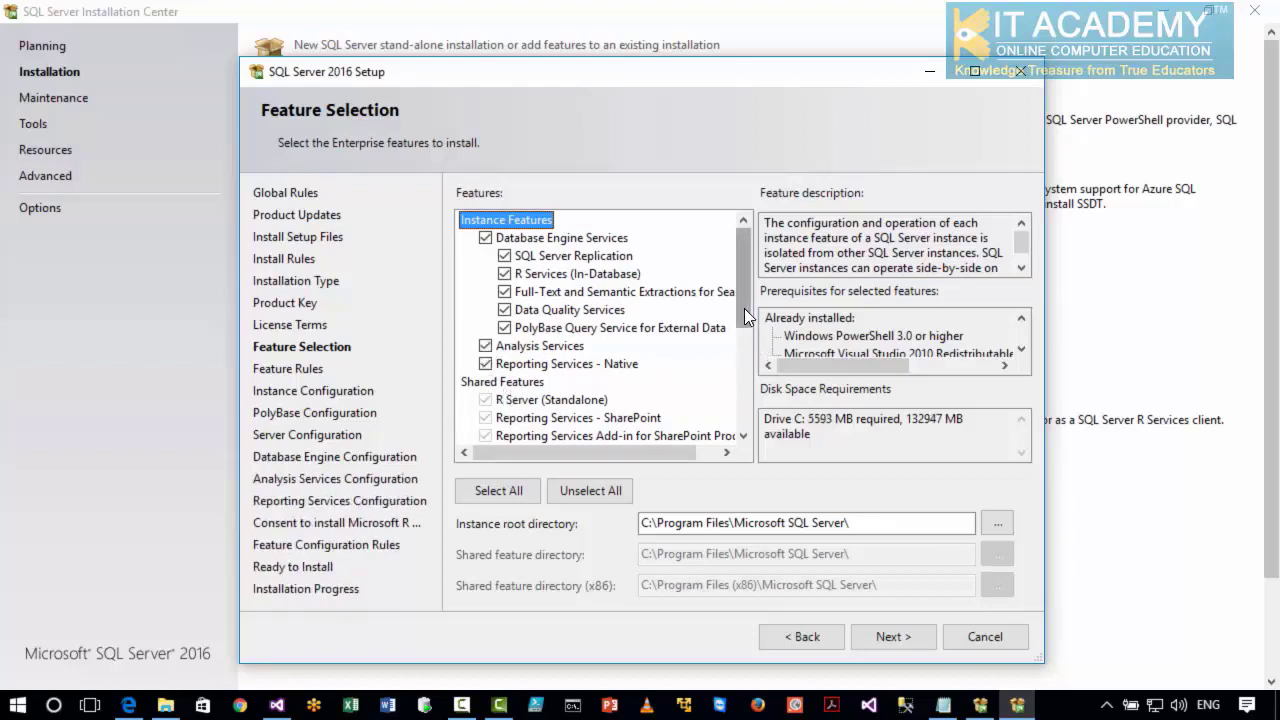
Review the shared features list and run the feature rules check on the selected features.
mouse_move(741, 306)
left_mouse_down()
mouse_move(738, 371)
mouse_move(743, 320)
left_mouse_up()
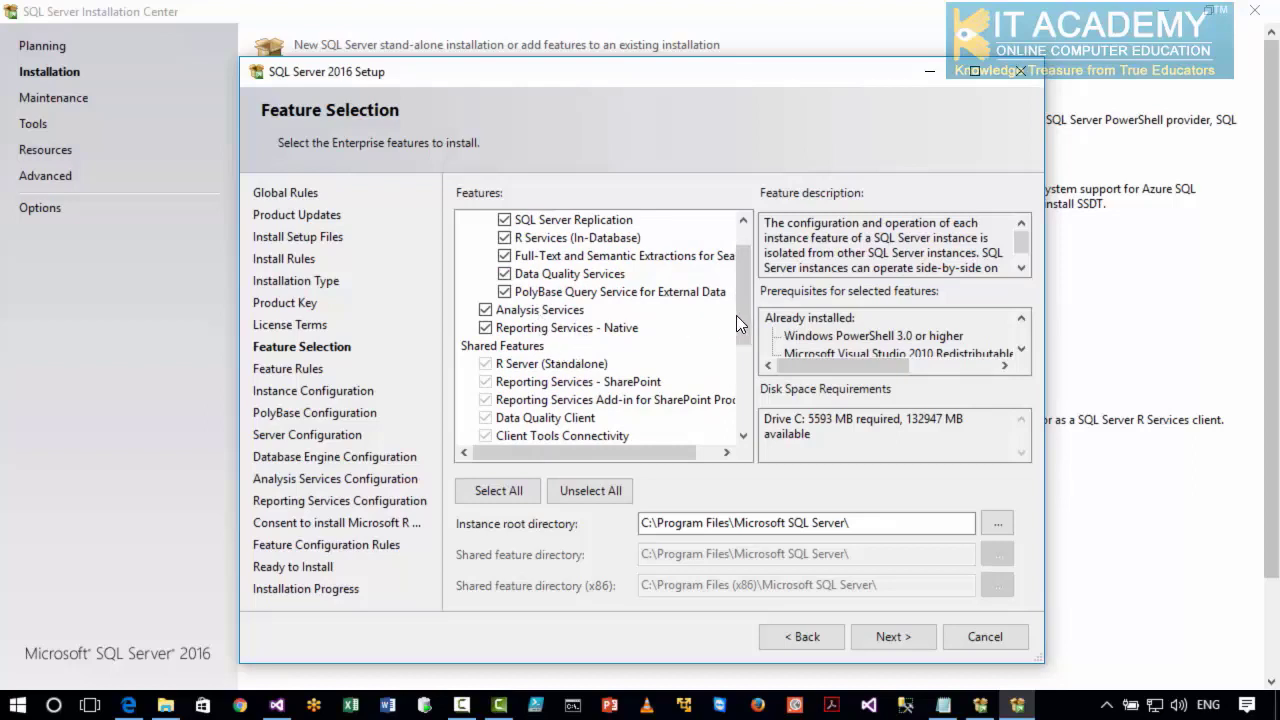
left_click_drag(741, 318, 737, 360)
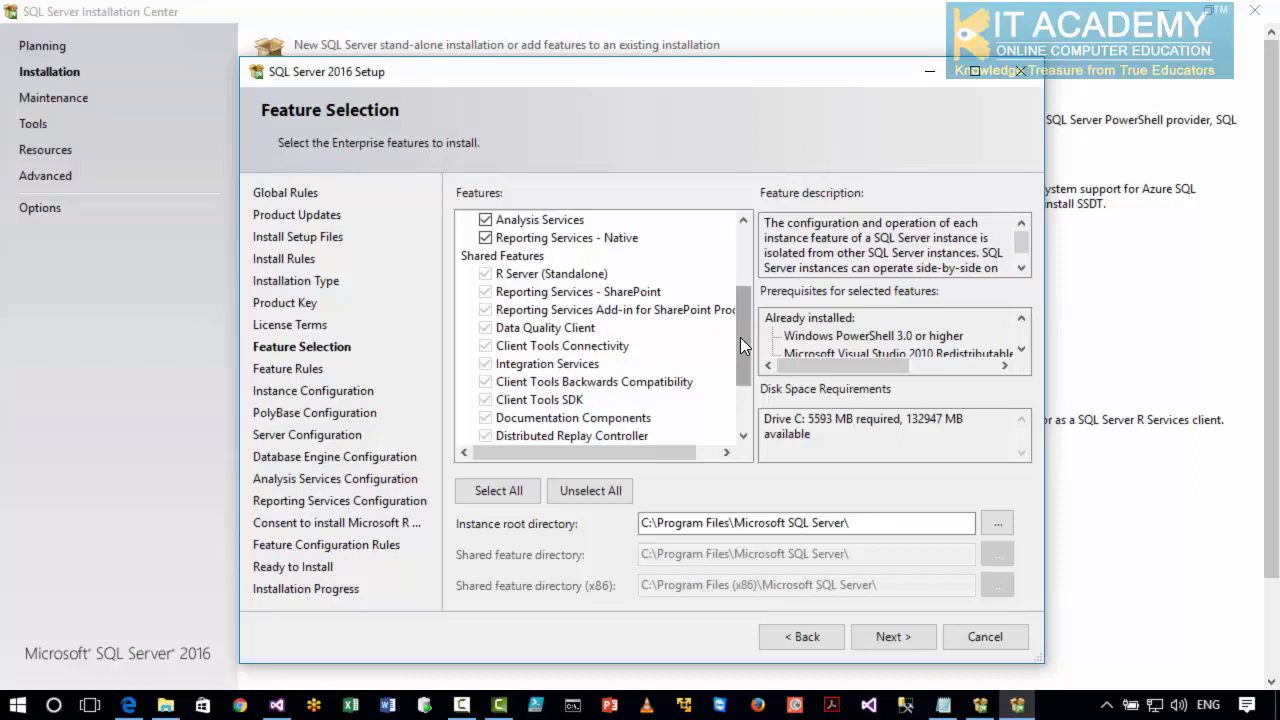
left_click_drag(740, 337, 740, 277)
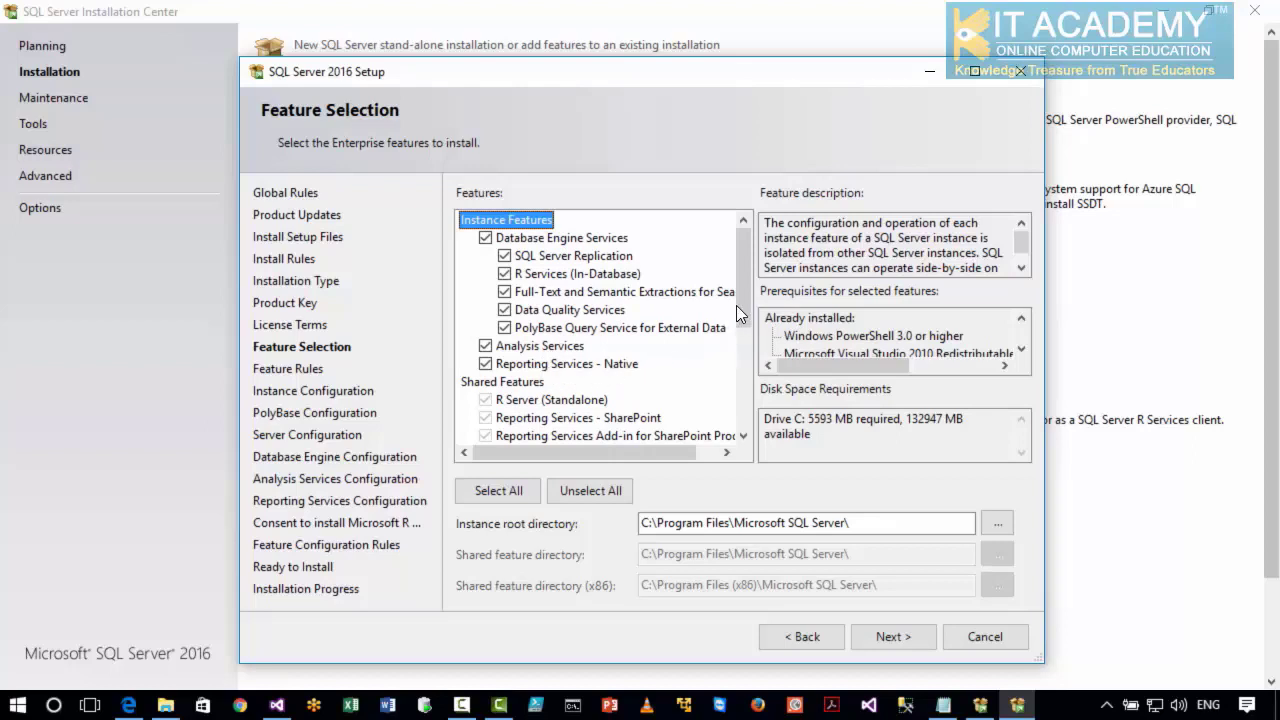
left_click_drag(741, 305, 741, 339)
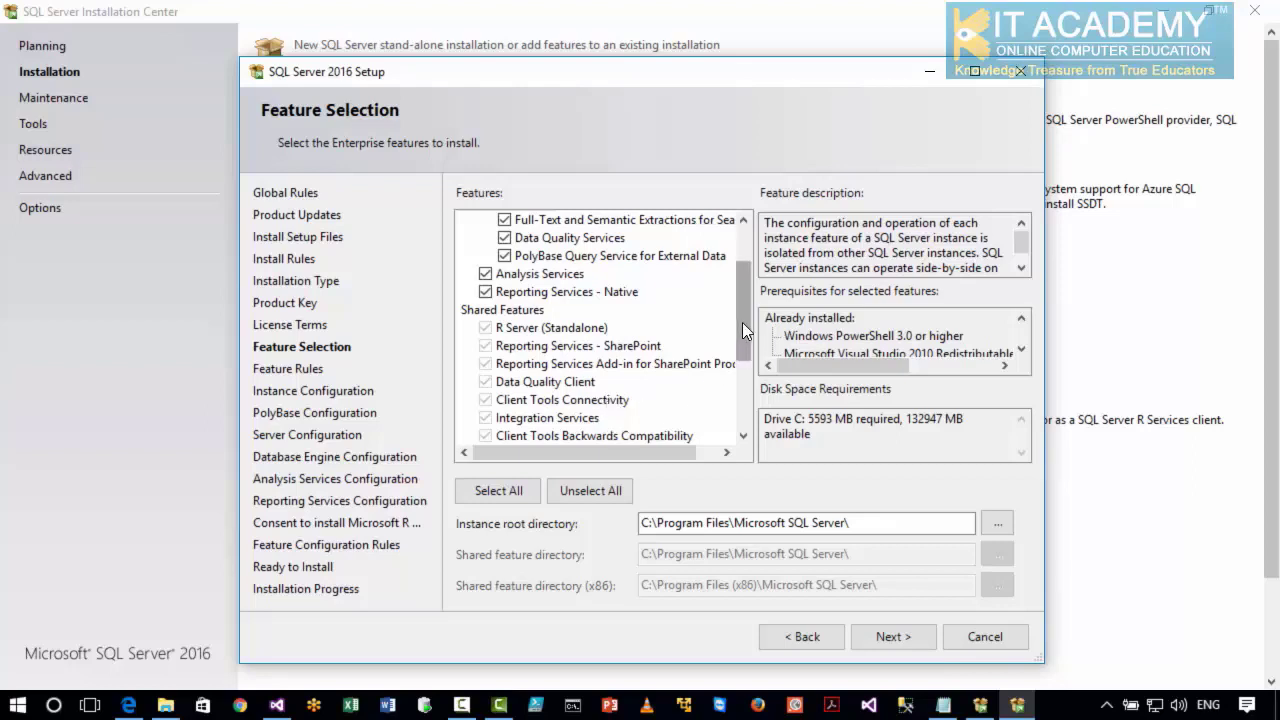
left_click_drag(742, 322, 740, 274)
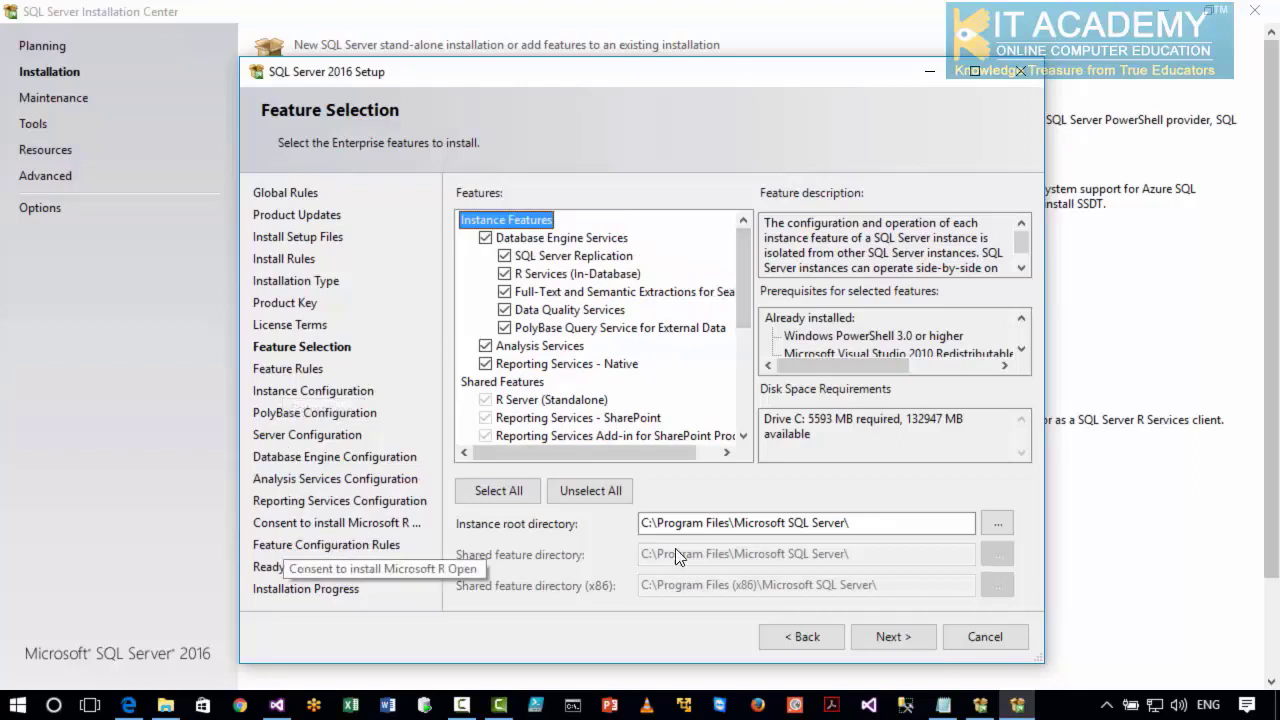
left_click(890, 636)
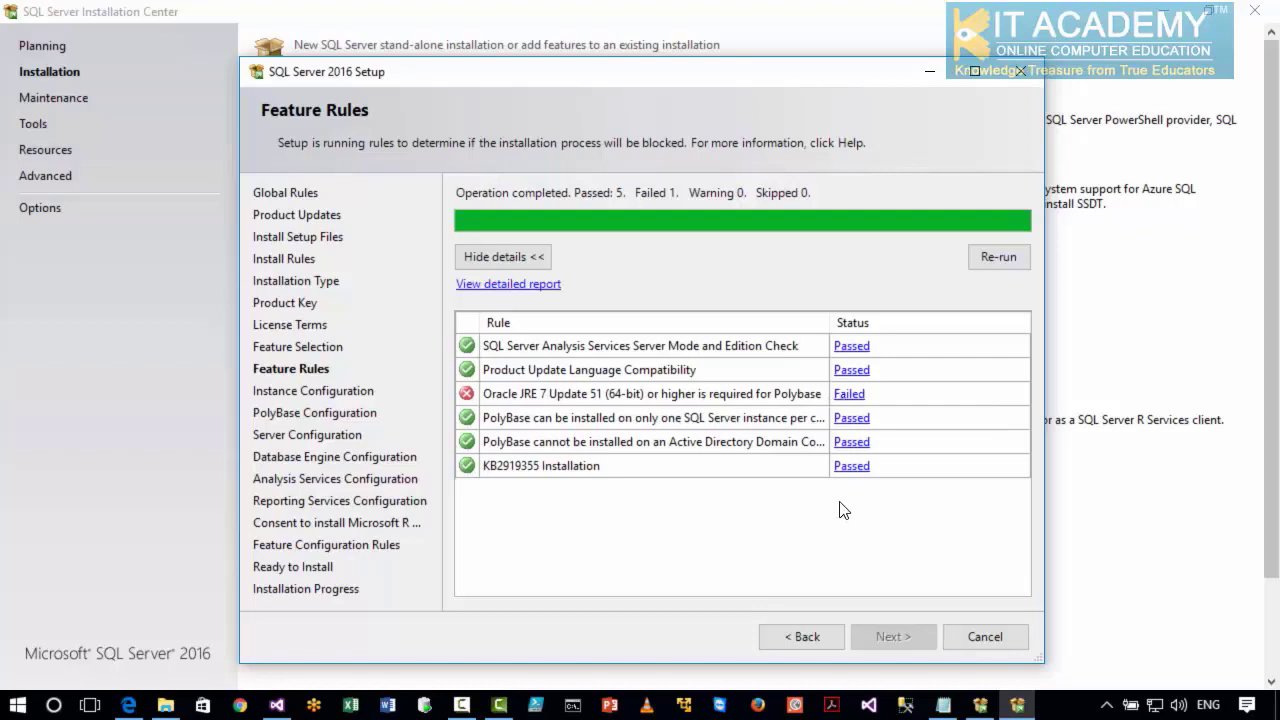
Return to the feature selection, exclude PolyBase Query Service for External Data, and continue to the instance configuration.
left_click(808, 639)
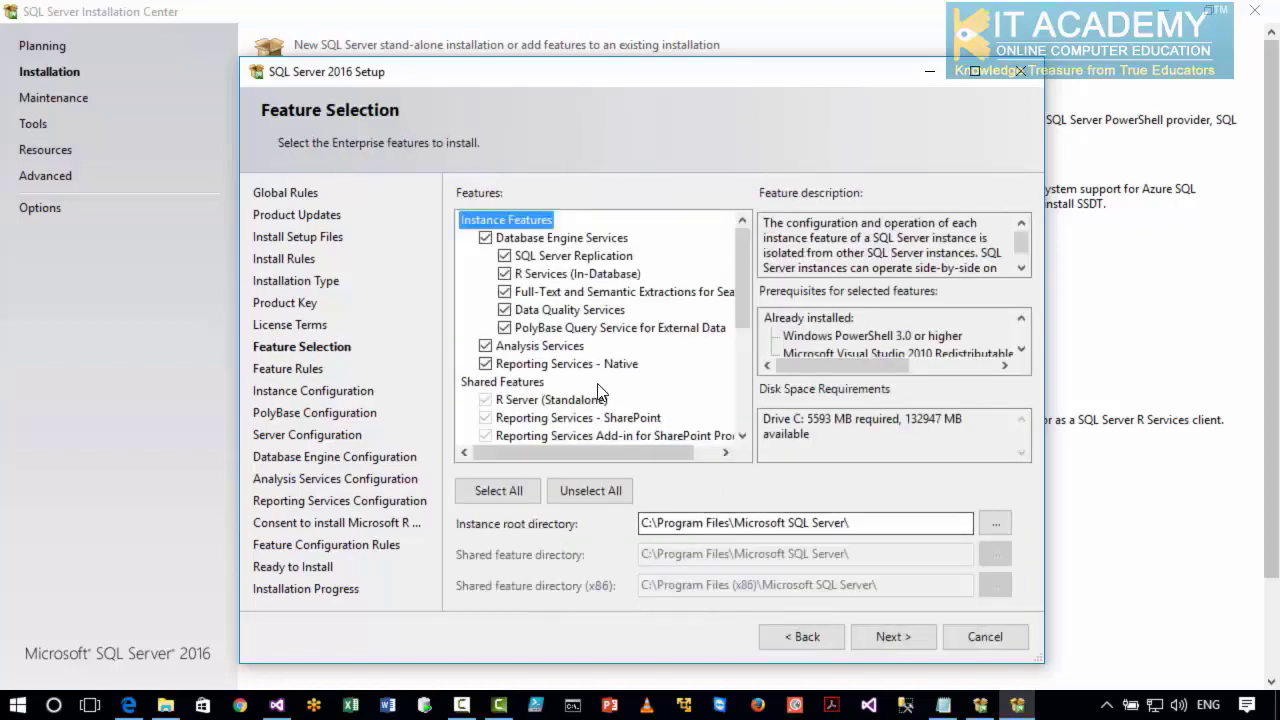
left_click(505, 328)
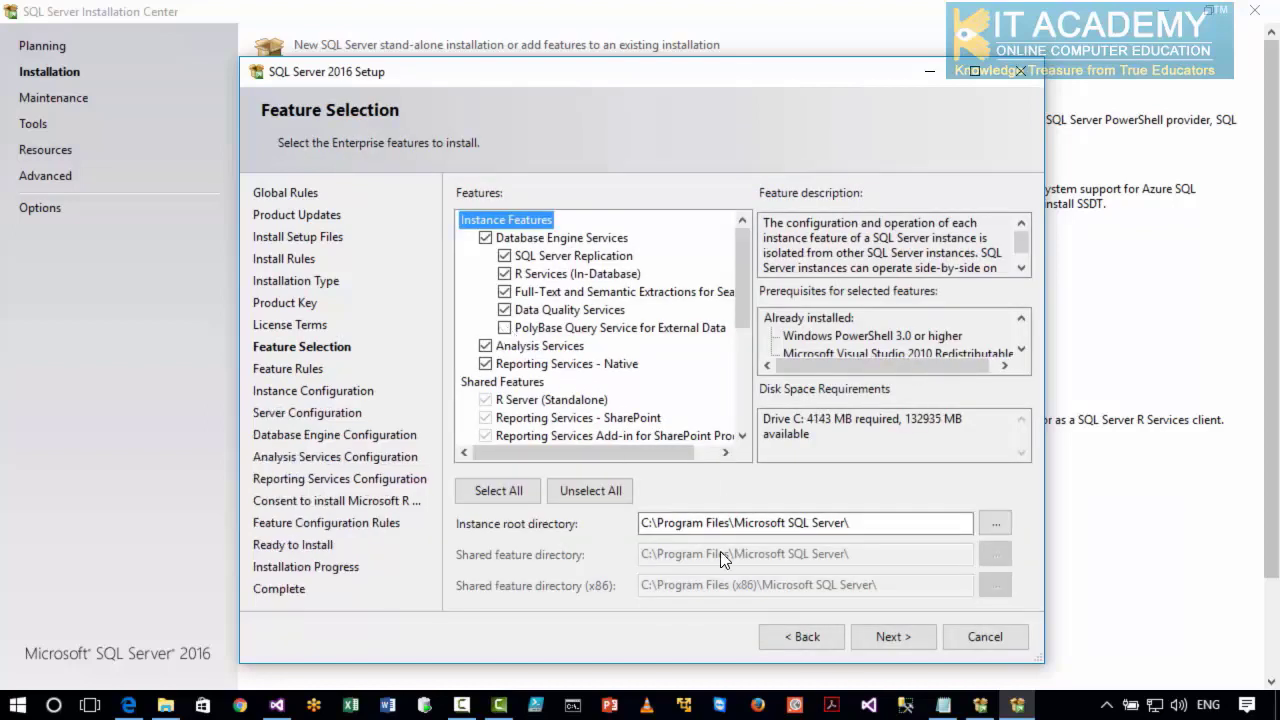
left_click(868, 634)
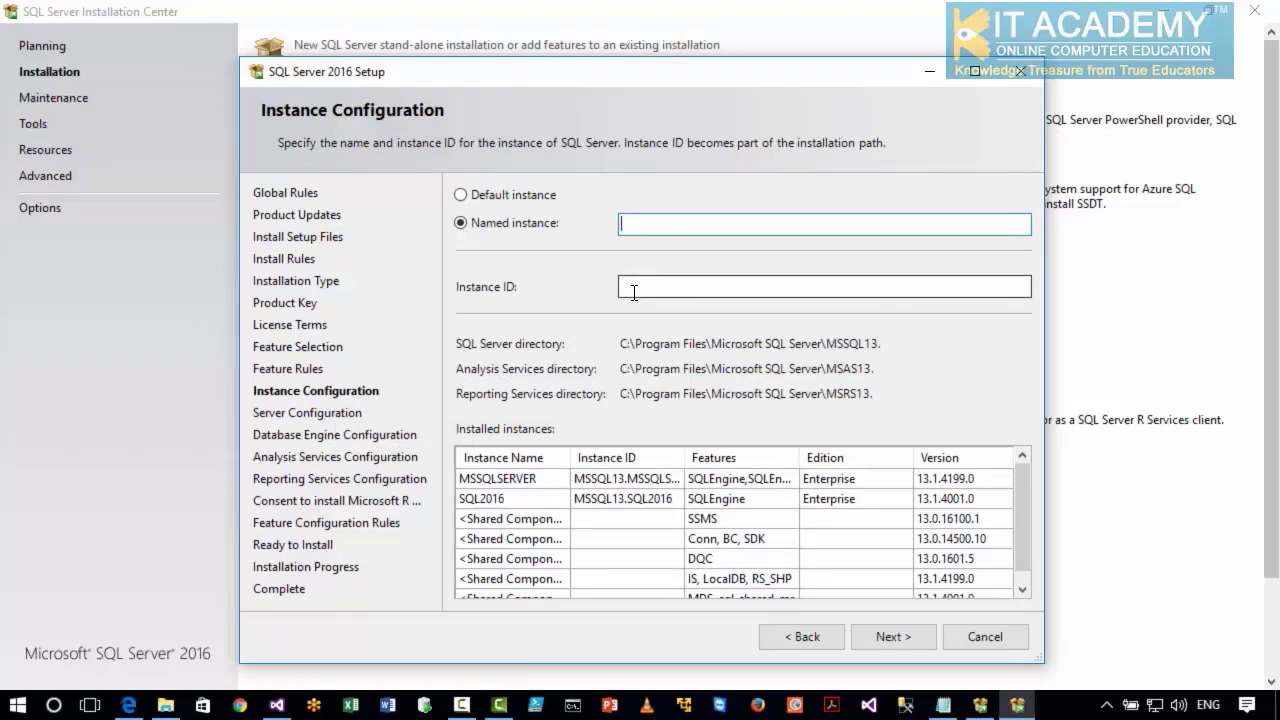
Name the new instance InstallationDemo, keep the matching instance ID, and continue to the server configuration.
type("InstallationDemo")
key("Tab")
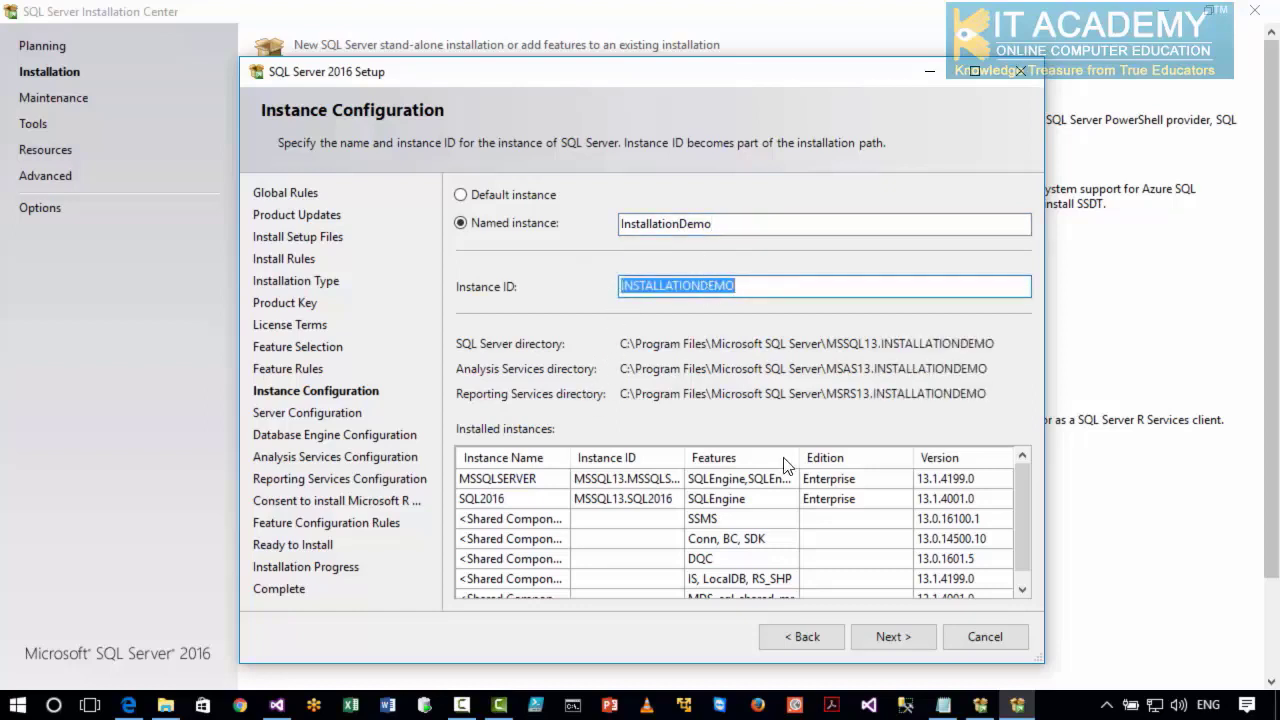
left_click(883, 641)
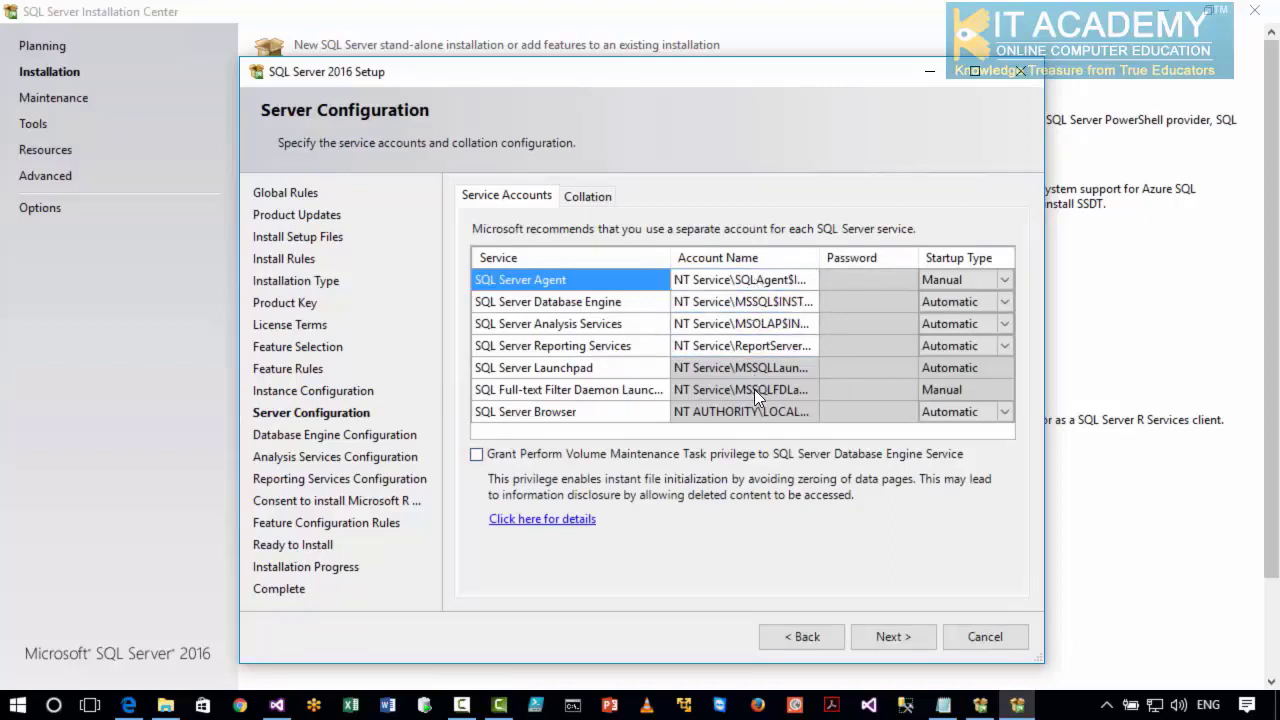
Keep the default service accounts and Windows authentication, and add the current user as administrator for the Database Engine and for Analysis Services in multidimensional mode.
left_click(880, 631)
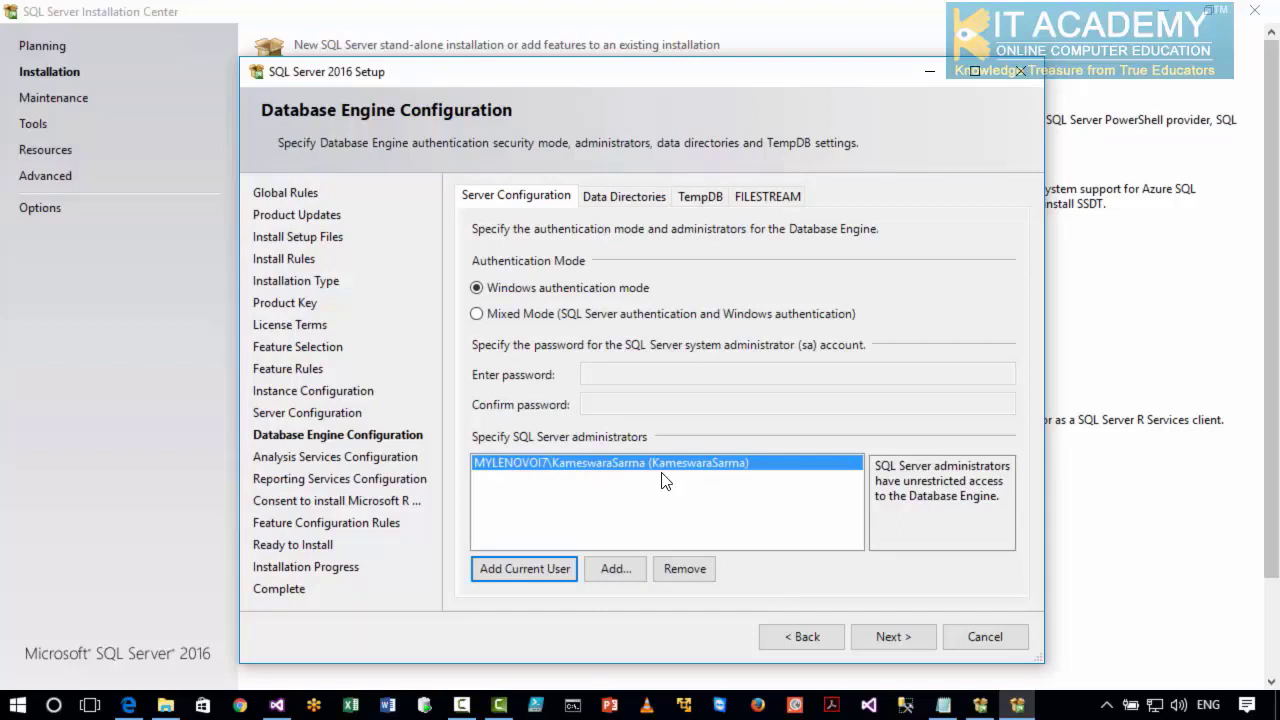
left_click(883, 640)
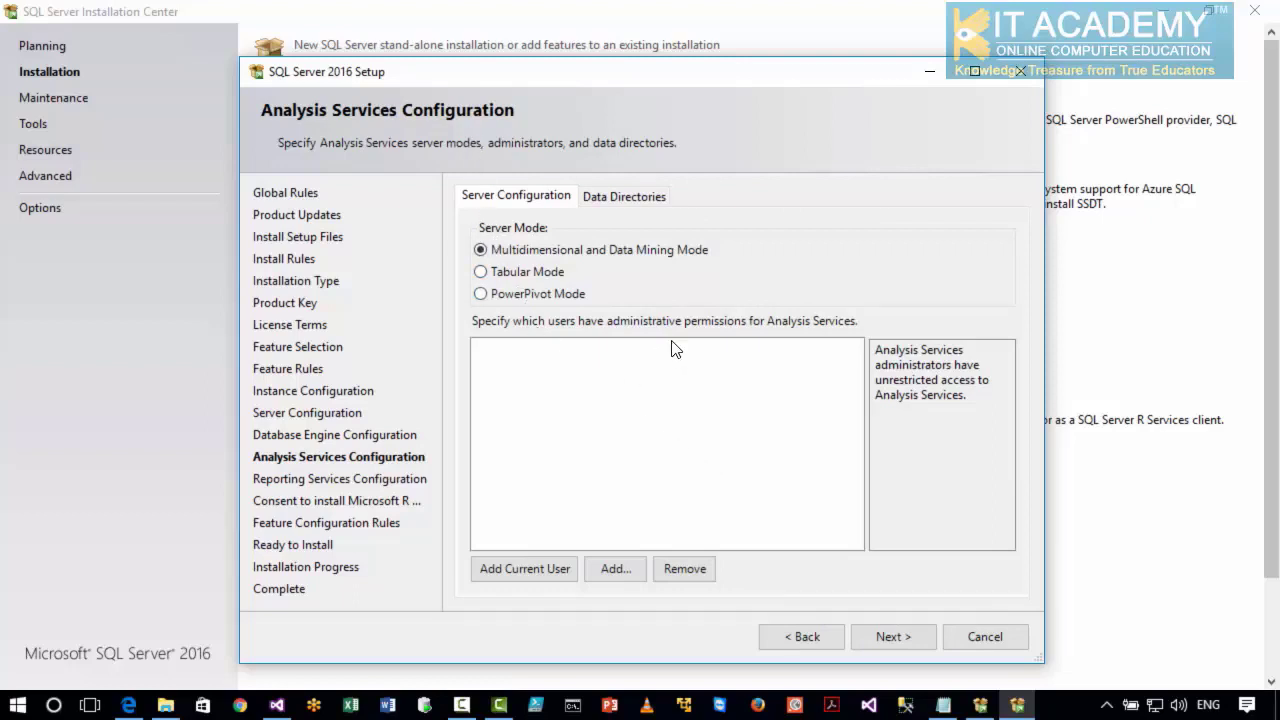
left_click(543, 567)
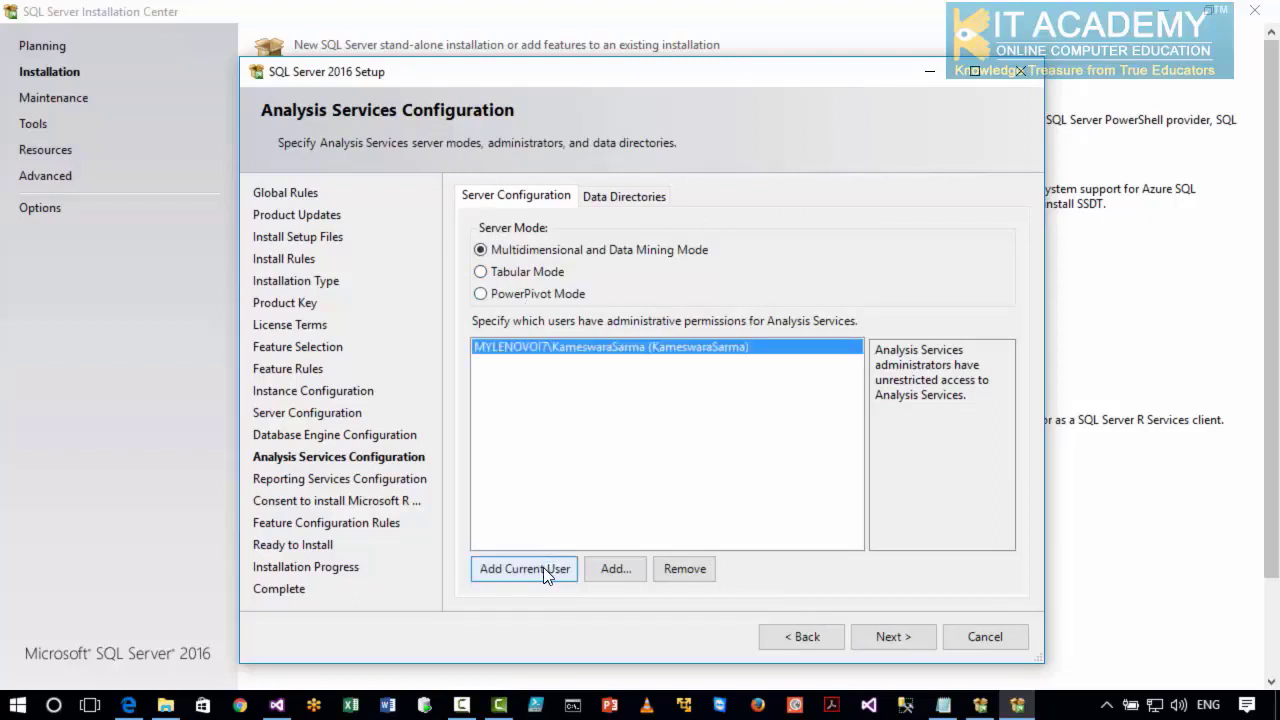
left_click(908, 637)
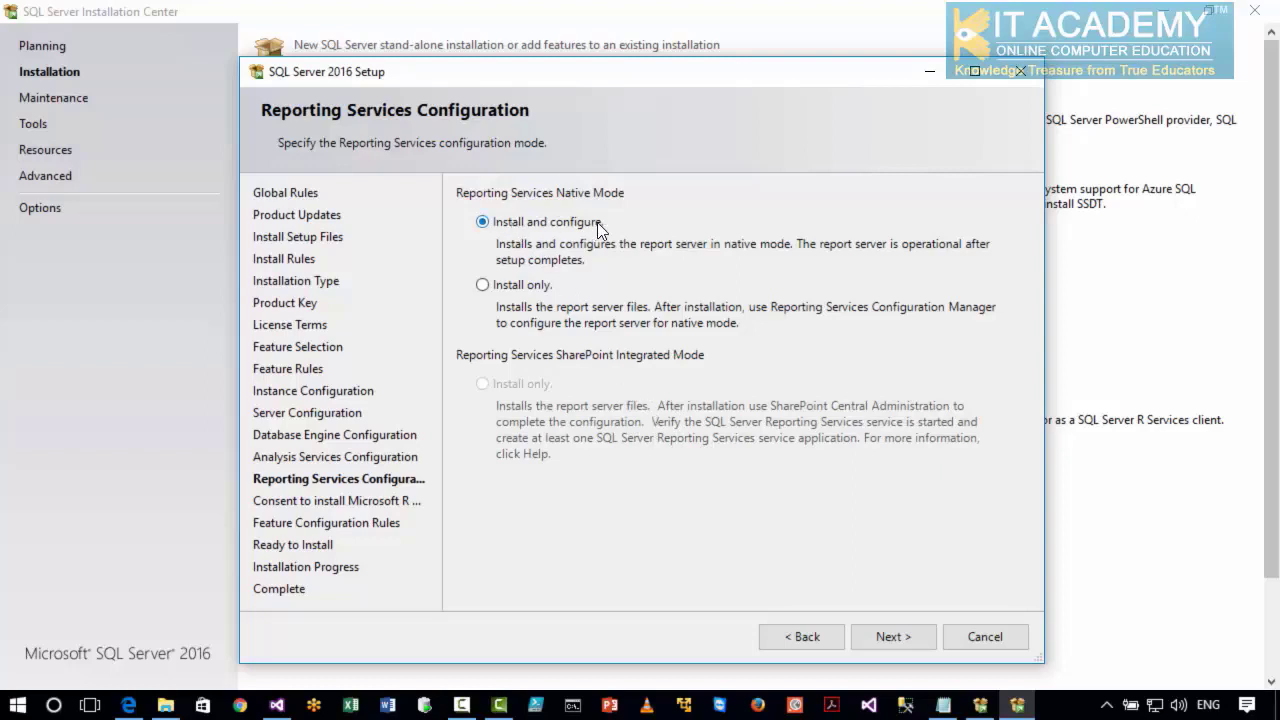
Keep Install and configure for Reporting Services, accept the Microsoft R Open consent, and continue to the pre-installation summary.
left_click(868, 638)
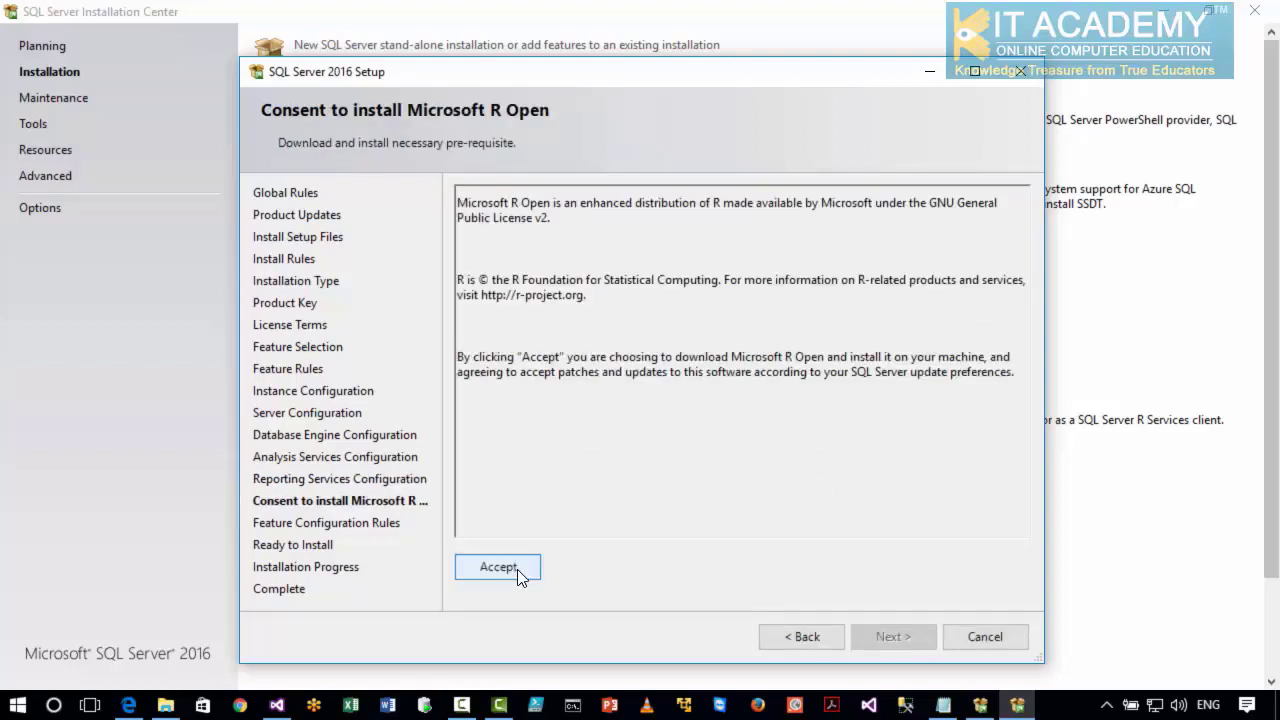
left_click(512, 568)
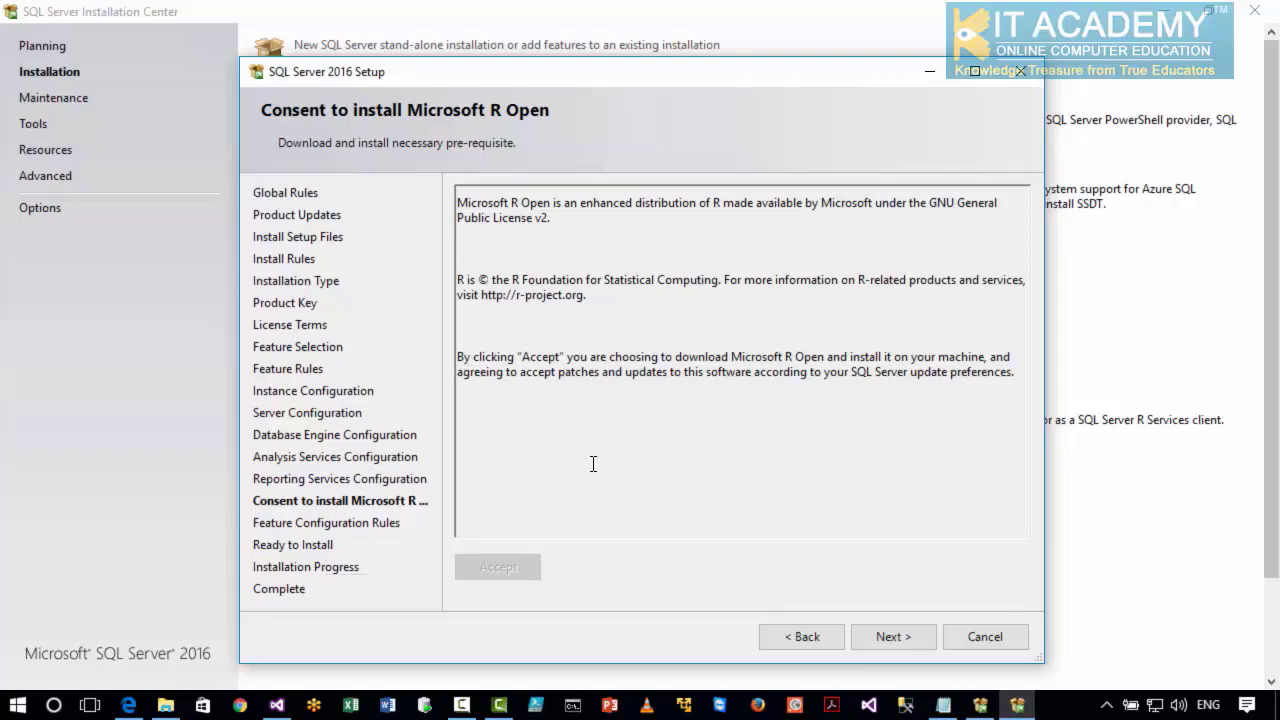
left_click(905, 640)
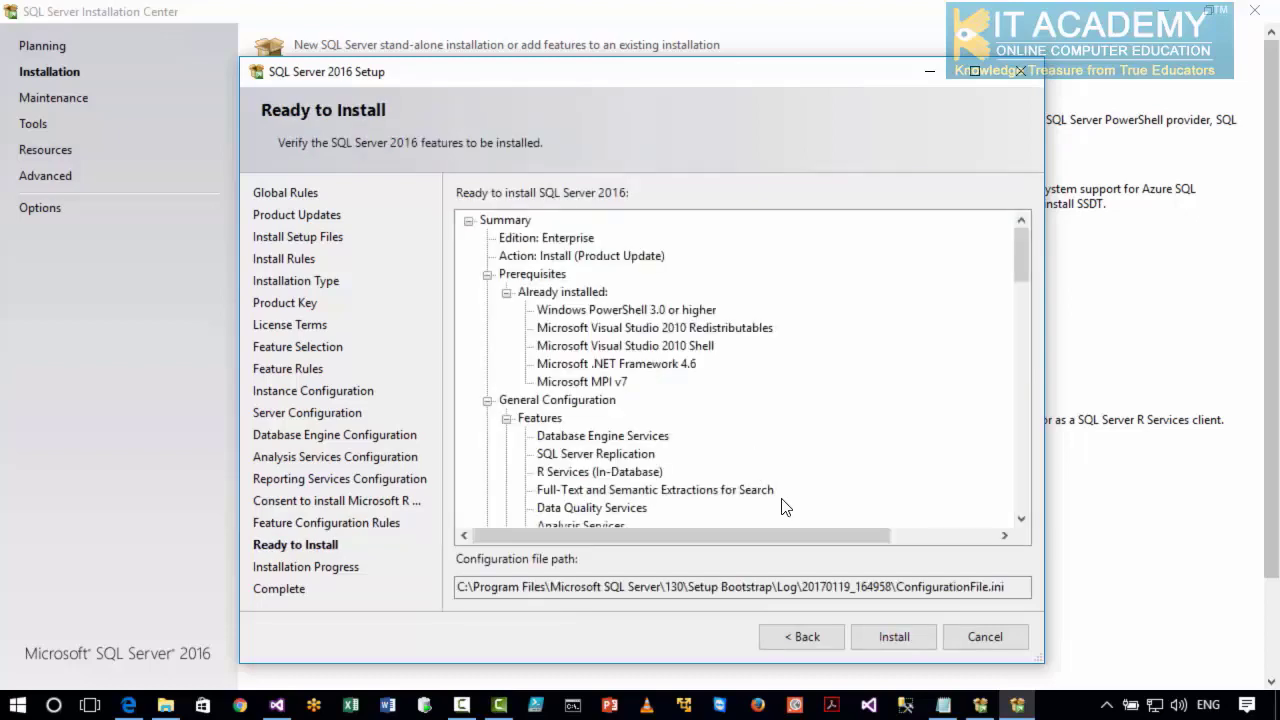
Start the installation of the configured SQL Server 2016 features.
left_click(893, 637)
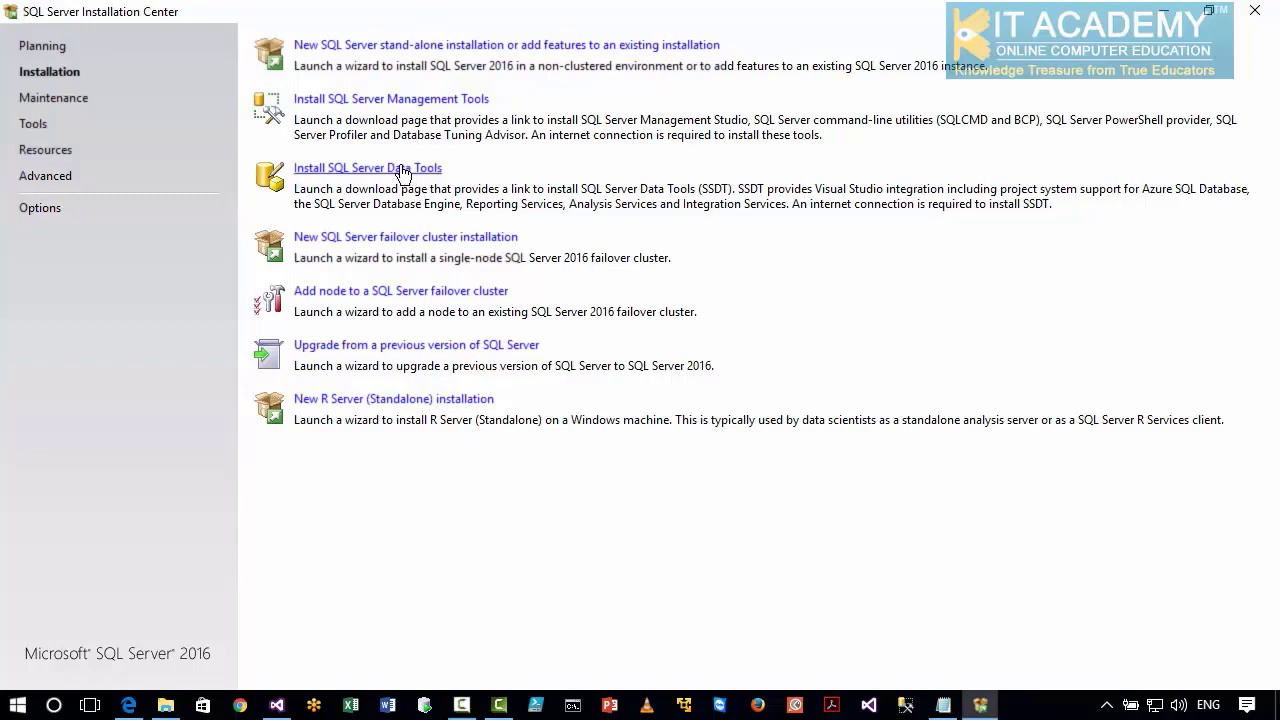
Open the SQL Server Data Tools download page from the Installation Center, close the other browser tab, and review the 17.0 RC1 release description.
left_click(403, 170)
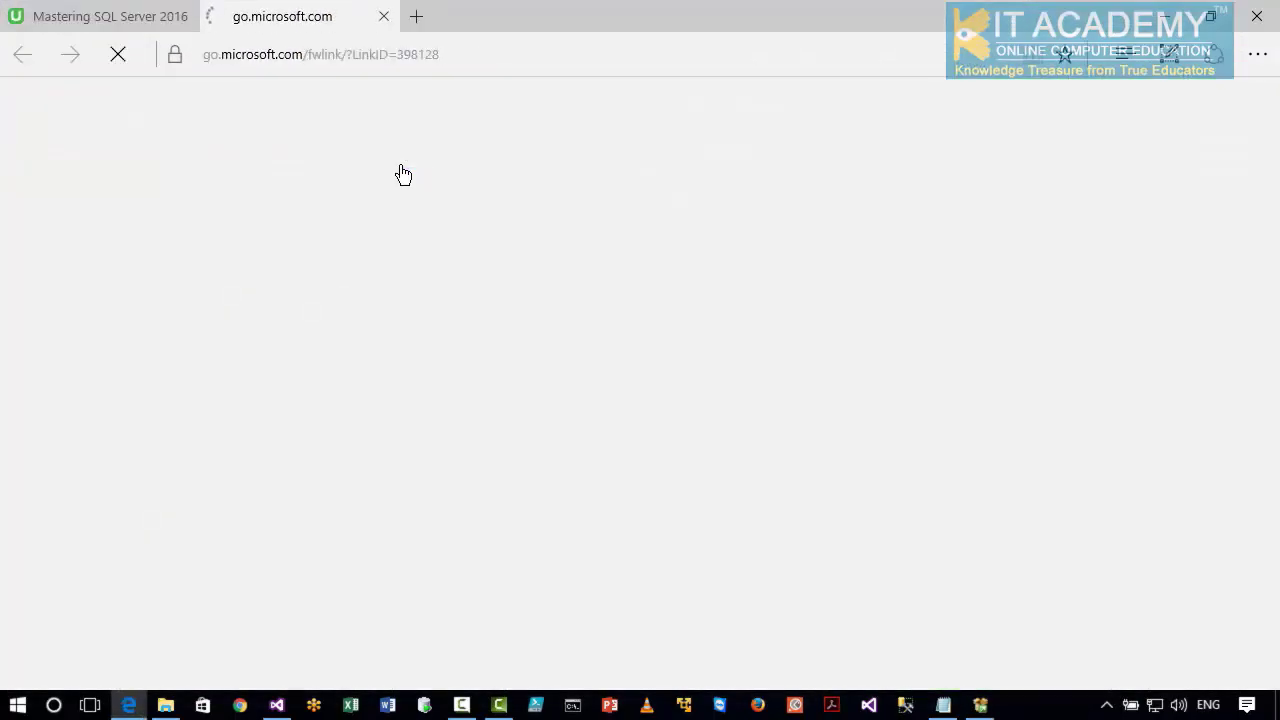
left_click(184, 17)
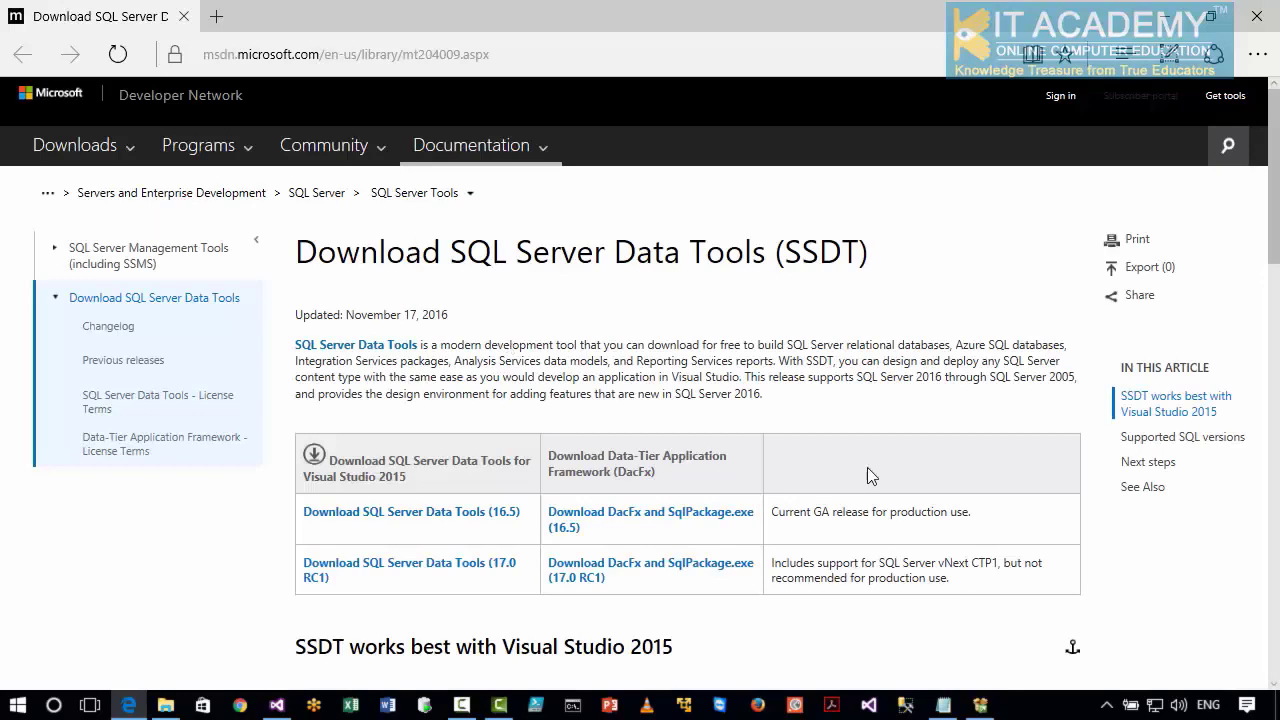
scroll(1025, 462, "down", 1)
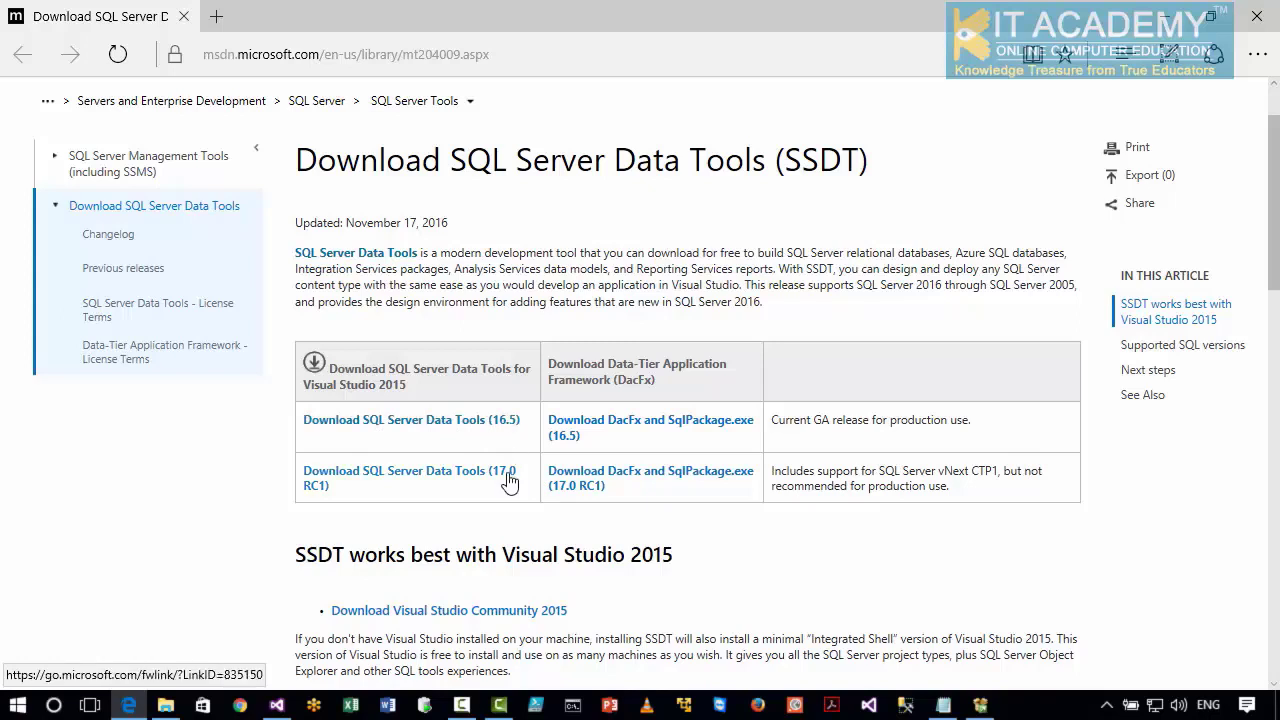
left_click_drag(880, 469, 998, 472)
left_click(975, 517)
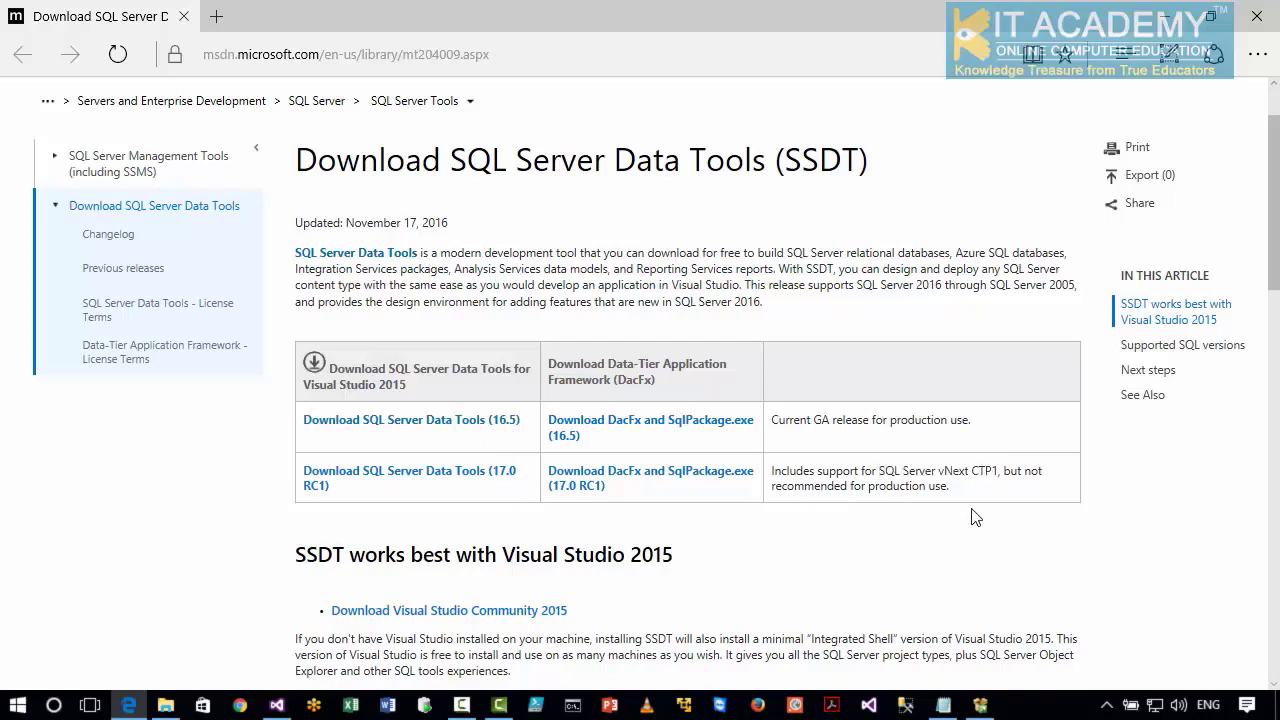
left_click_drag(972, 469, 996, 470)
left_click(897, 530)
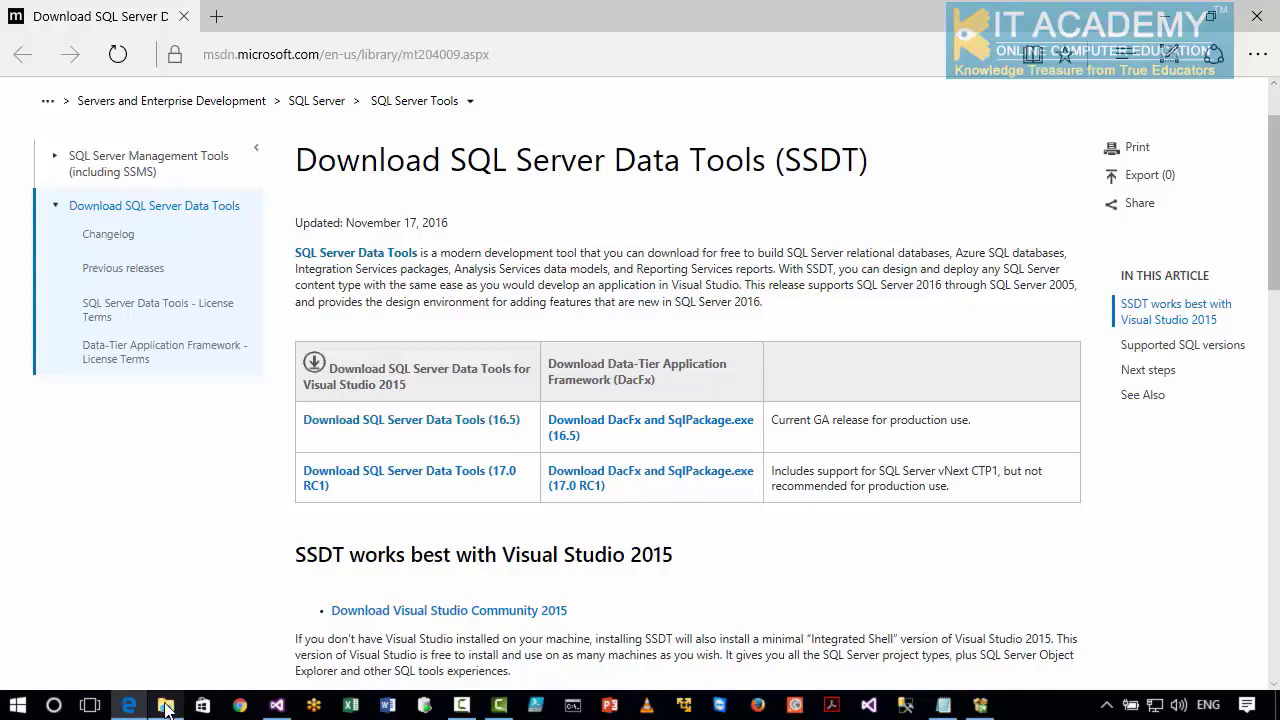
Switch to File Explorer, mount the SSDT_14.0.61021.0_EN disc image from the Downloads folder, and launch its SQL Server Data Tools setup.
mouse_move(166, 707)
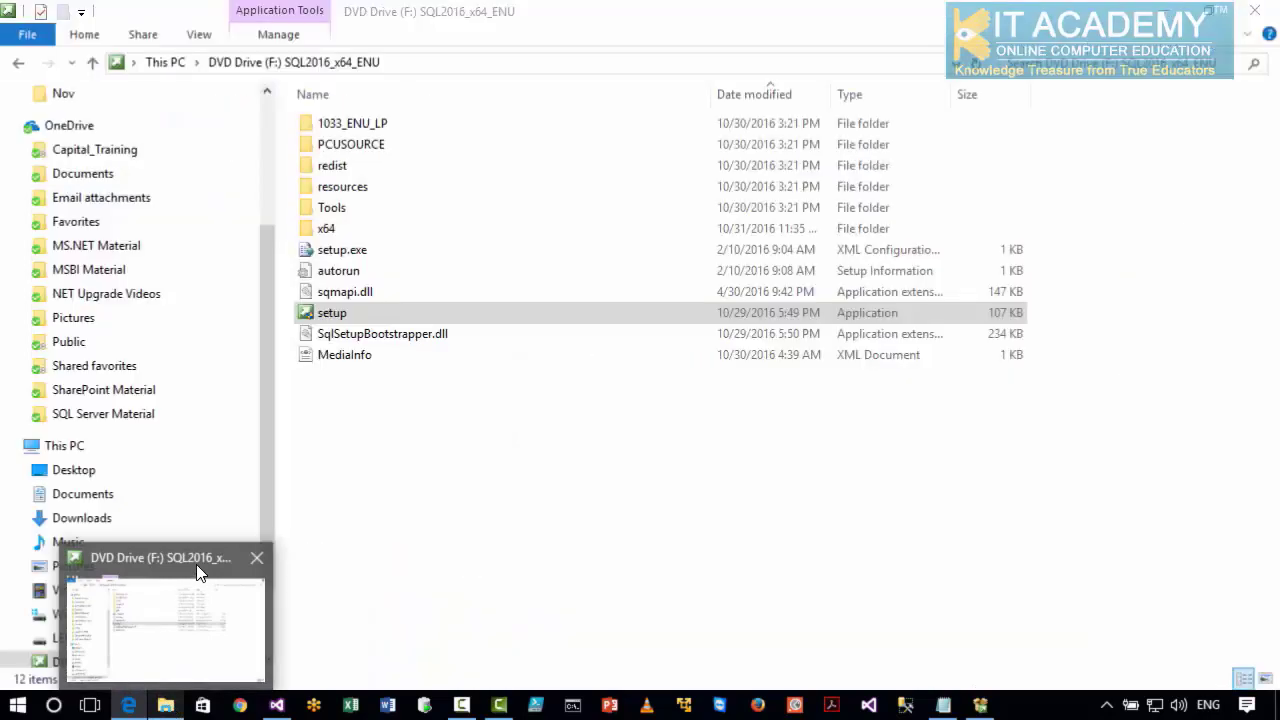
left_click(197, 571)
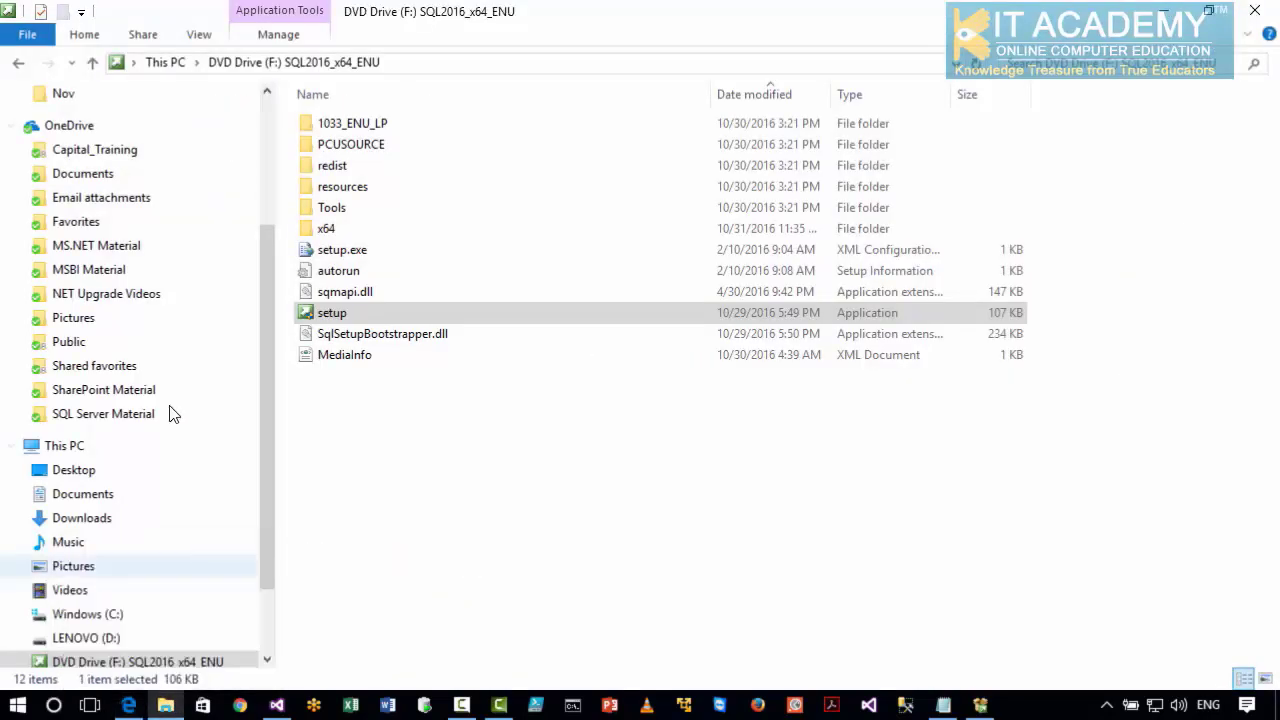
left_click(18, 62)
scroll(461, 549, "down", 5)
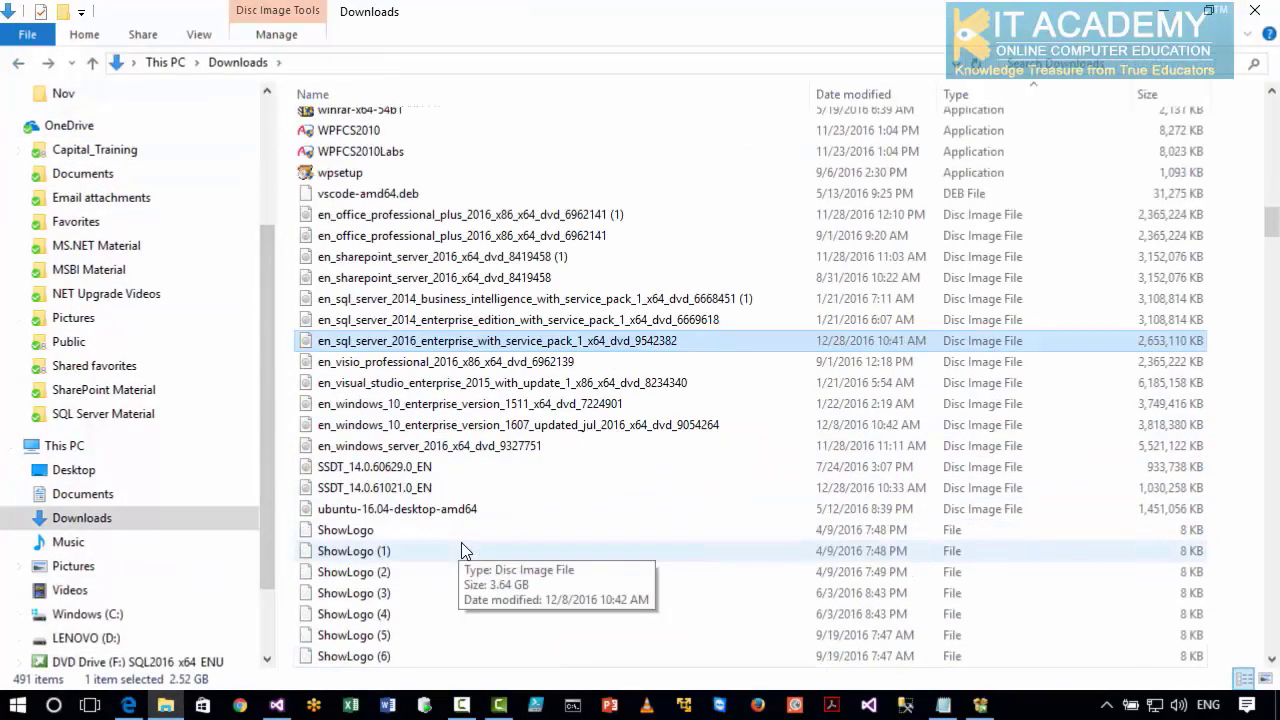
scroll(461, 549, "down", 2)
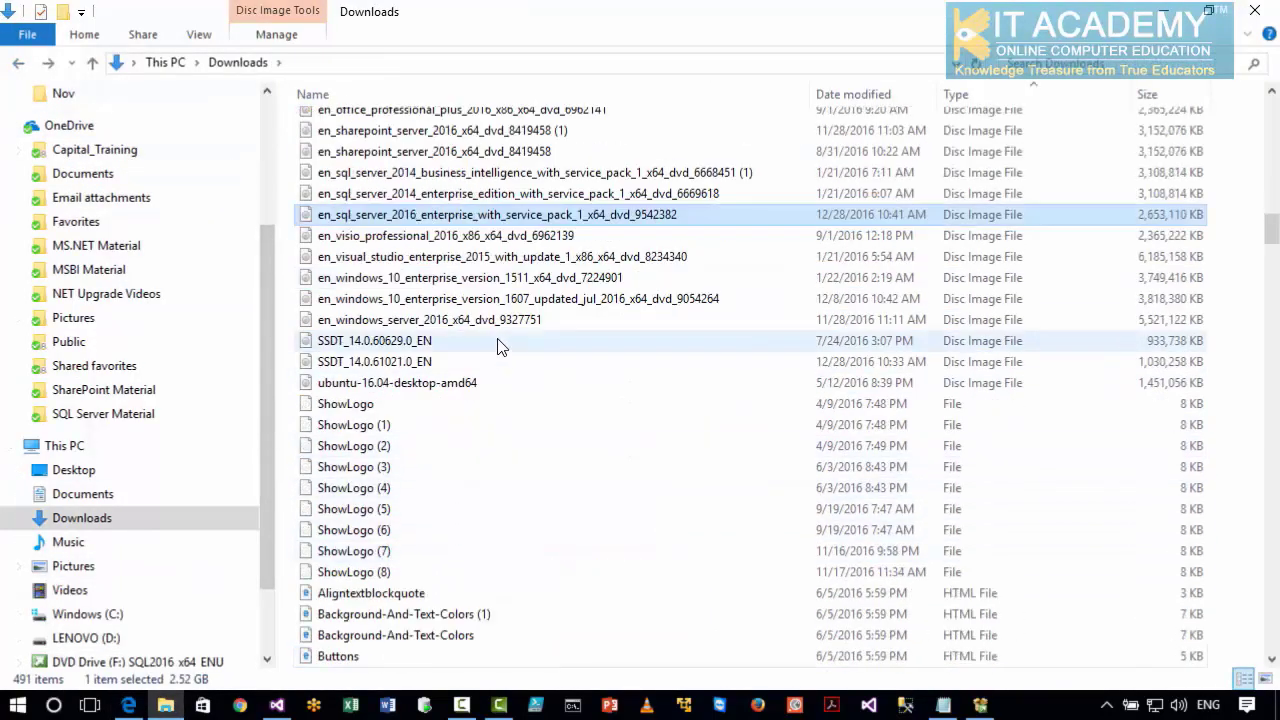
left_click(414, 368)
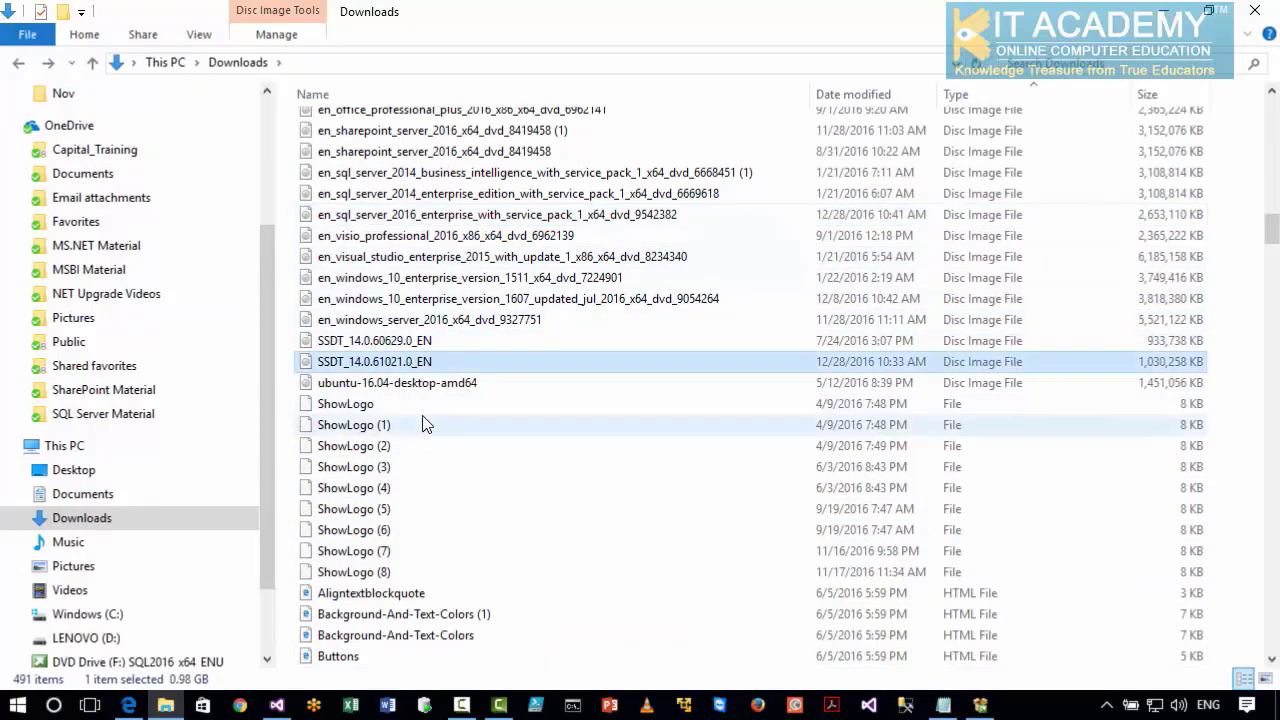
double_click(410, 366)
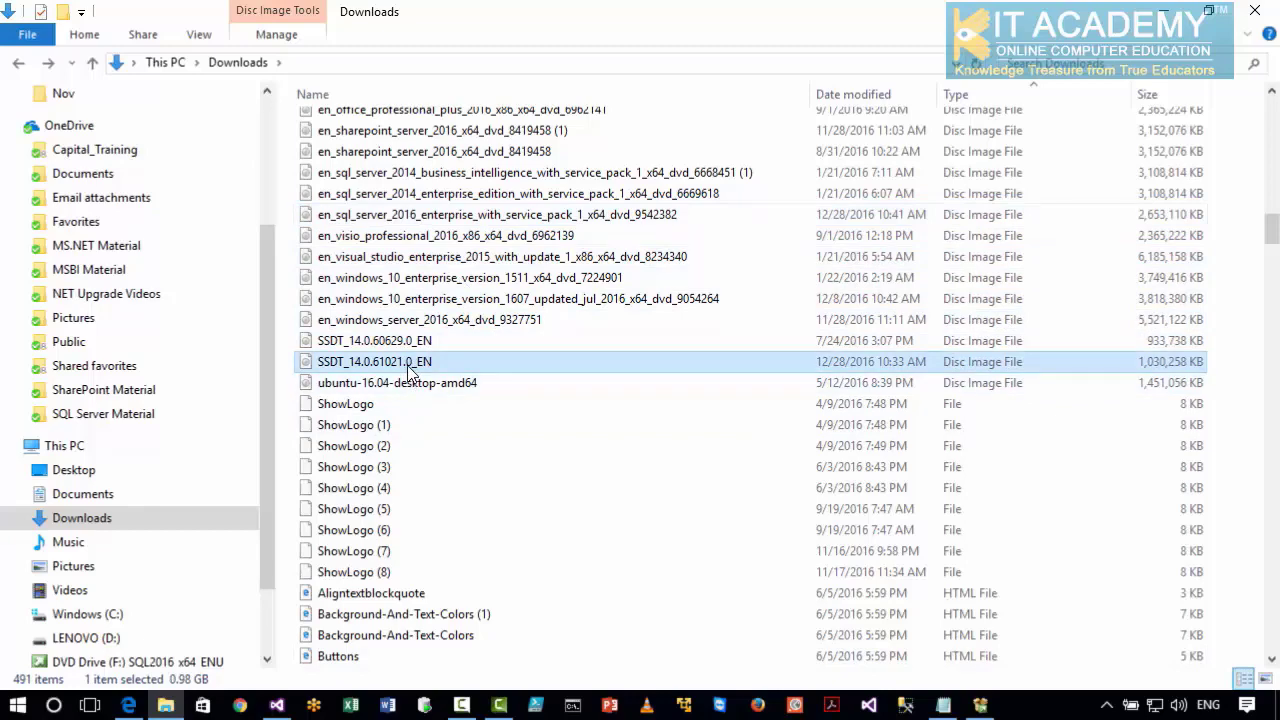
double_click(355, 170)
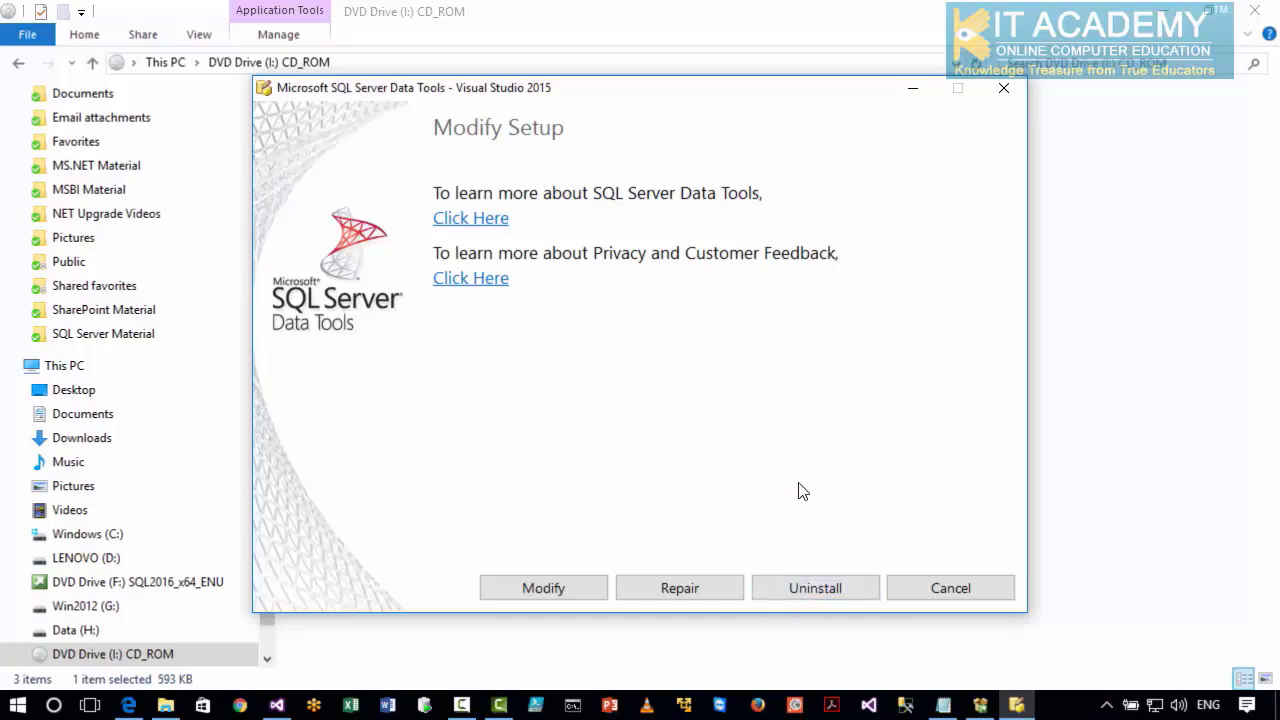
Cancel the SQL Server Data Tools setup and minimize the File Explorer and browser windows.
left_click(922, 588)
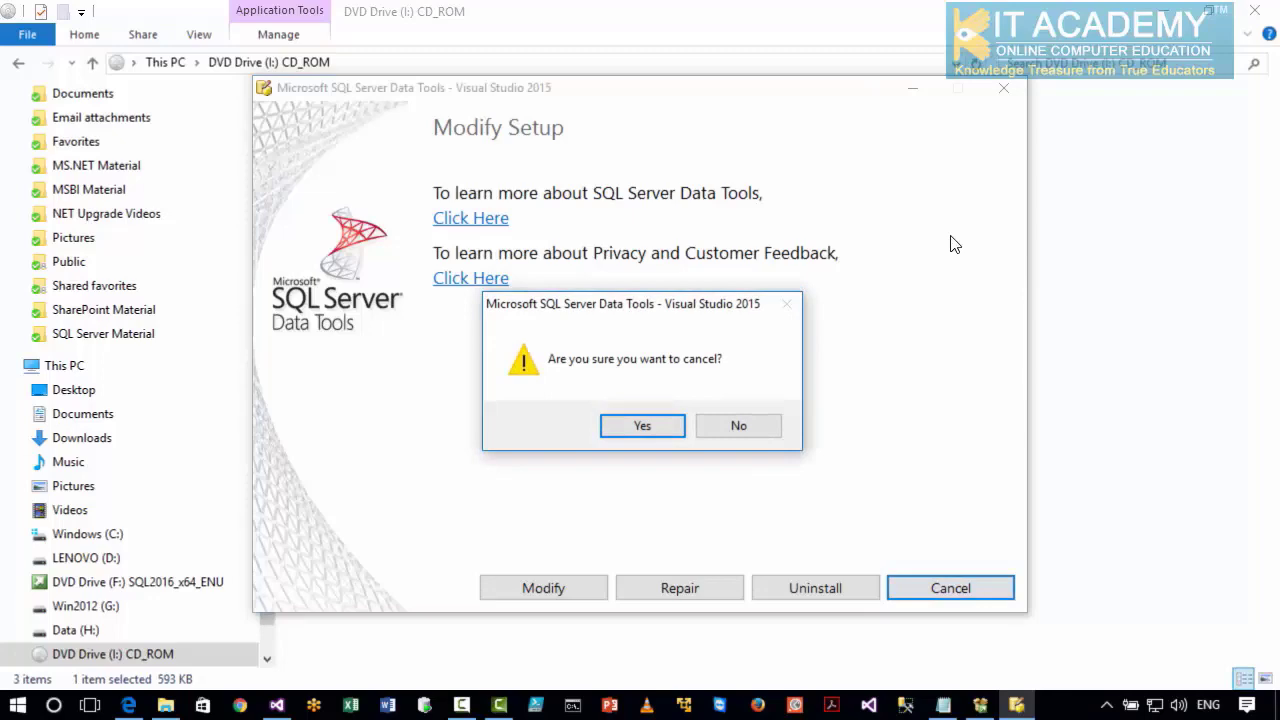
left_click(645, 428)
left_click(1170, 22)
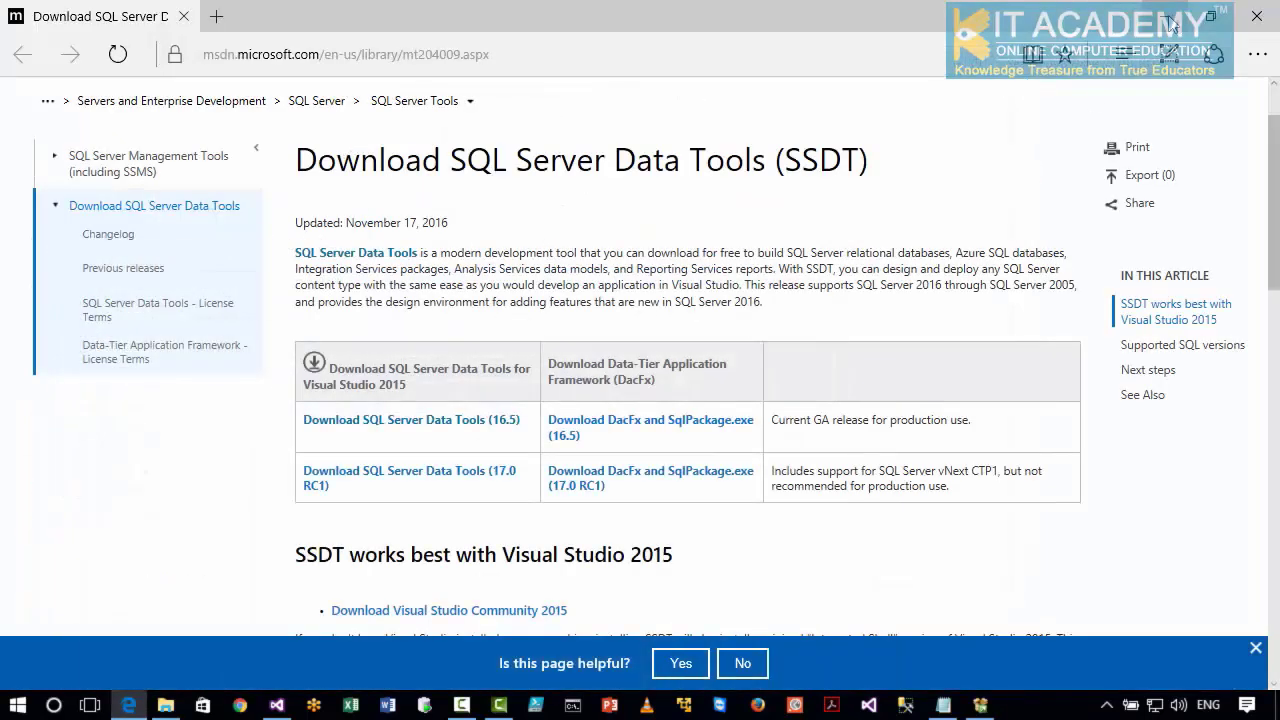
left_click(1170, 22)
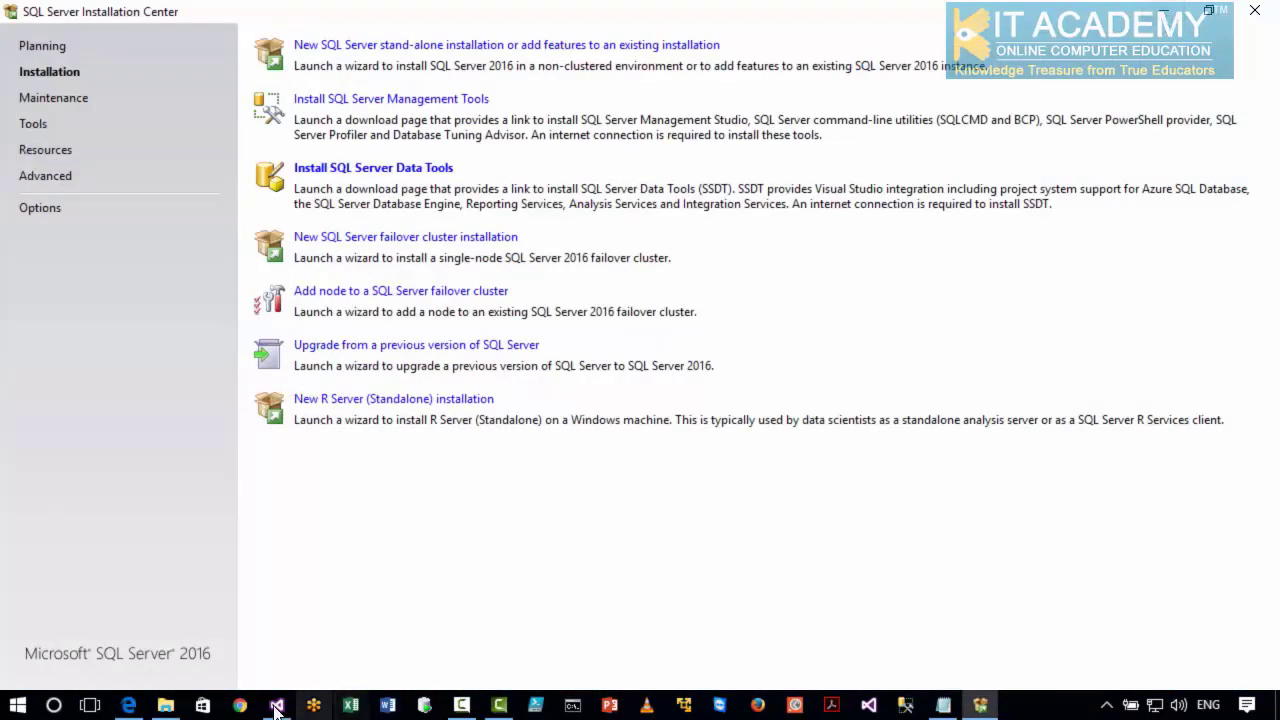
Switch to Visual Studio and close the 01_ExportToFlatFileDemo.dtsx package and the DataFlowTraining solution.
mouse_move(276, 708)
left_click(288, 606)
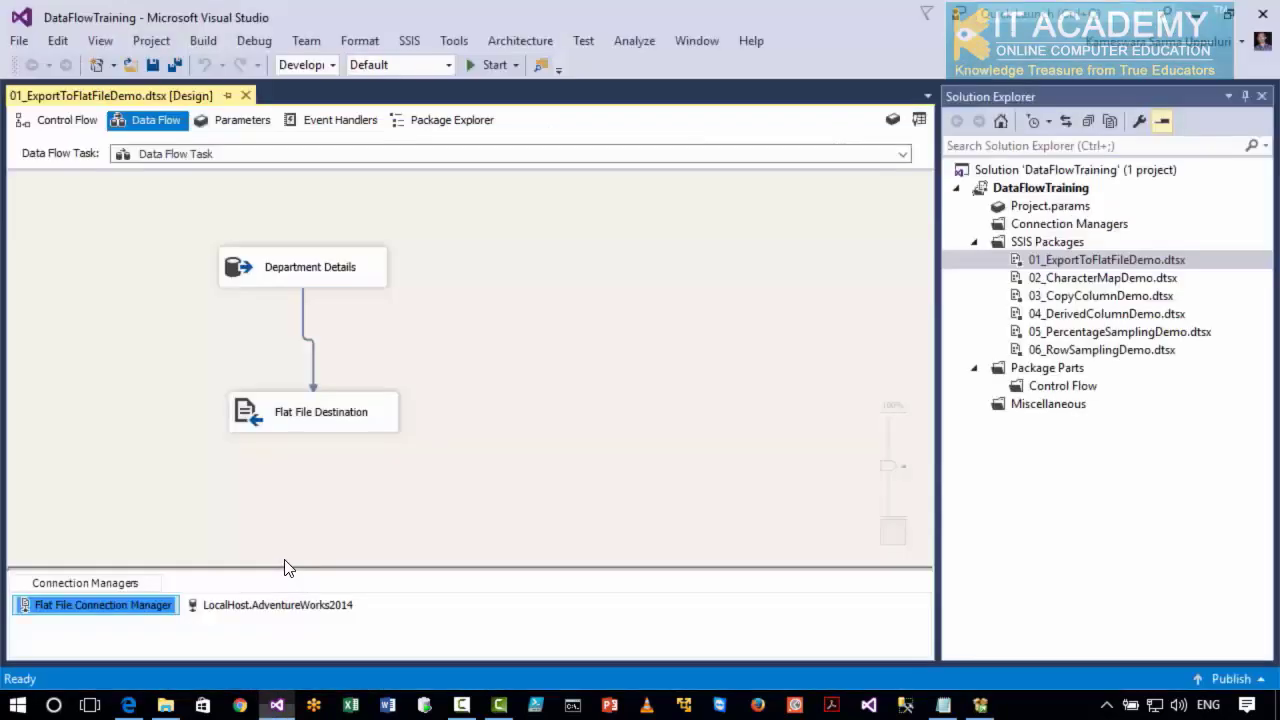
left_click(246, 95)
left_click(19, 40)
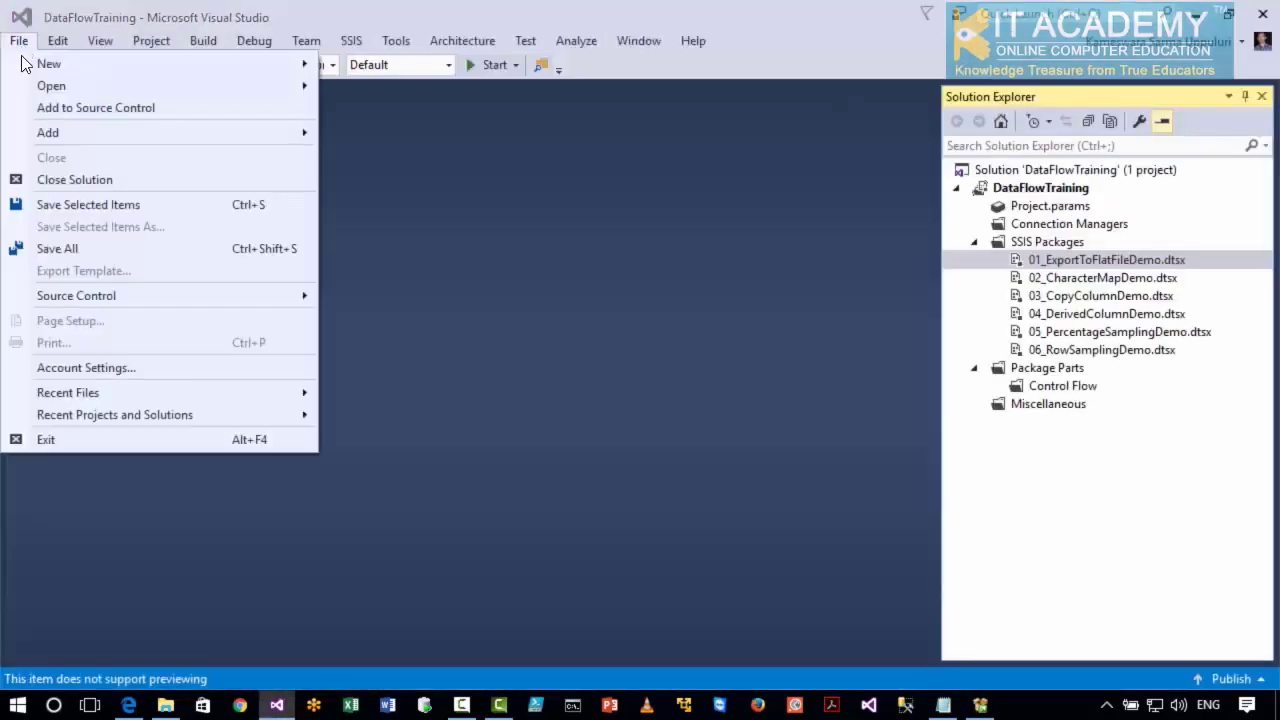
left_click(50, 178)
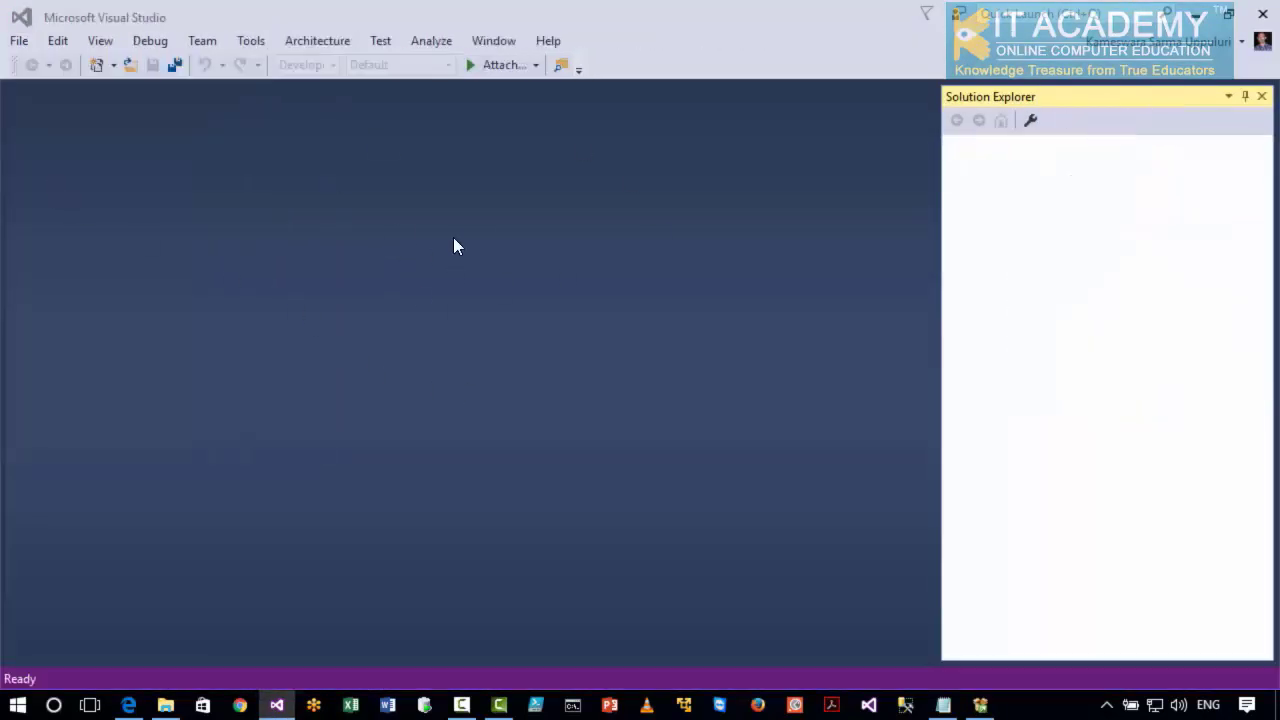
Examine the Business Intelligence templates for Analysis Services, Integration Services and Reporting Services in the new project dialog, and cancel without creating a project.
left_click(19, 40)
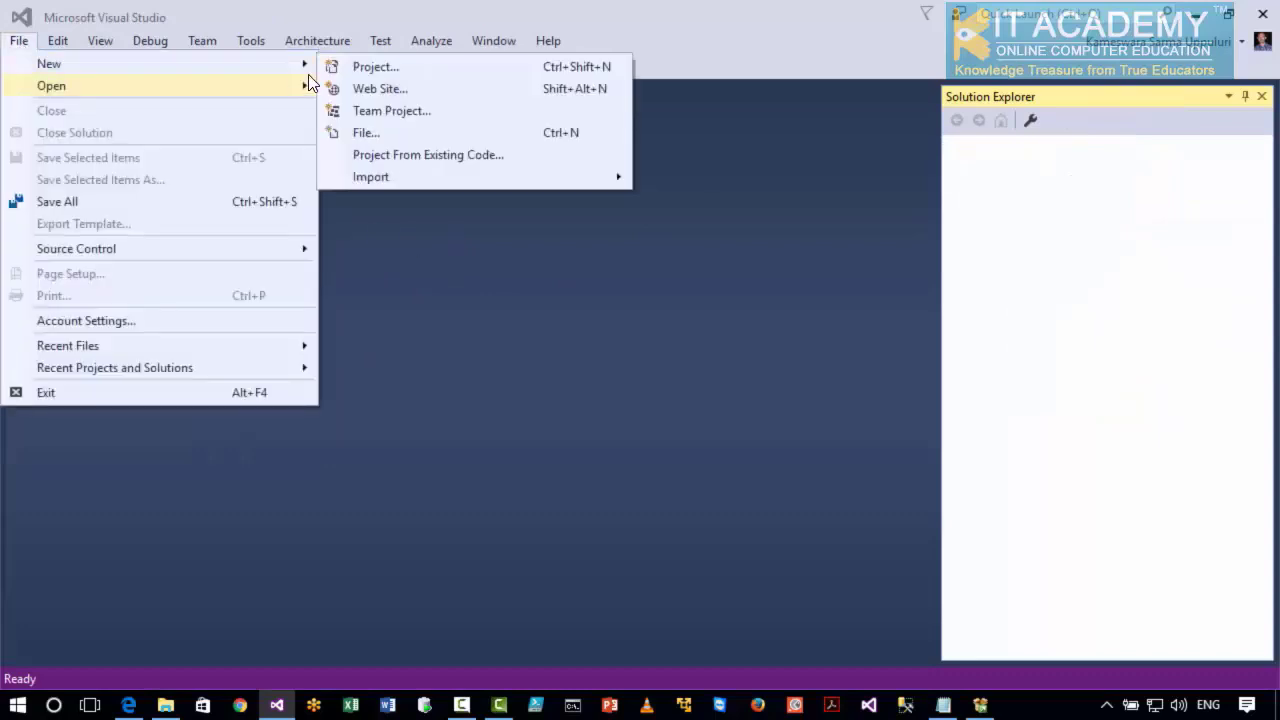
left_click(354, 68)
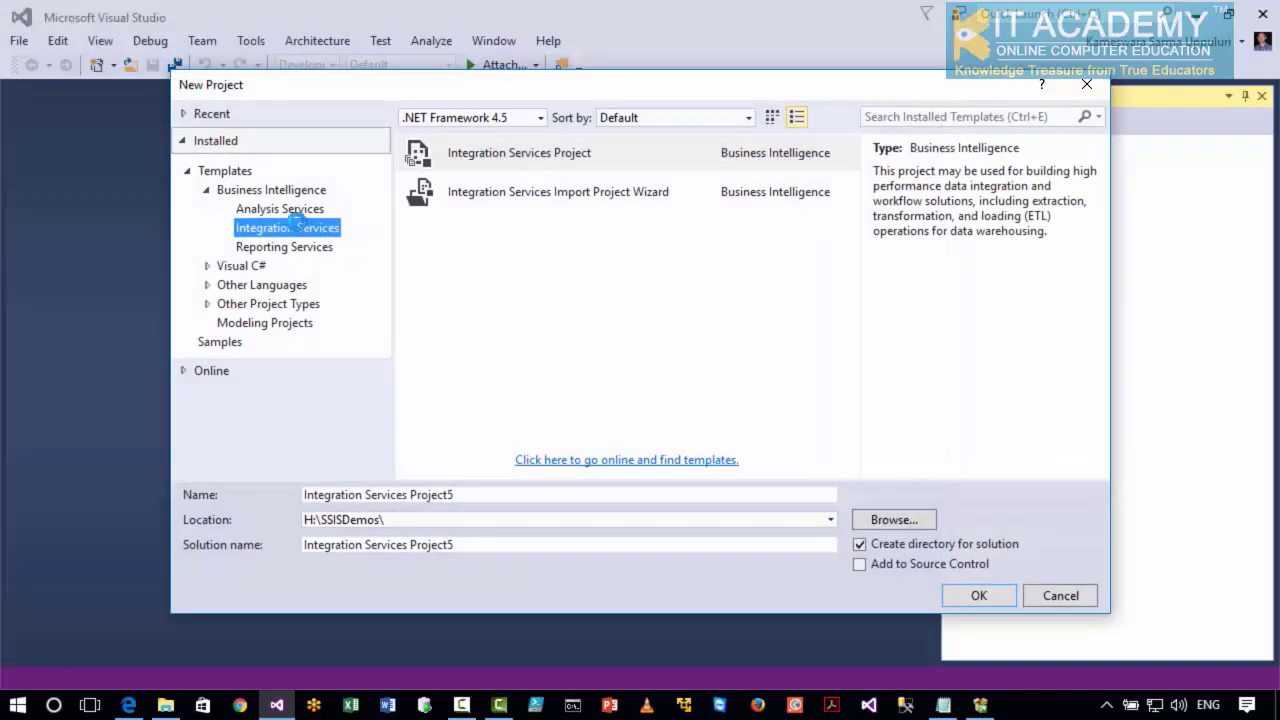
left_click(246, 192)
double_click(230, 190)
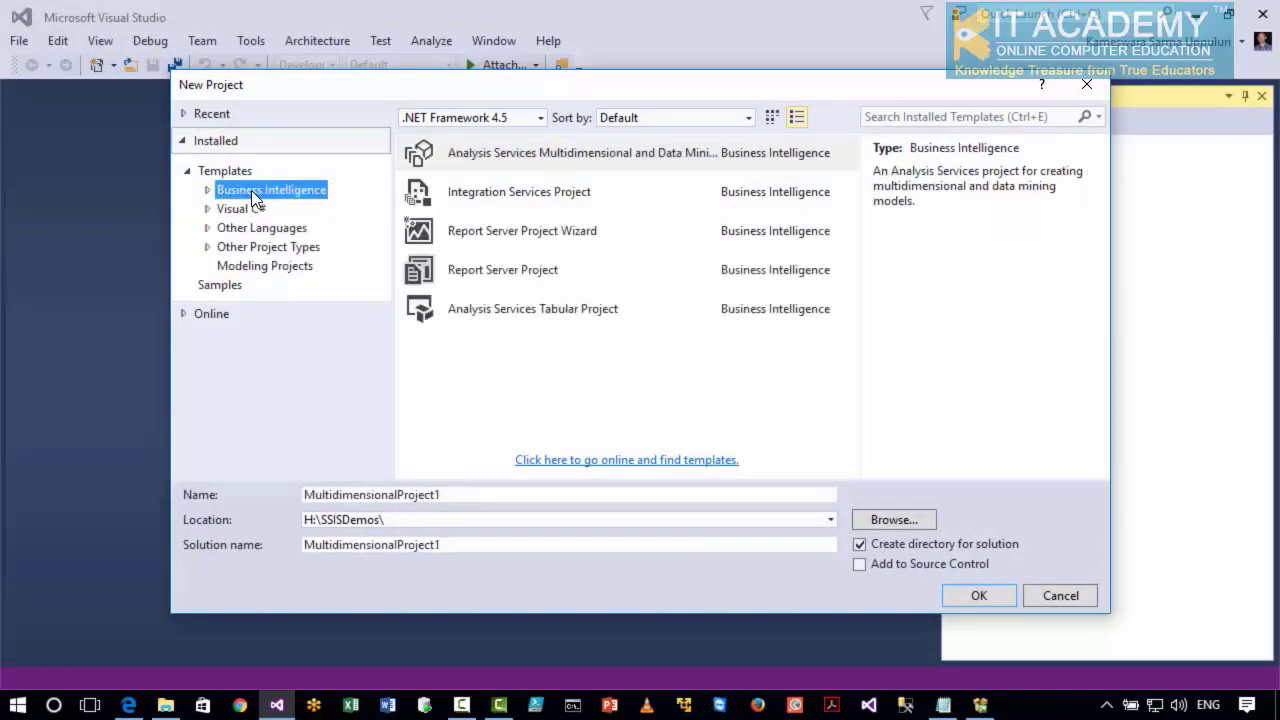
left_click(207, 190)
left_click(268, 215)
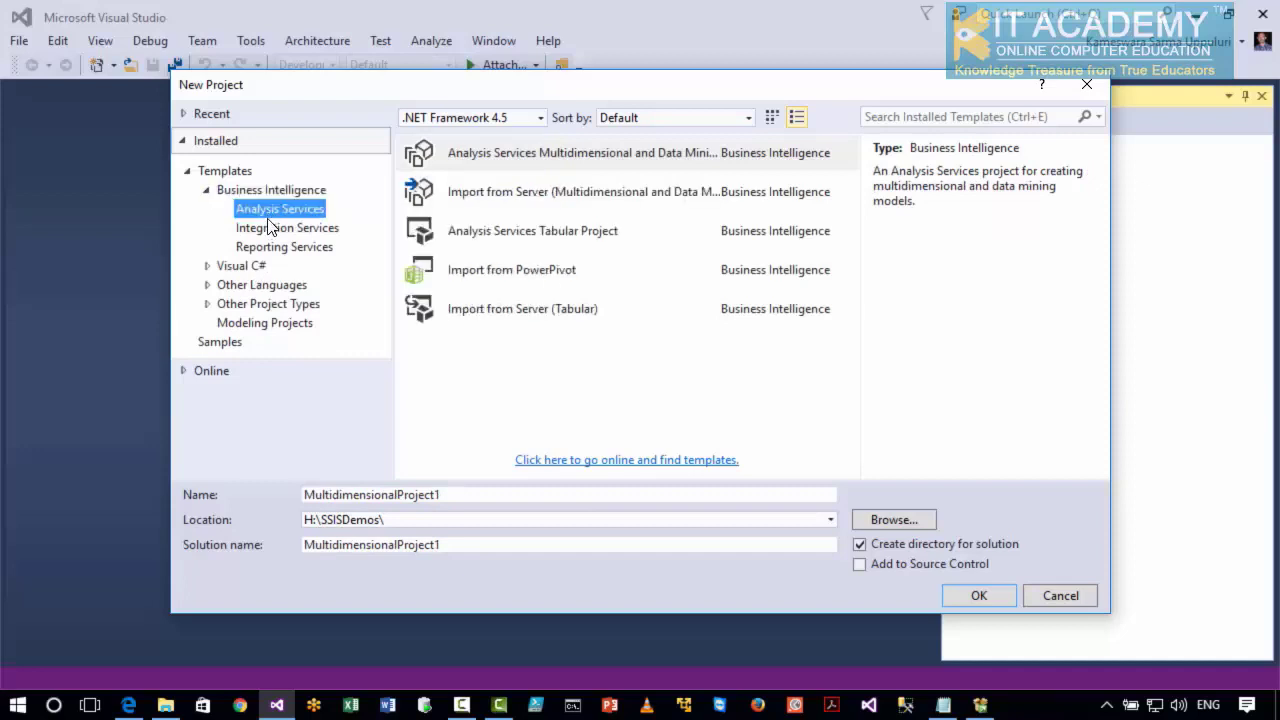
left_click(271, 230)
left_click(269, 250)
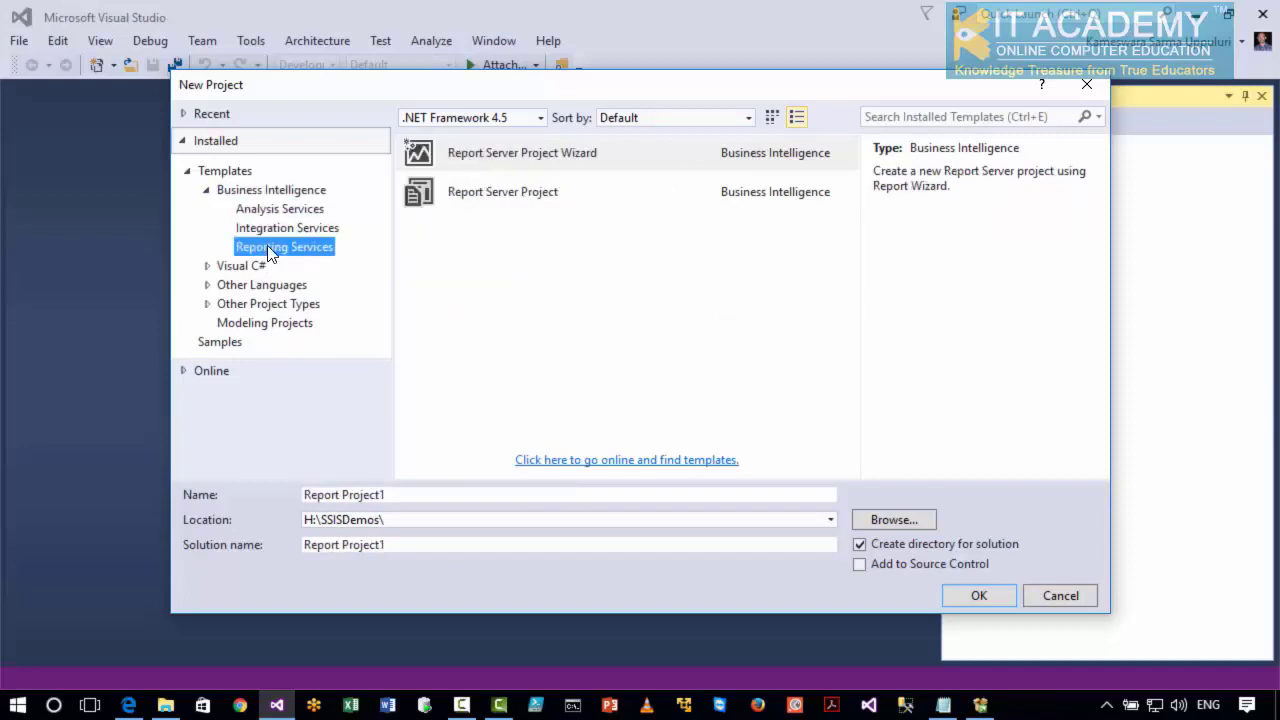
left_click(1043, 599)
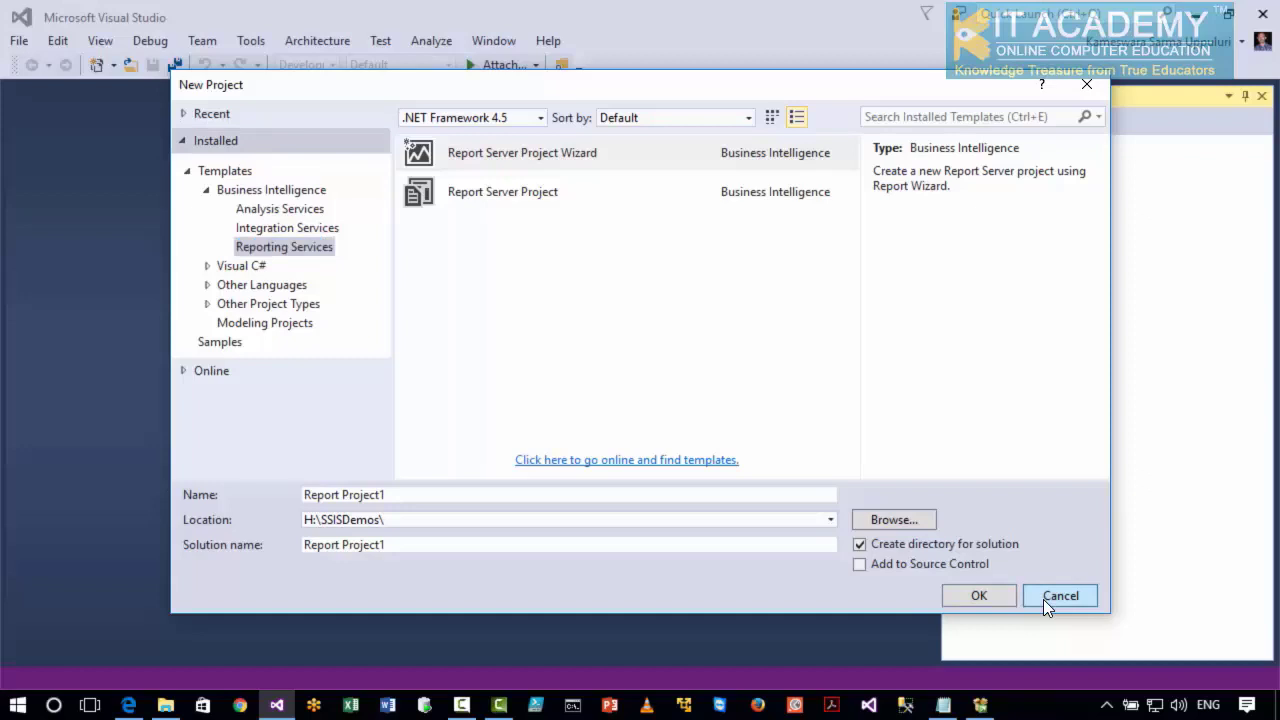
left_click(1043, 599)
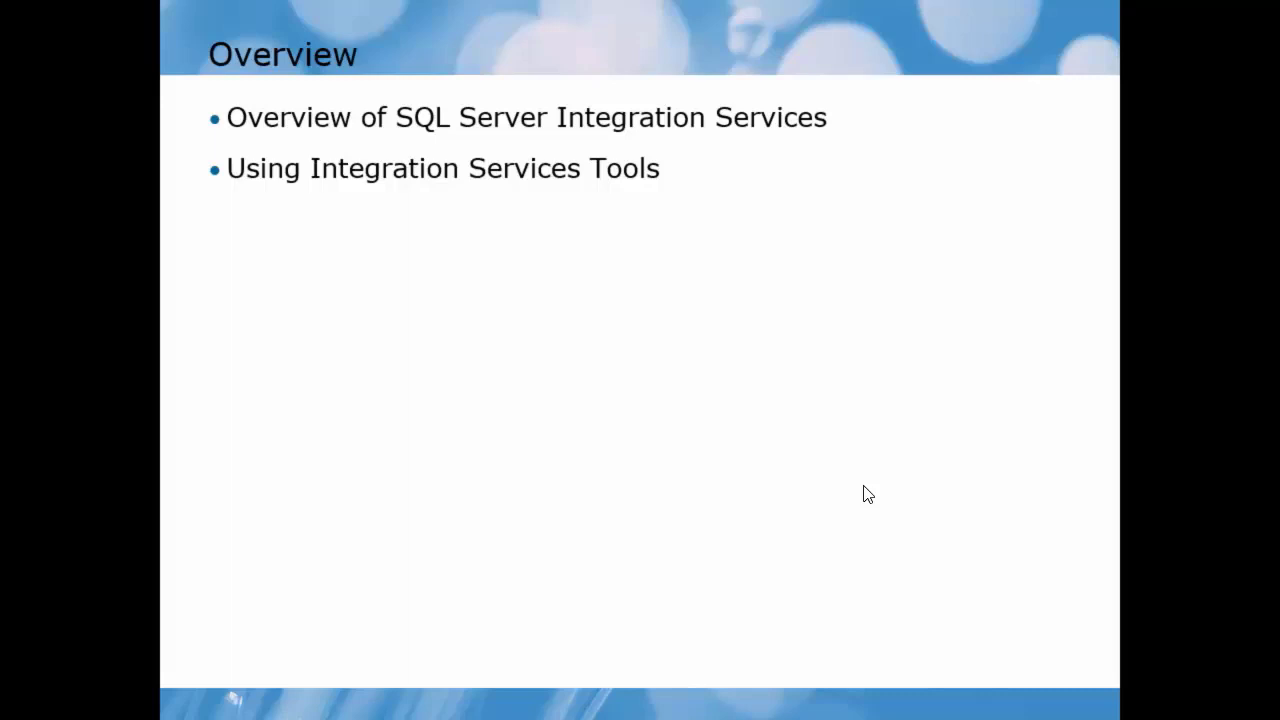
left_click(864, 487)
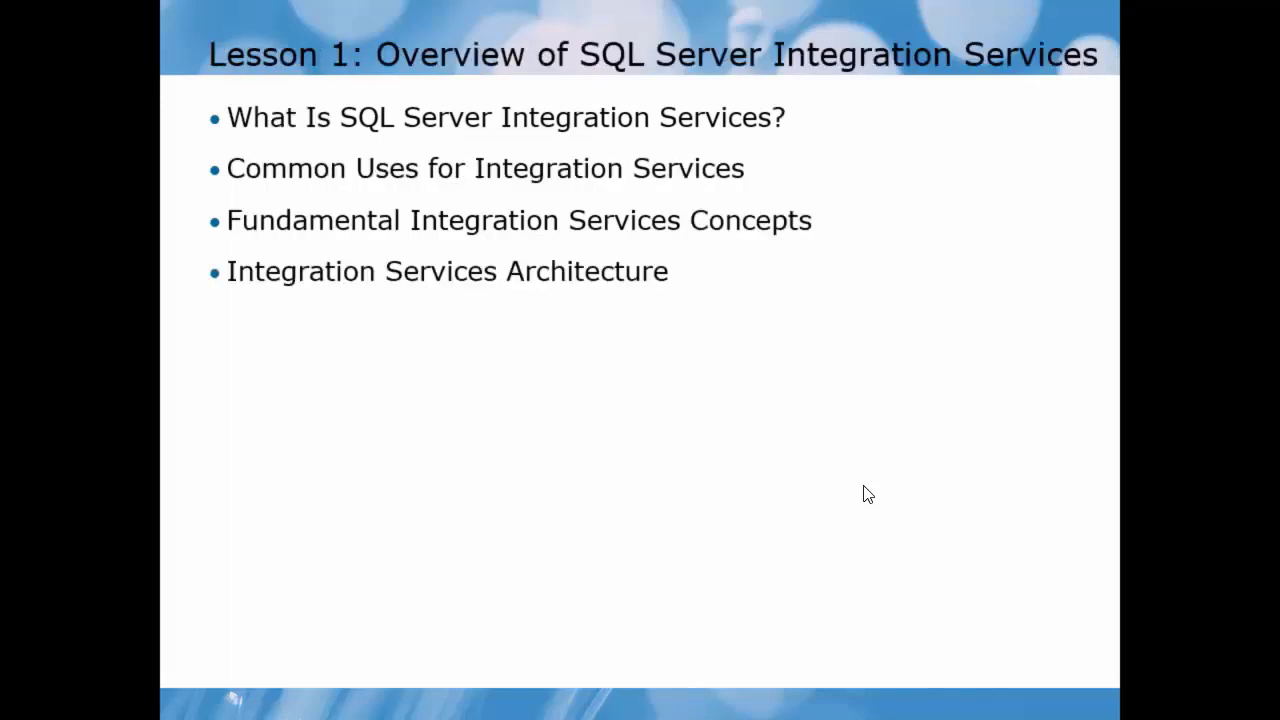
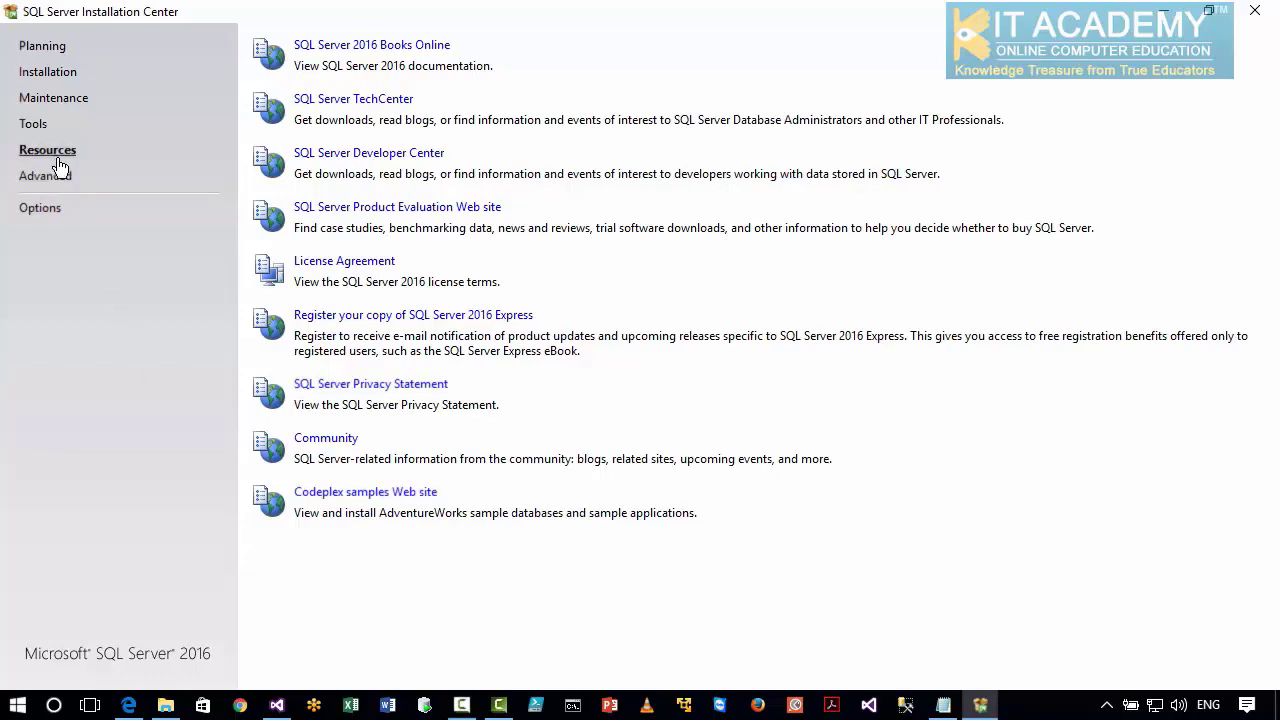
Open the Codeplex samples site and look through the available AdventureWorks 2014 sample database downloads.
left_click(334, 496)
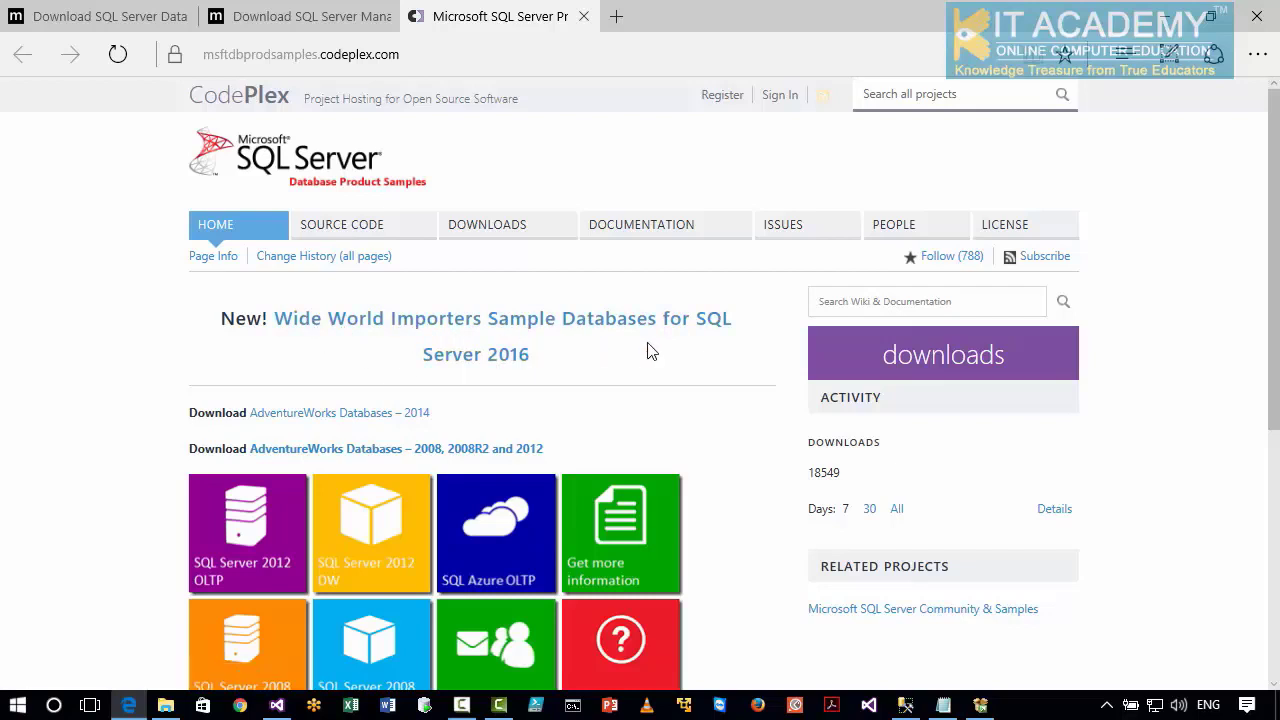
left_click(375, 422)
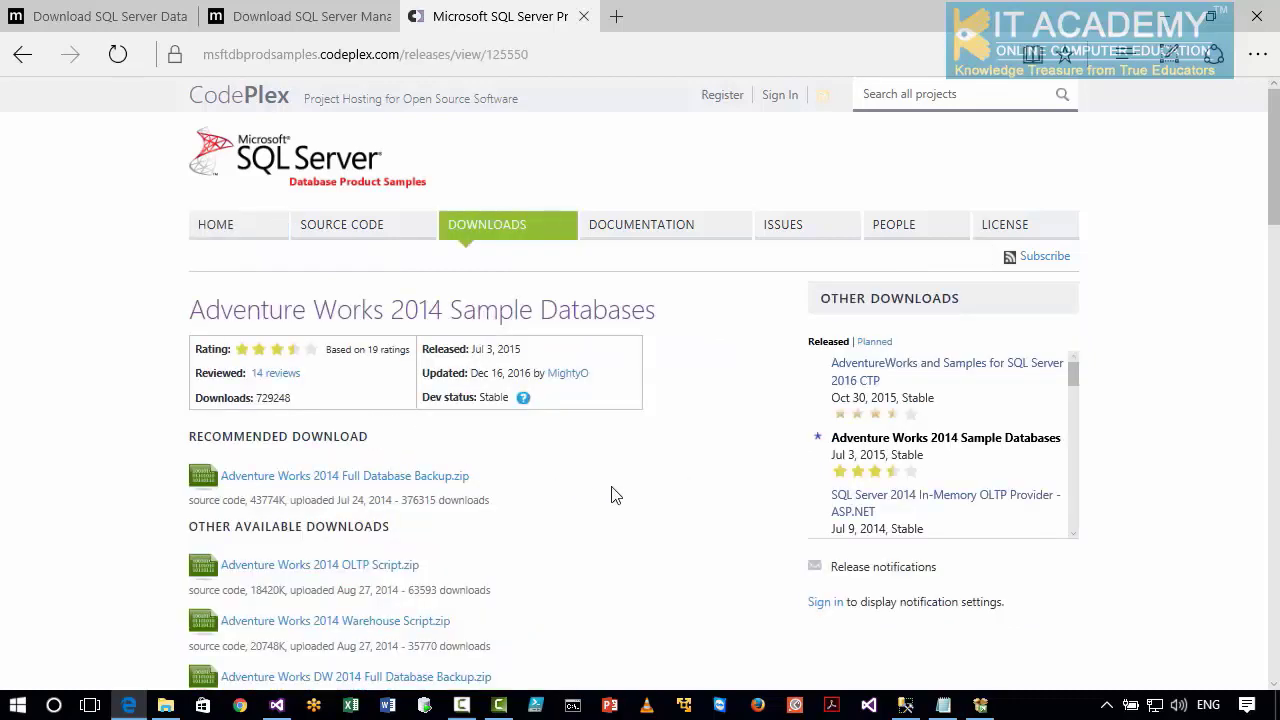
scroll(613, 500, "down", 1)
scroll(545, 497, "down", 1)
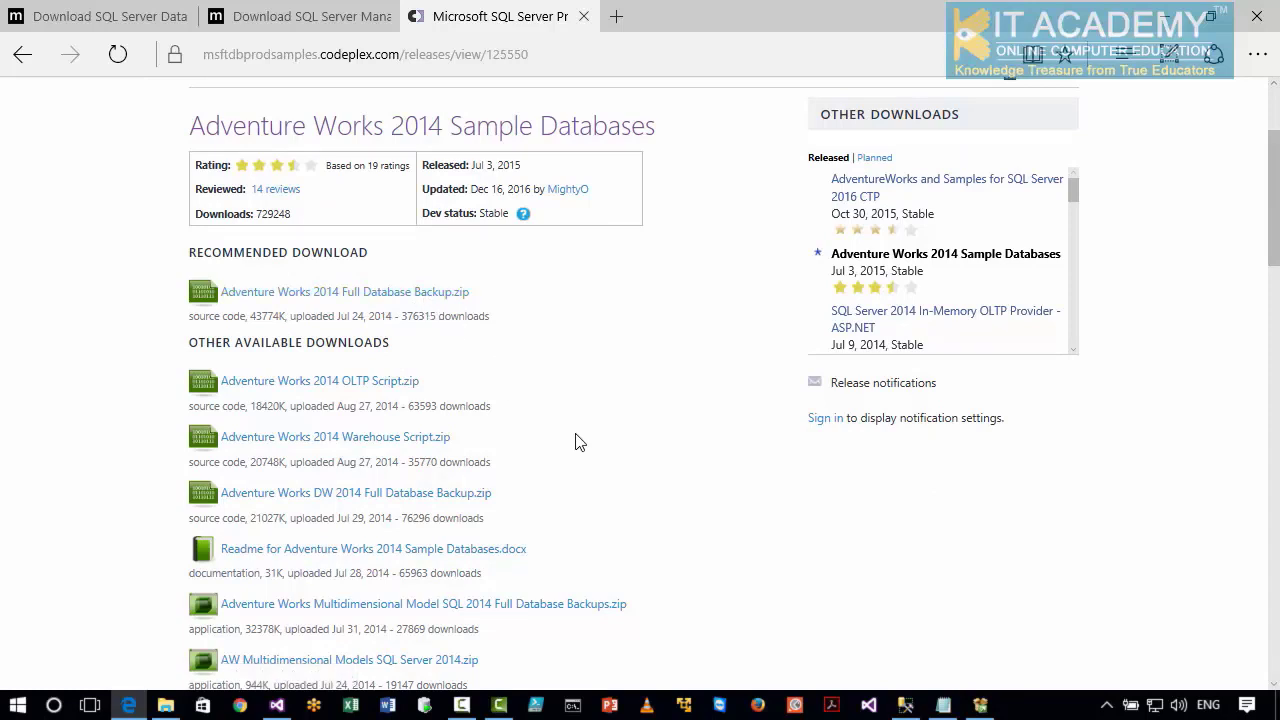
scroll(578, 442, "down", 1)
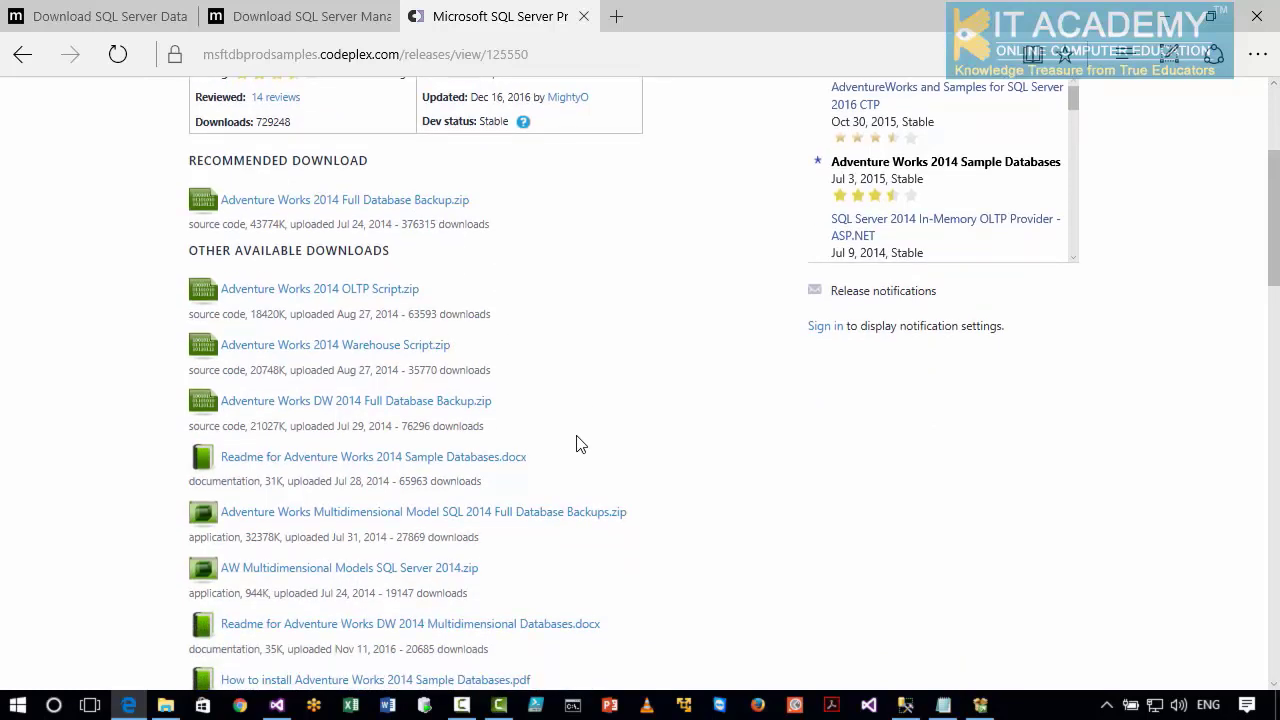
scroll(576, 450, "down", 2)
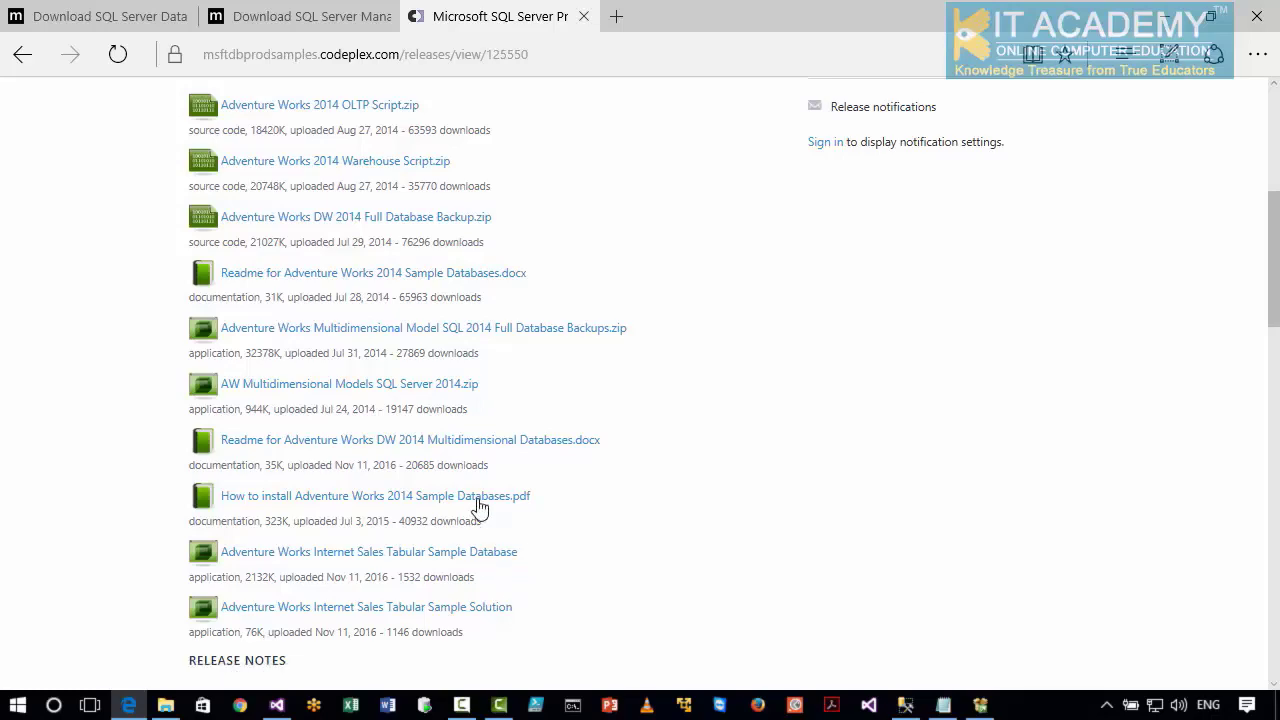
scroll(478, 427, "up", 1)
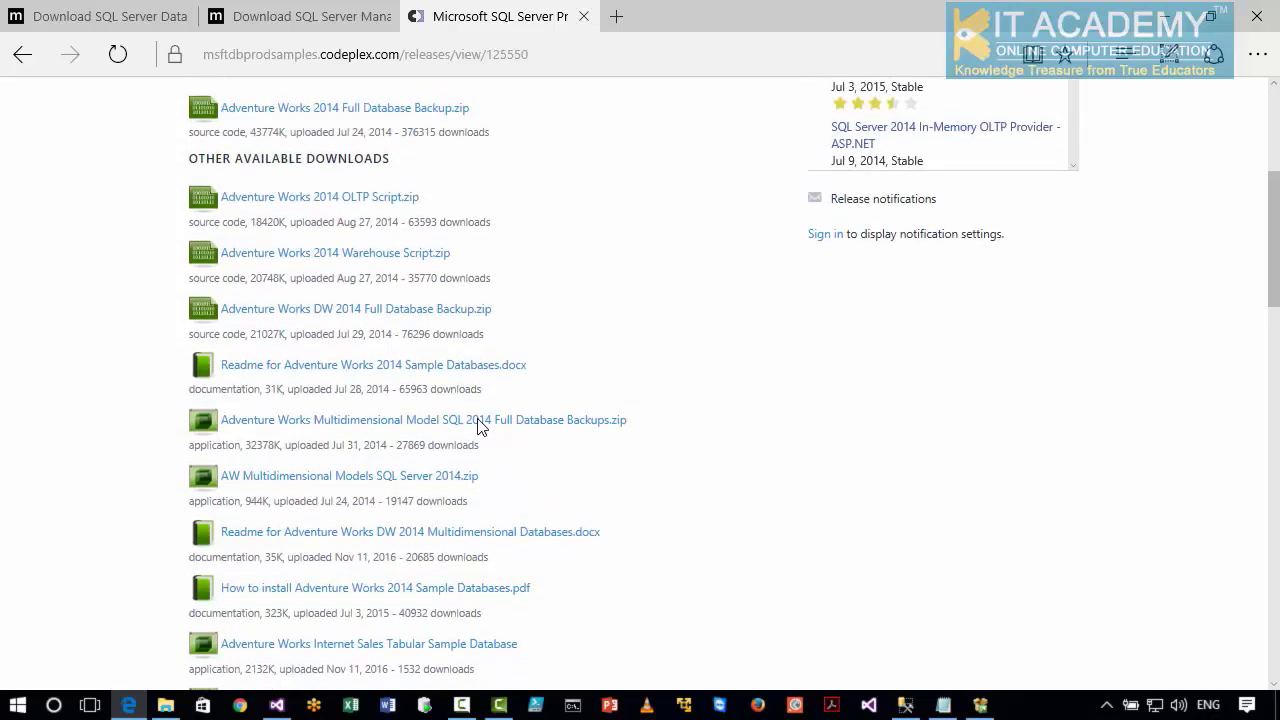
scroll(477, 434, "up", 2)
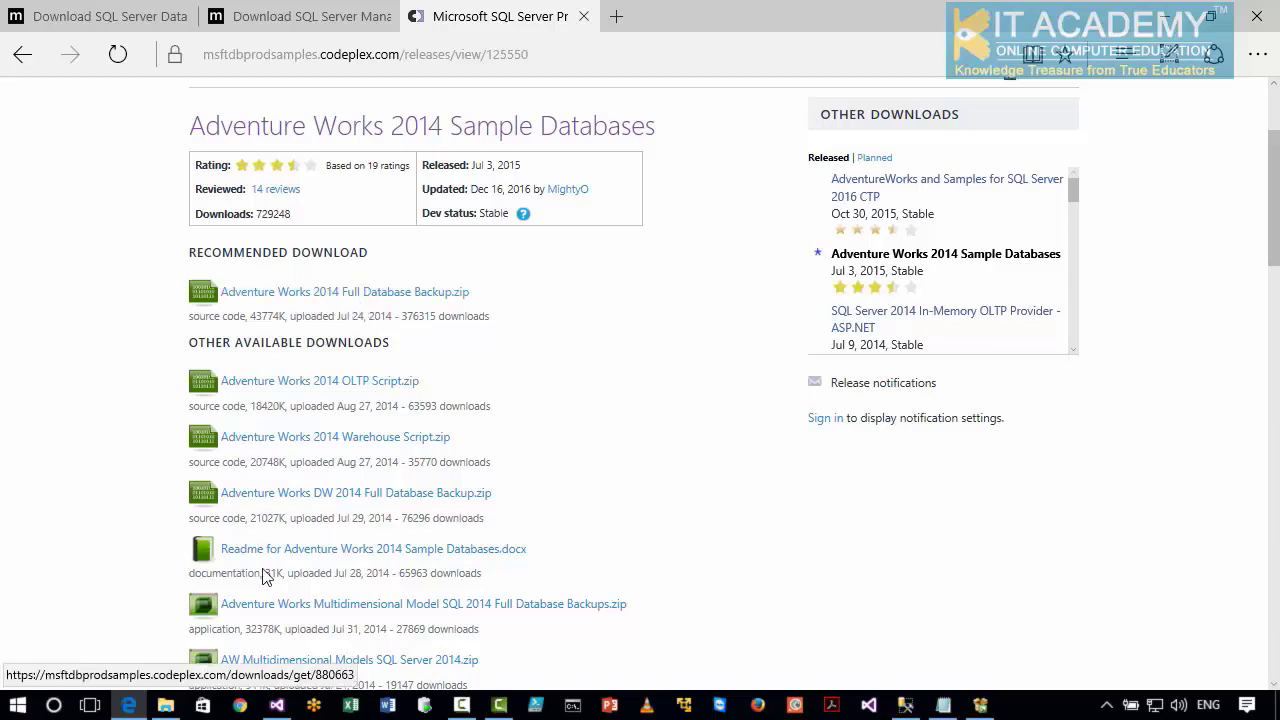
Switch to File Explorer, try to extract the Adventure Works 2014 Full Database Backup (1) archive into Sample Databases, and select AdventureWorks2014.bak.
left_click(178, 712)
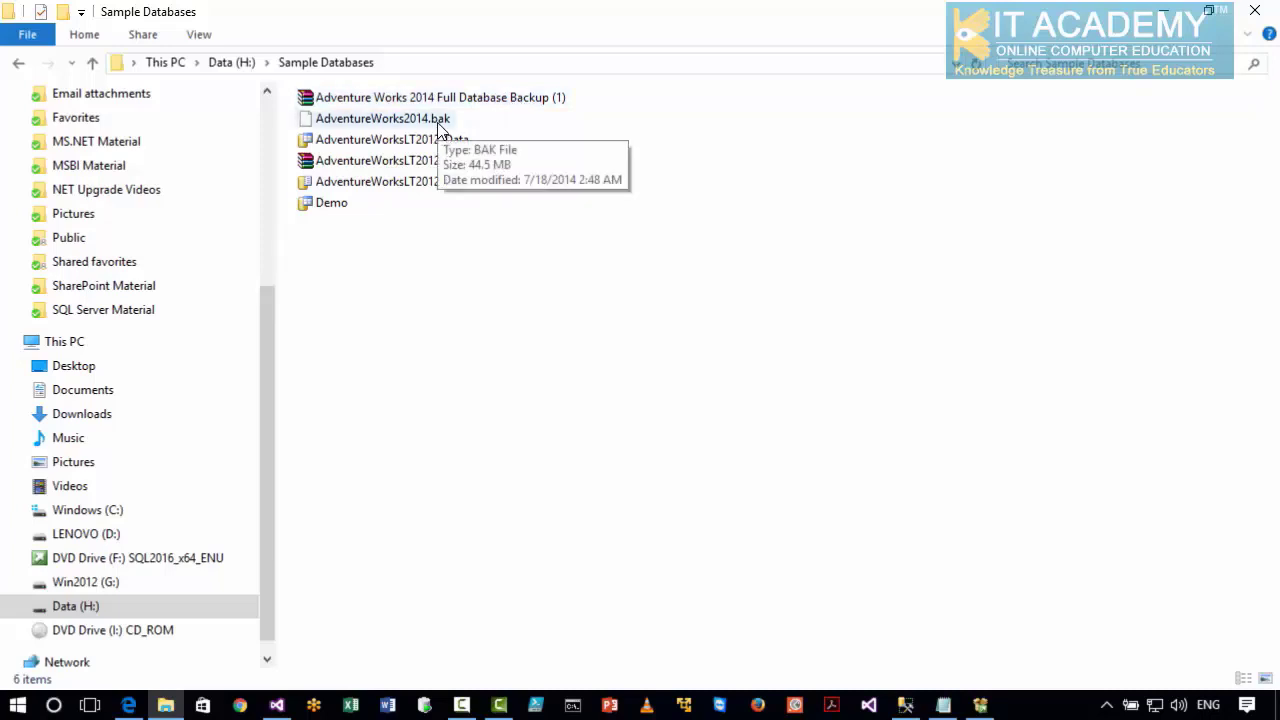
right_click(465, 104)
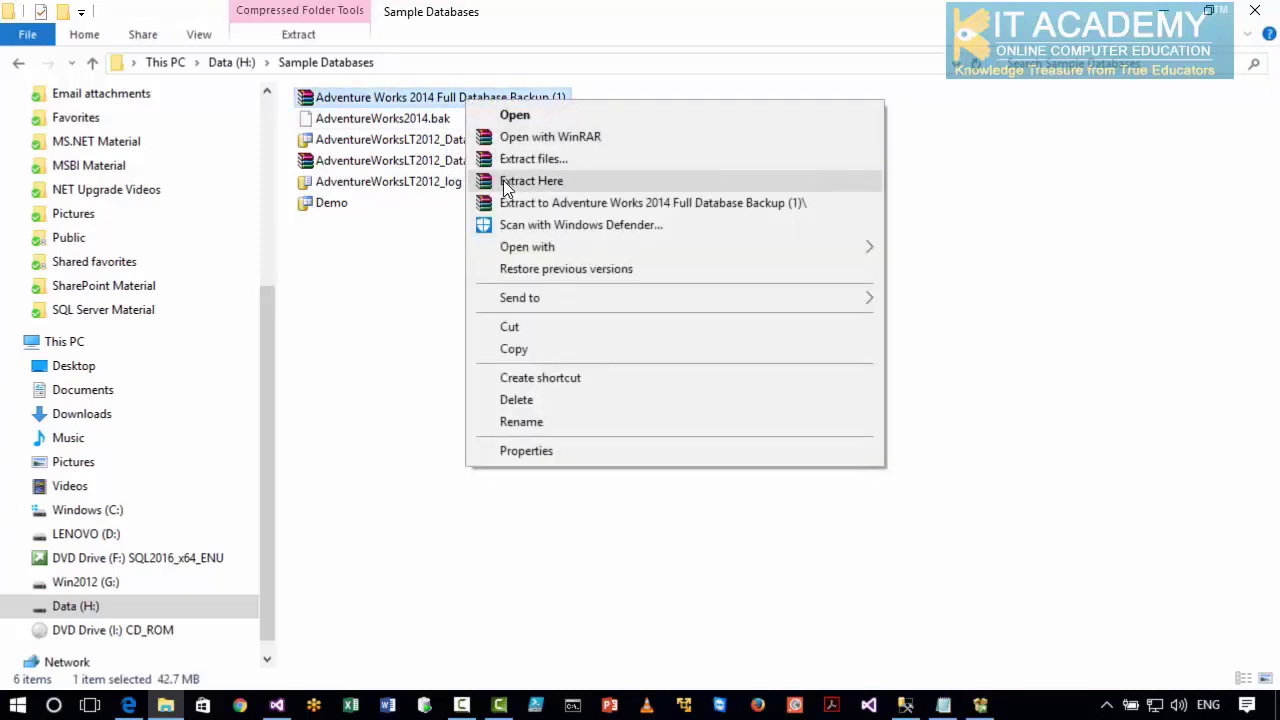
left_click(503, 180)
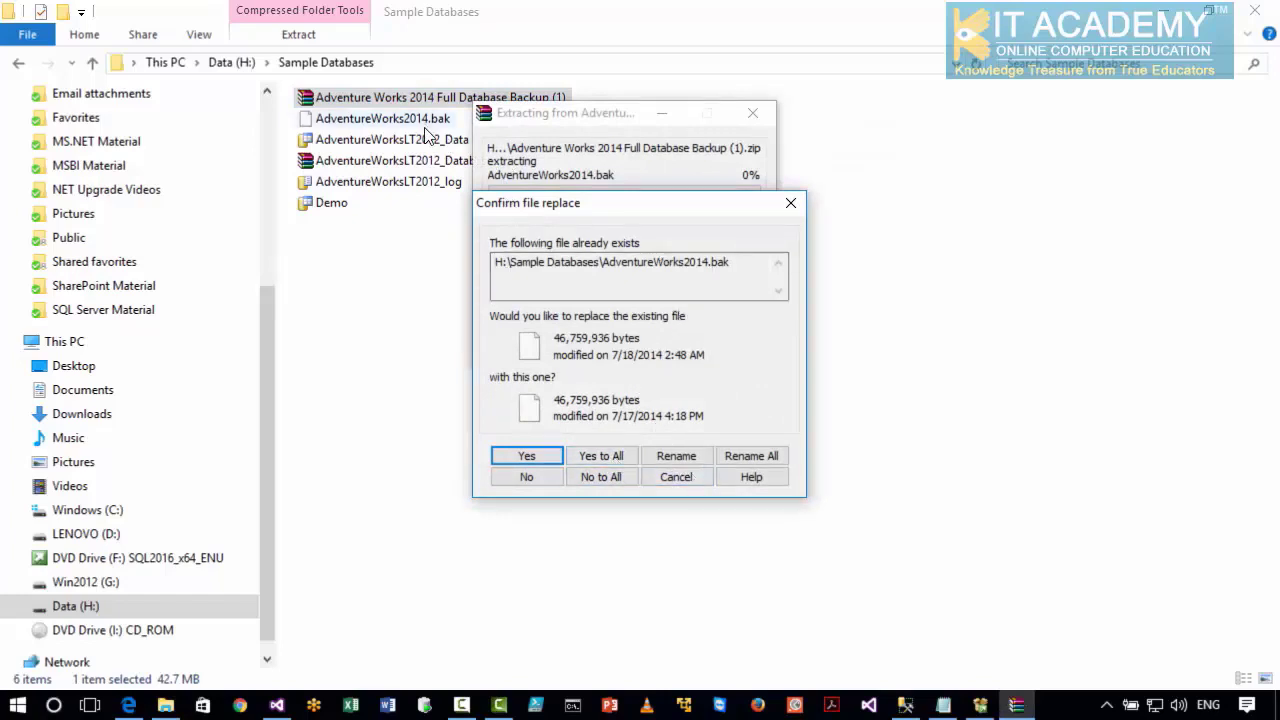
left_click(679, 479)
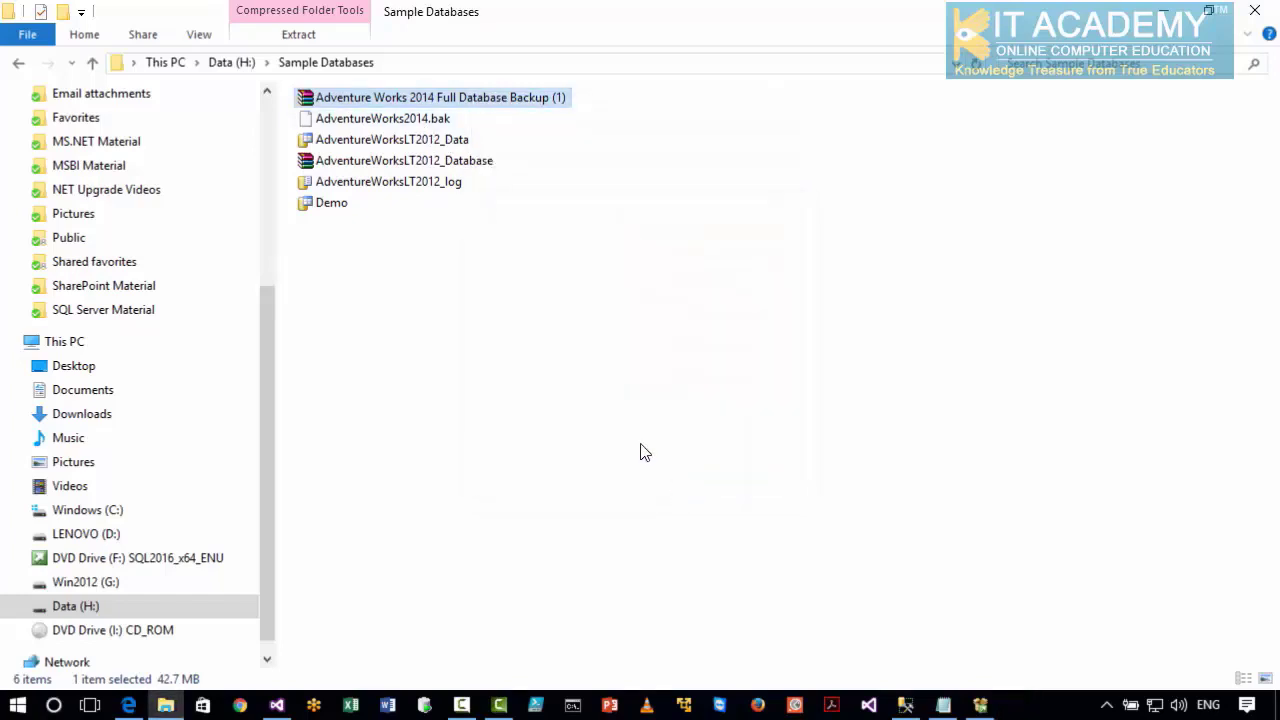
left_click(423, 120)
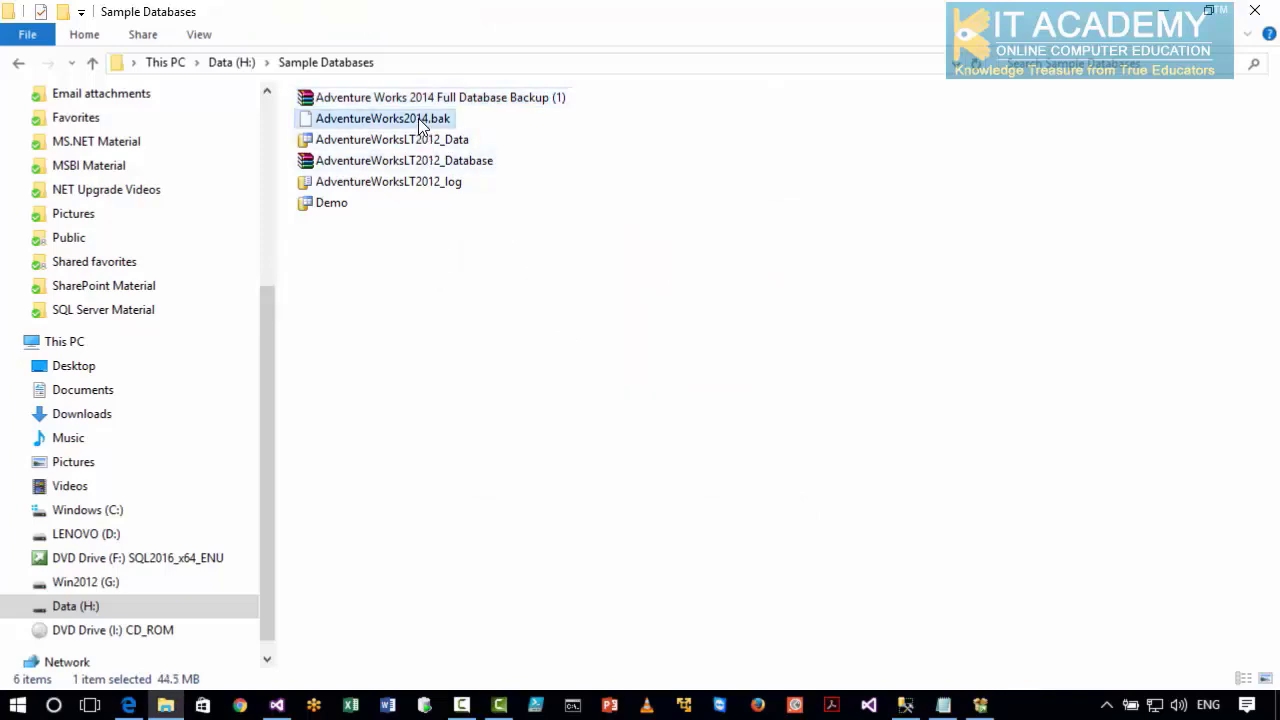
Switch to SQL Server Management Studio and try to connect to the .\sql2016 database engine with Windows Authentication.
left_click(905, 705)
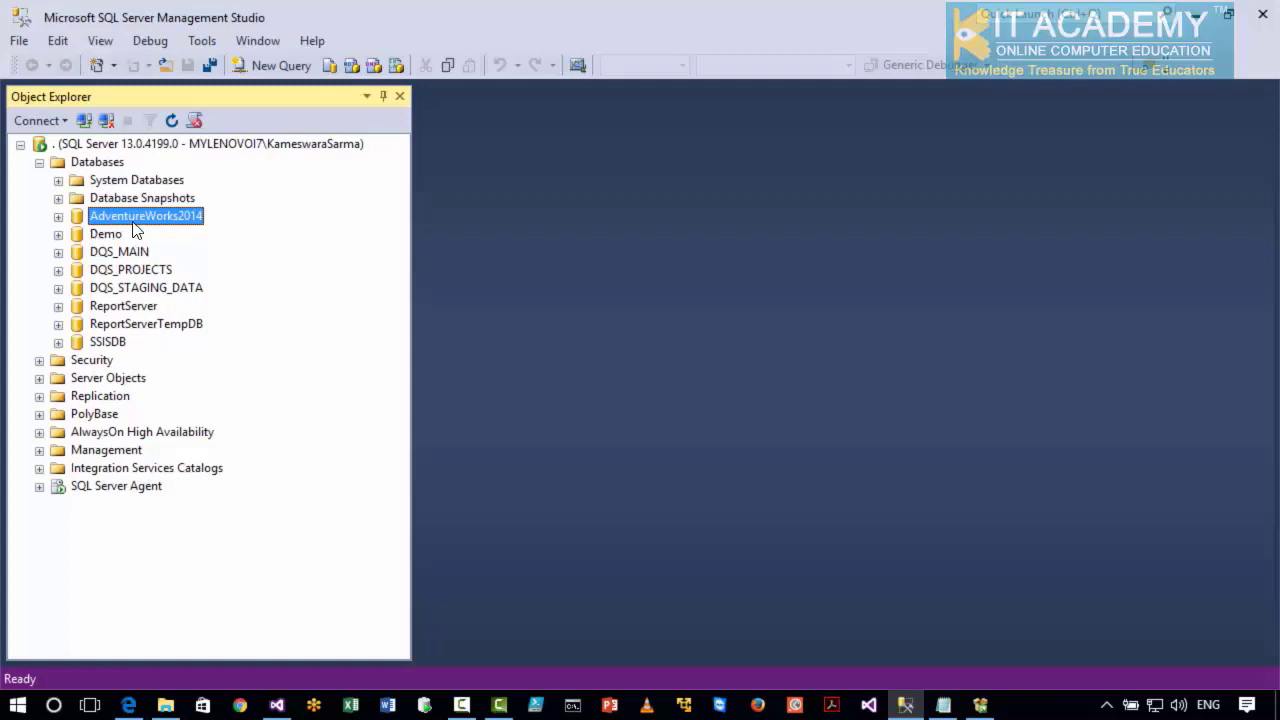
left_click(64, 120)
left_click(75, 146)
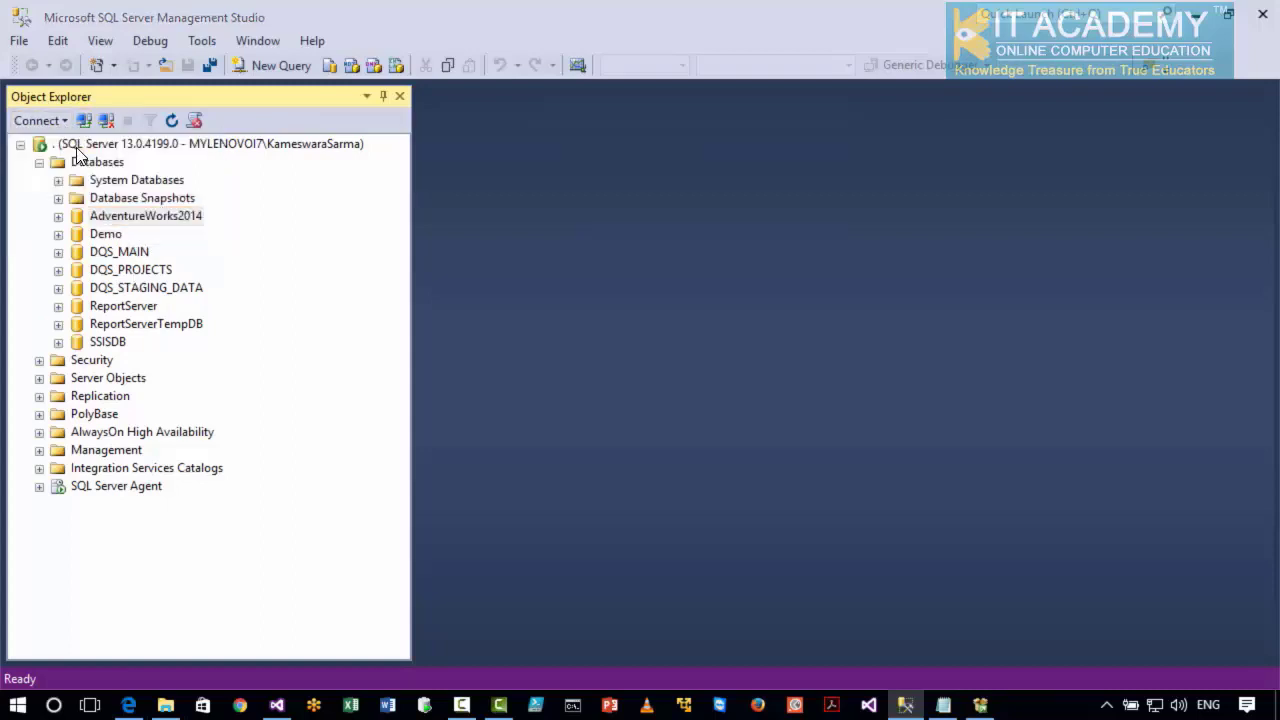
left_click(644, 232)
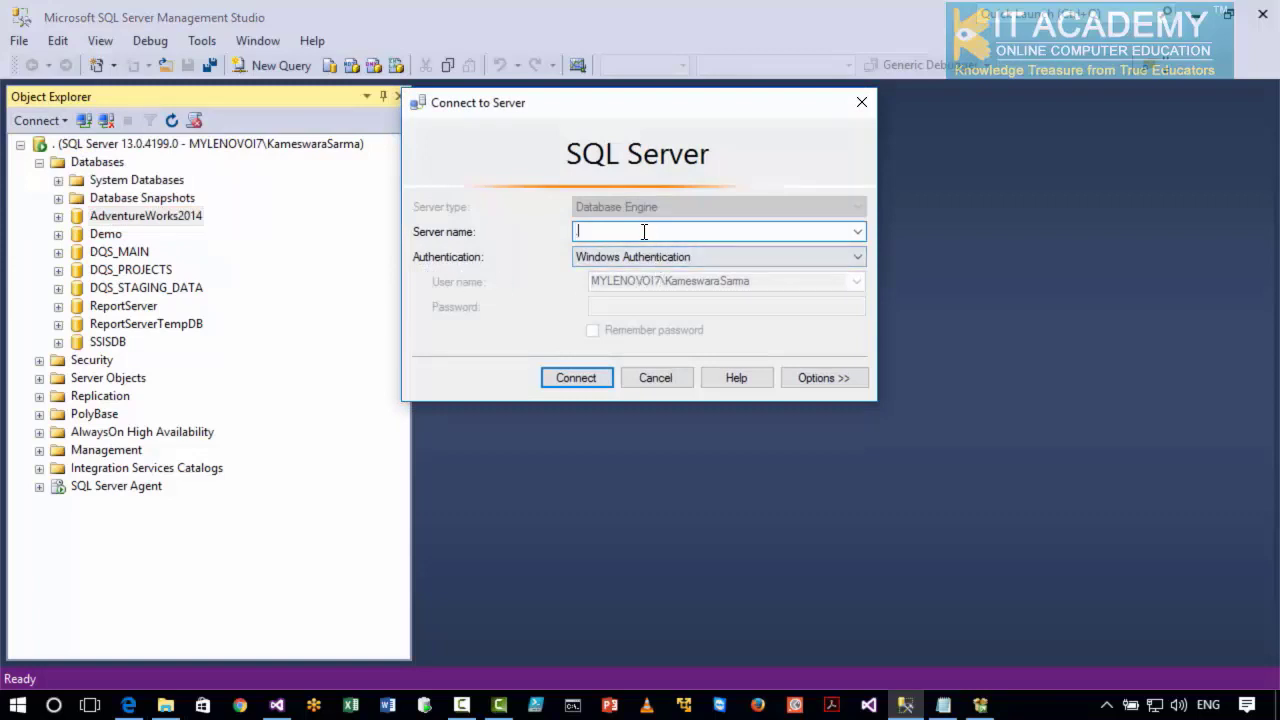
type("\\sql2016")
left_click(572, 377)
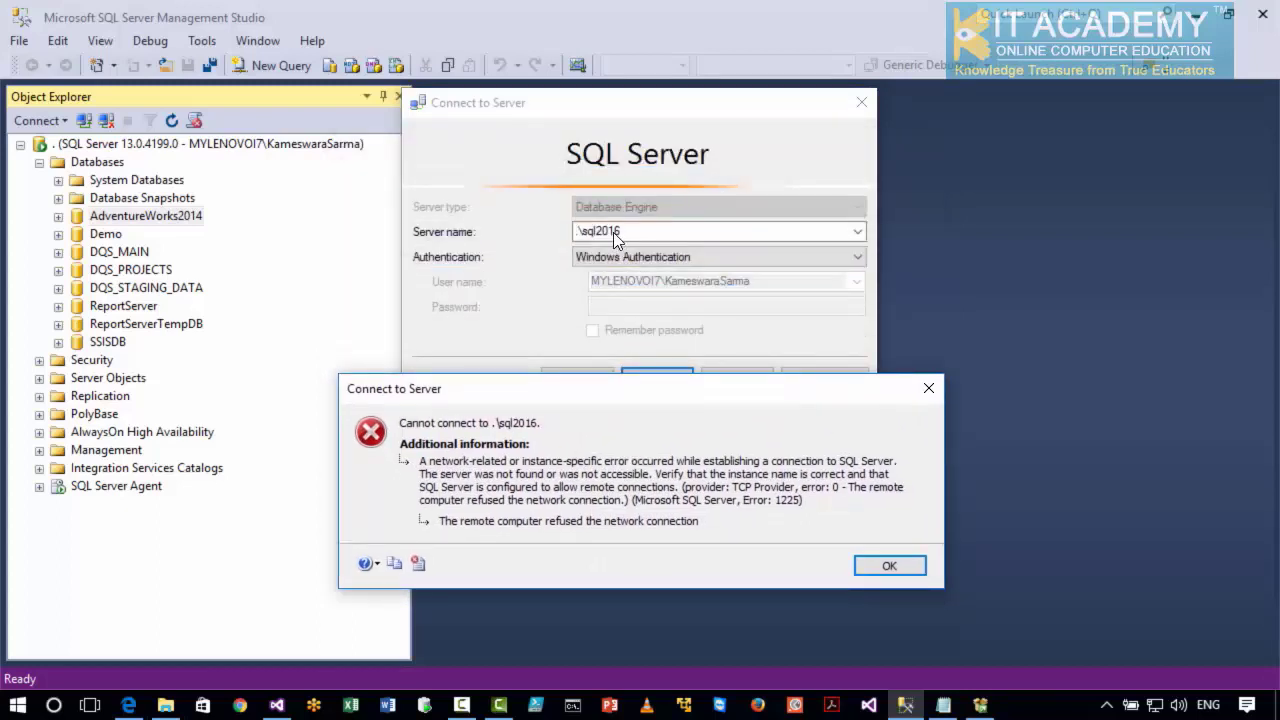
left_click(886, 564)
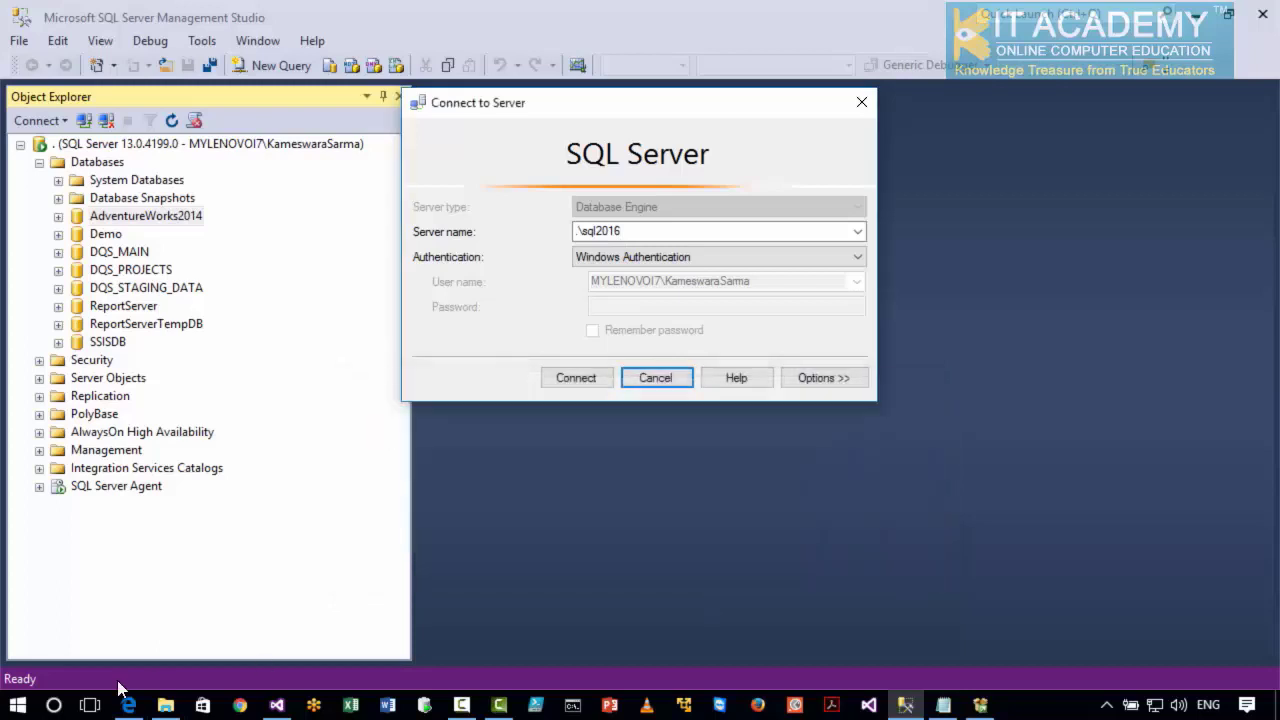
Run services.msc to open the Windows Services console and locate the SQL services in the list.
right_click(14, 710)
left_click(77, 600)
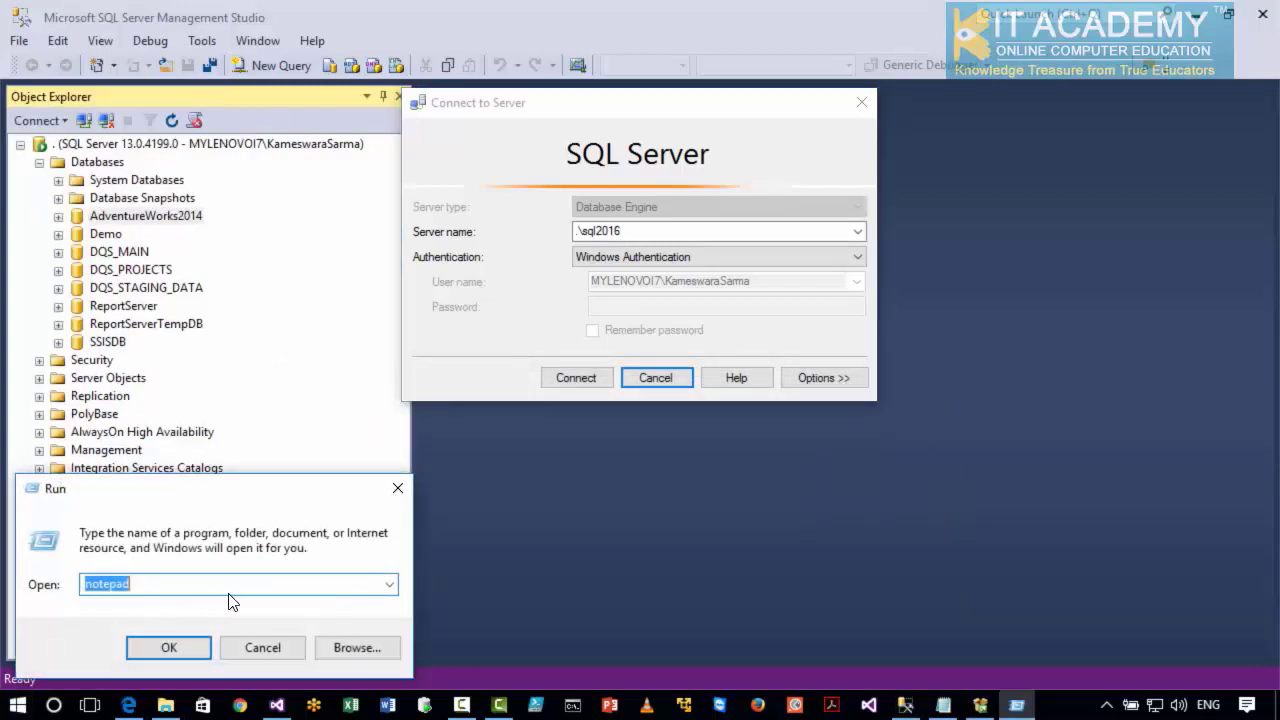
left_click(390, 584)
left_click(163, 618)
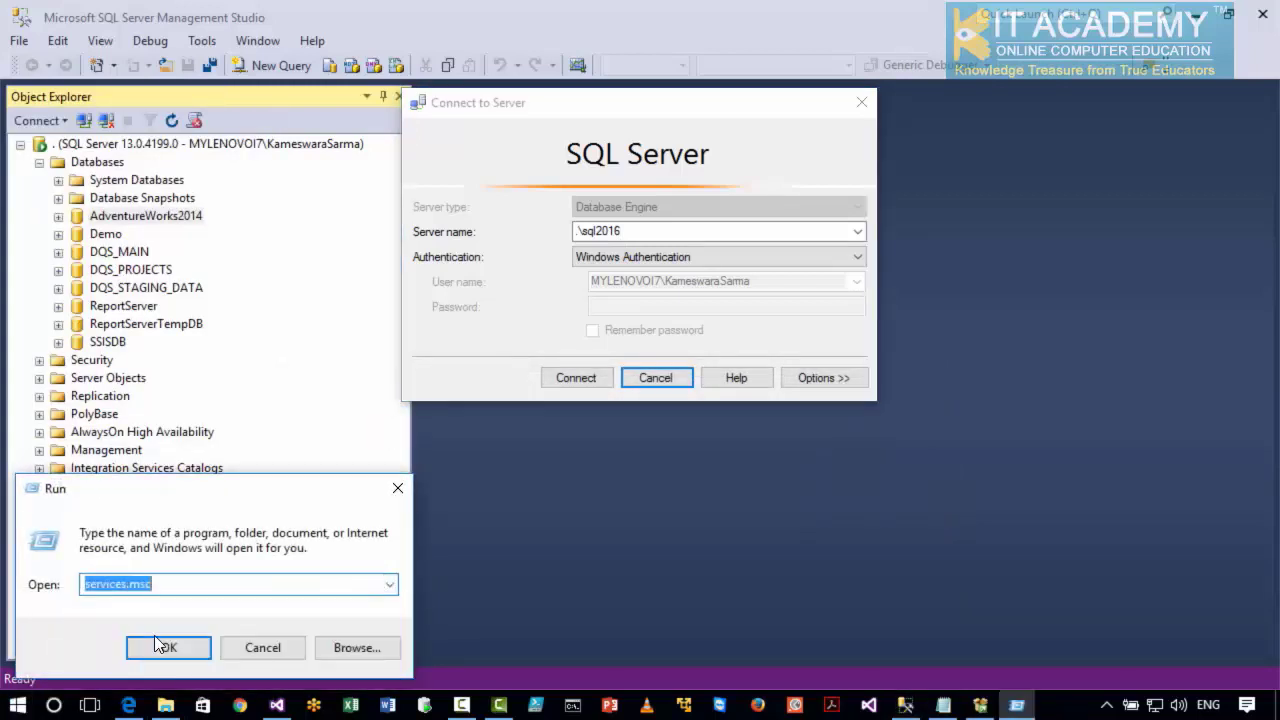
left_click(165, 647)
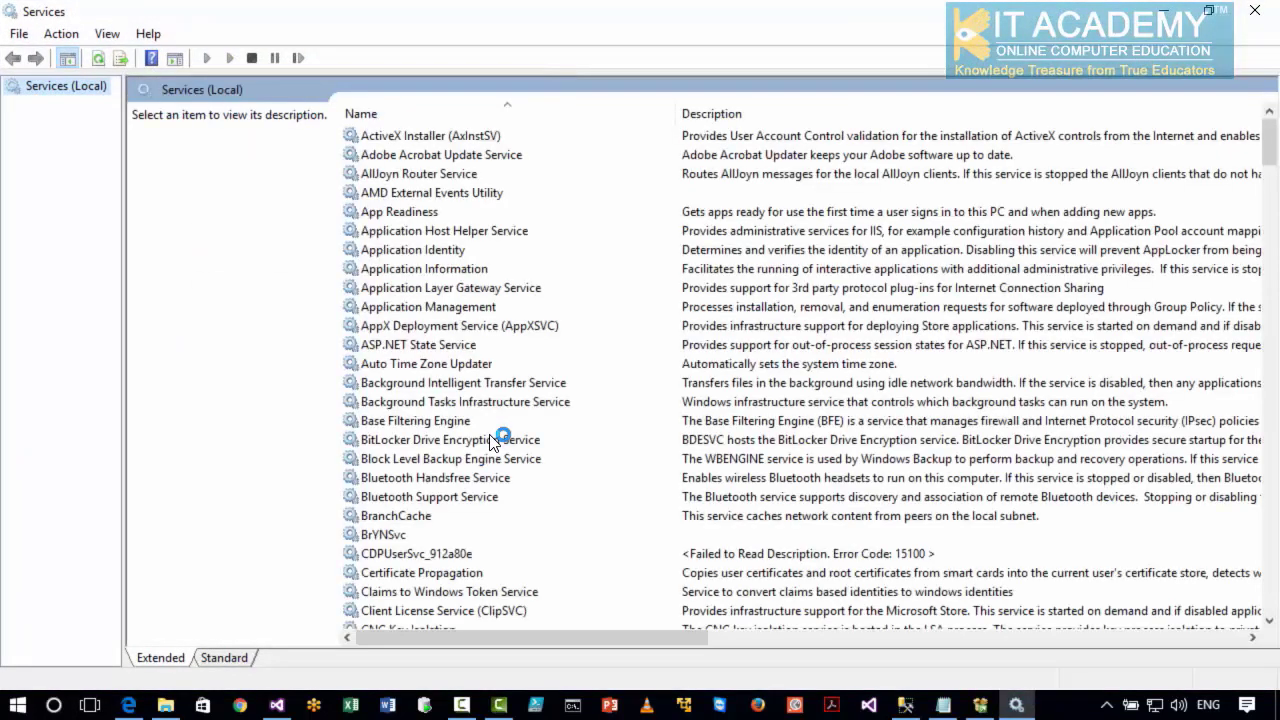
left_click(357, 401)
type("sql")
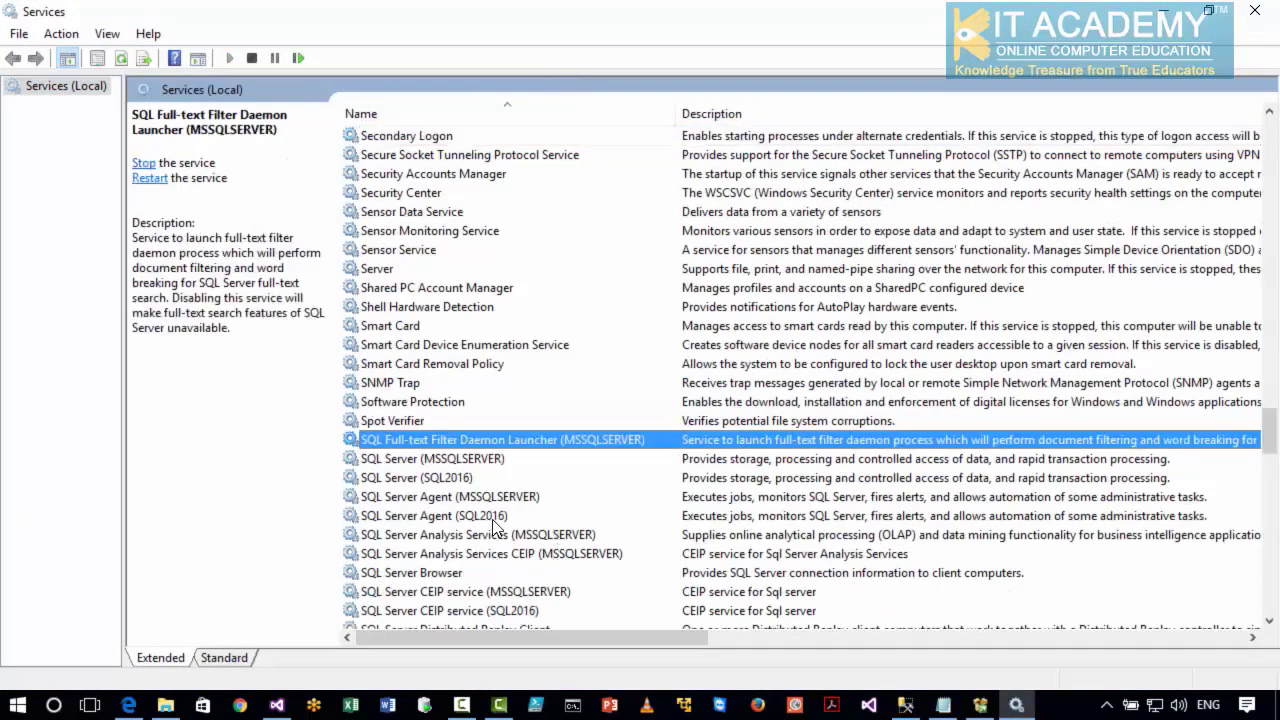
Set the startup type of the SQL Server (SQL2016) service to Manual and start the service.
left_click(488, 516)
left_click(467, 478)
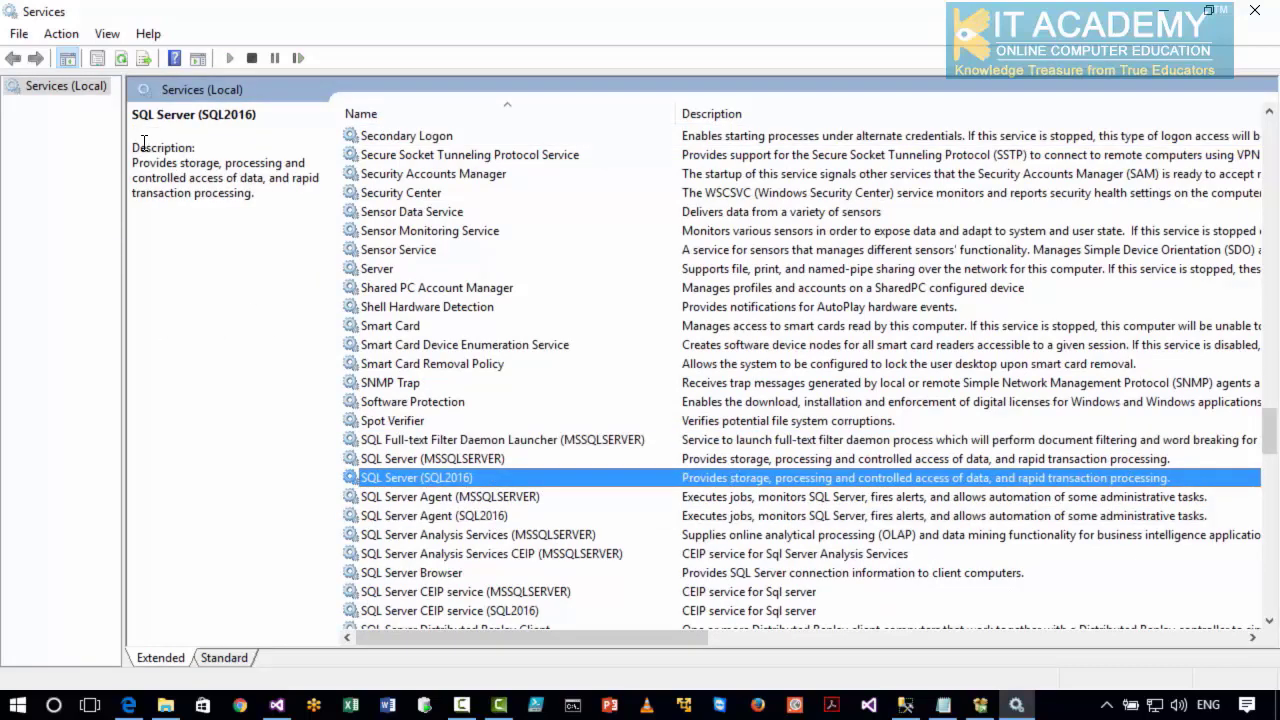
double_click(725, 479)
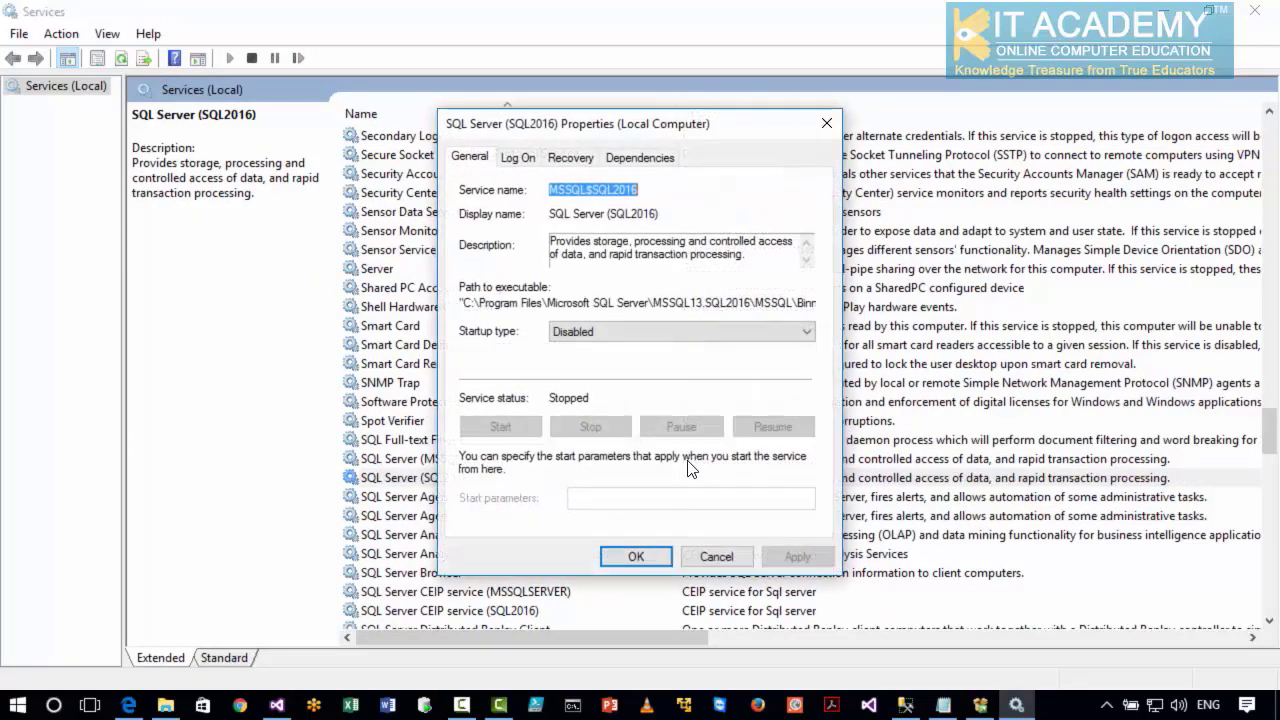
left_click(606, 332)
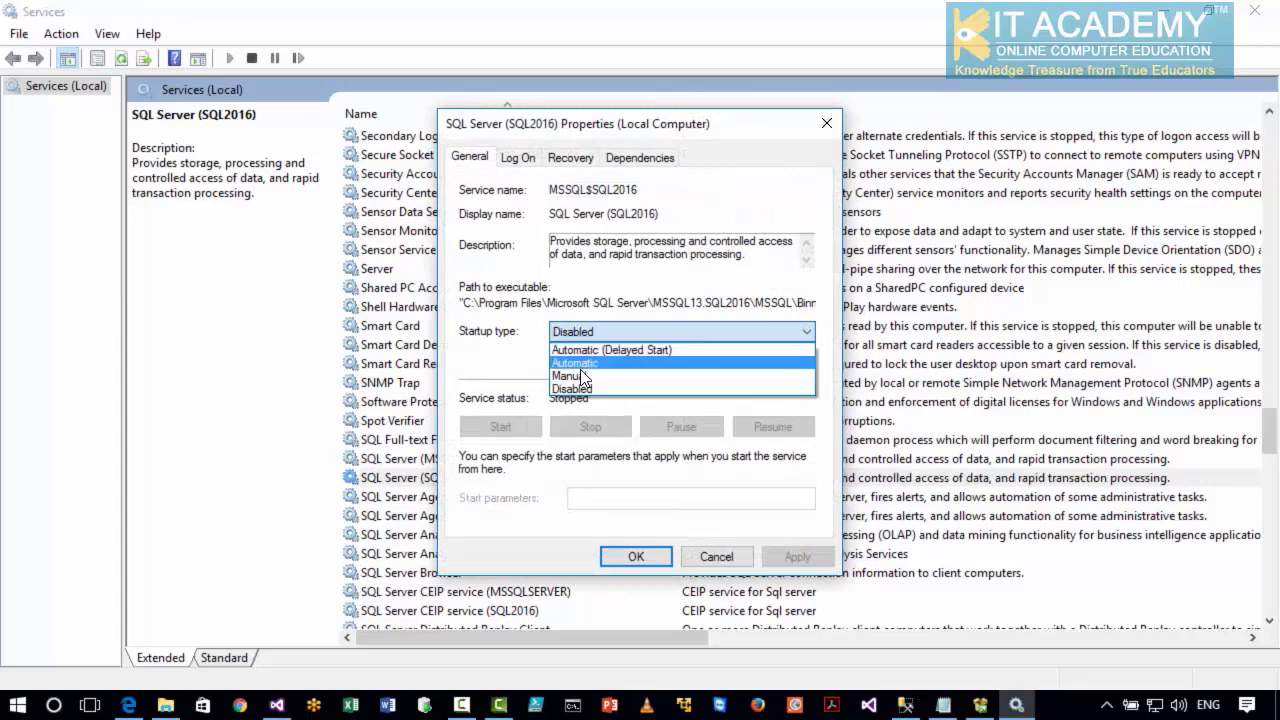
left_click(582, 377)
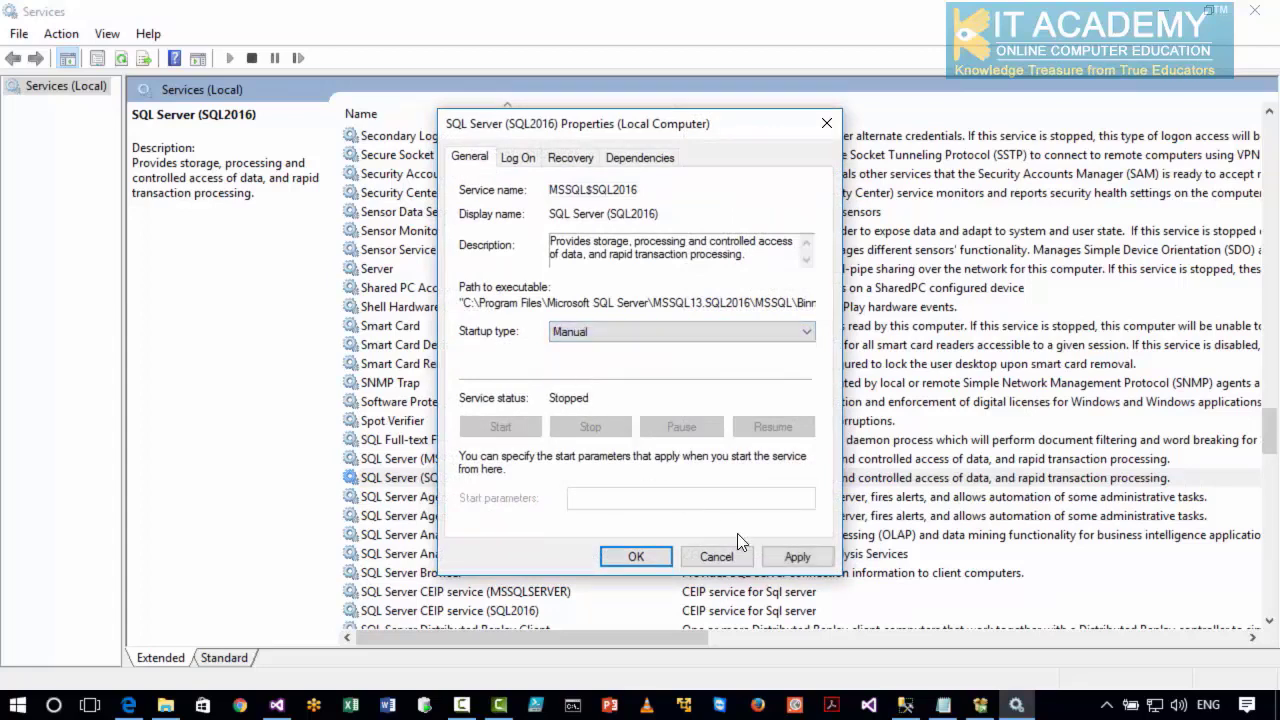
left_click(795, 555)
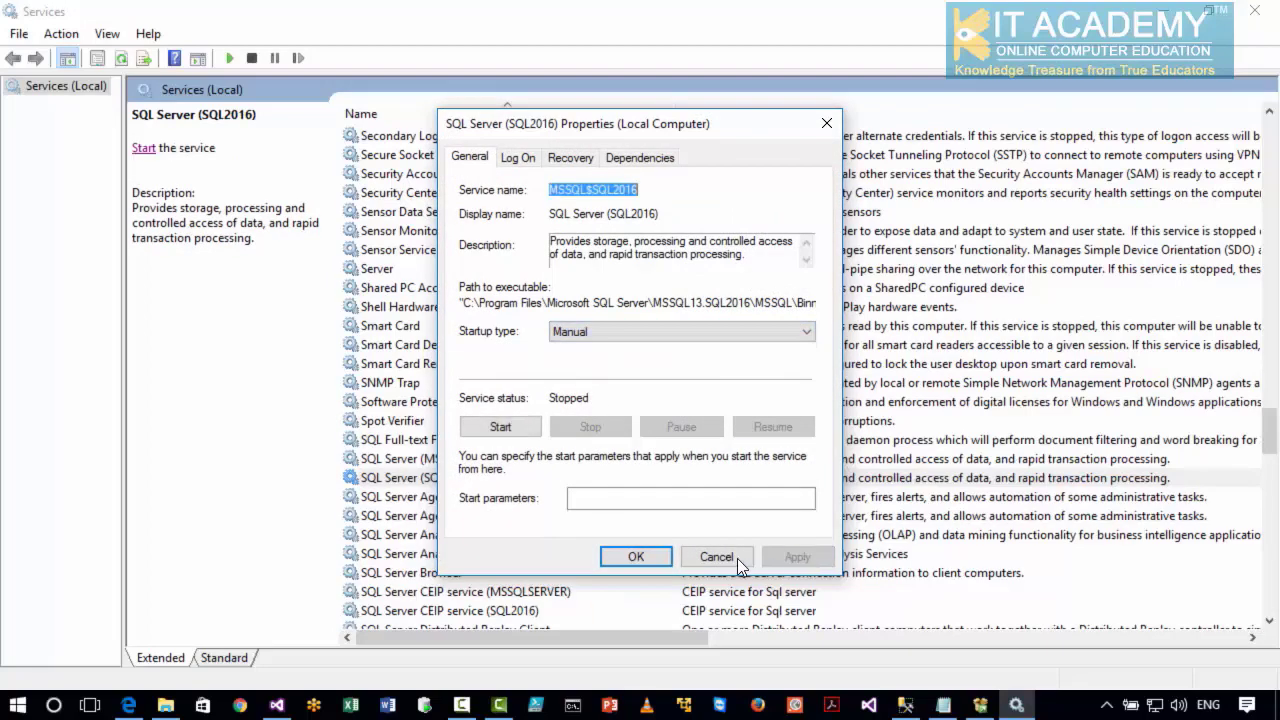
left_click(636, 557)
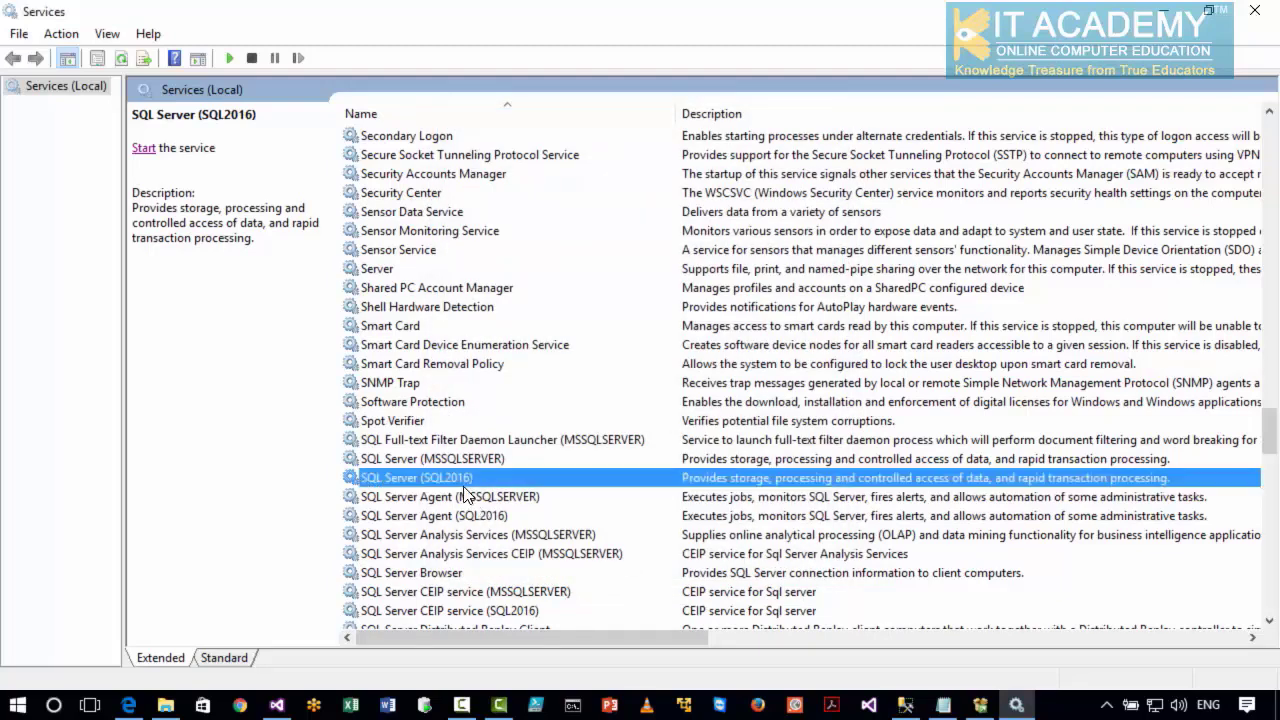
left_click(143, 150)
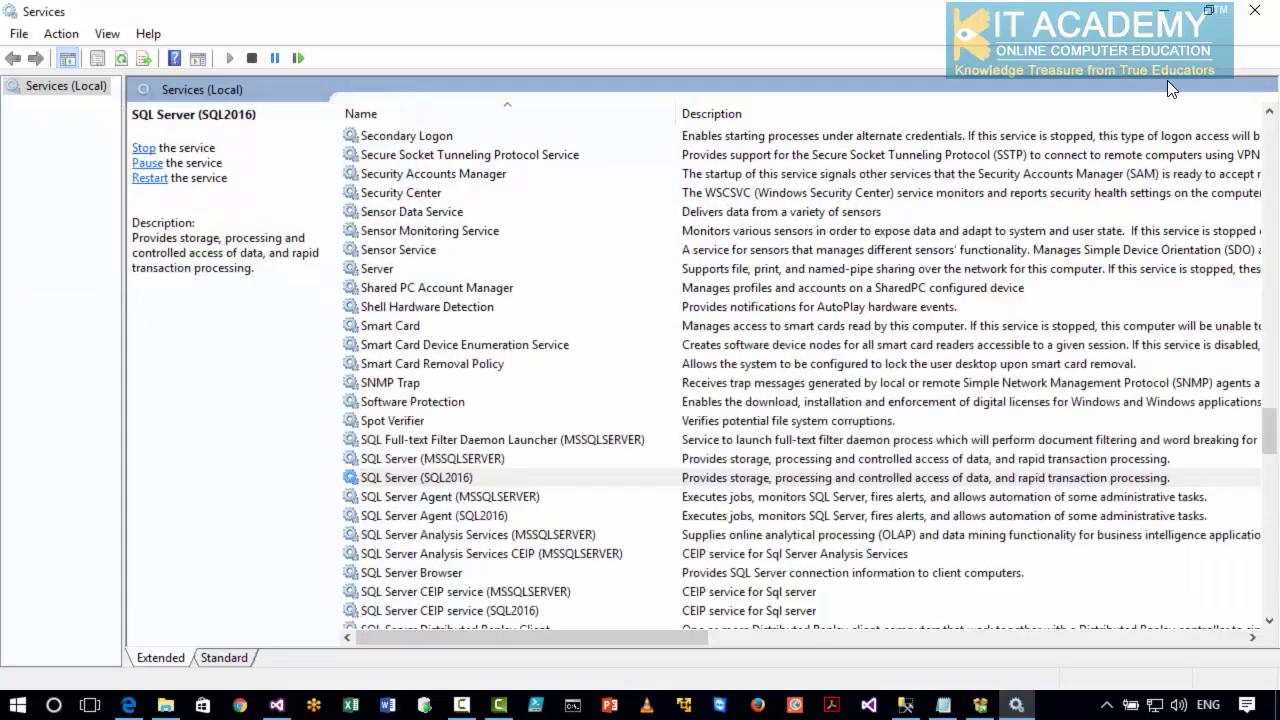
Minimize the Services console, connect Management Studio to .\sql2016, and expand that instance's Databases folder.
left_click(1164, 15)
left_click(577, 378)
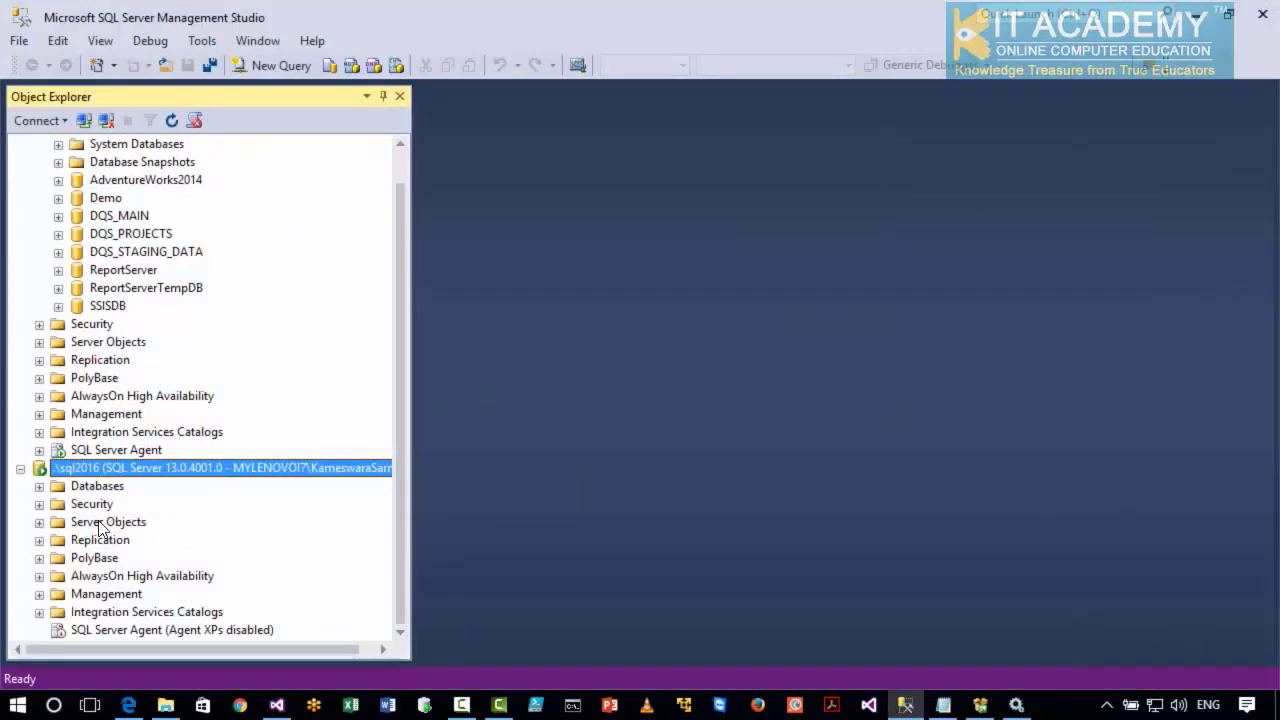
left_click(39, 486)
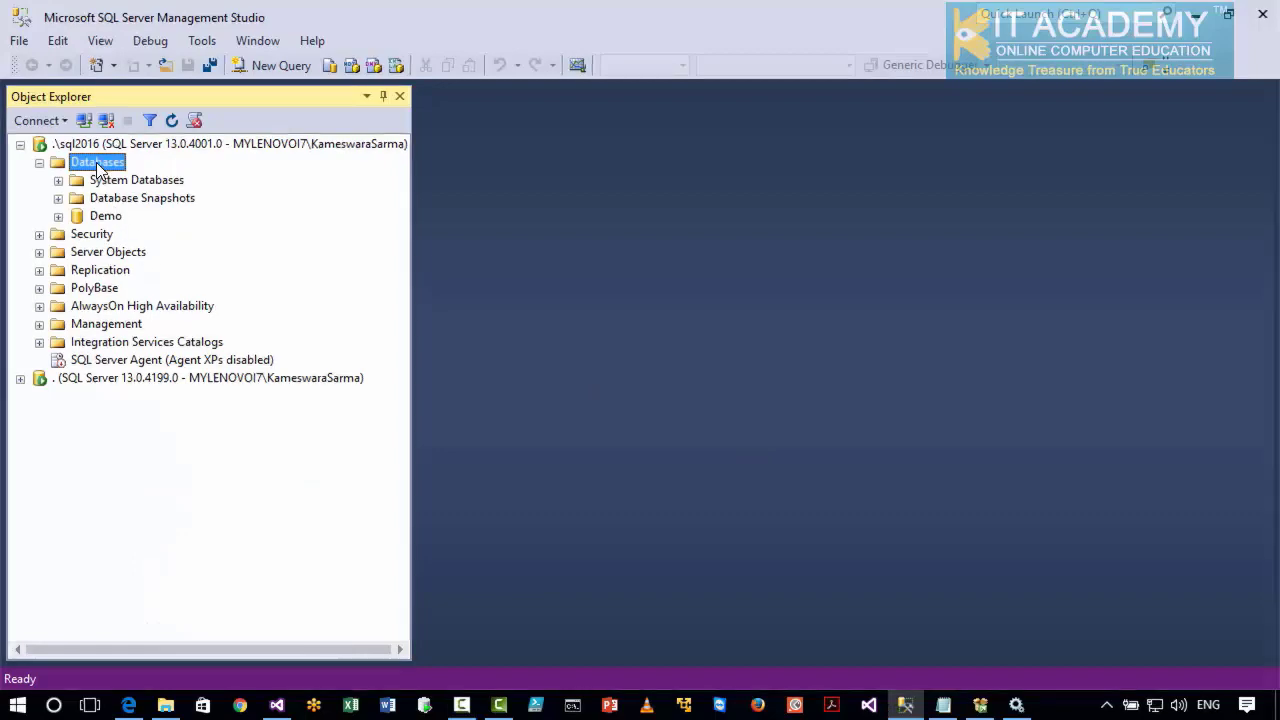
Start restoring a database on the .\sql2016 instance with Device as the source and open the backup device selection.
right_click(97, 164)
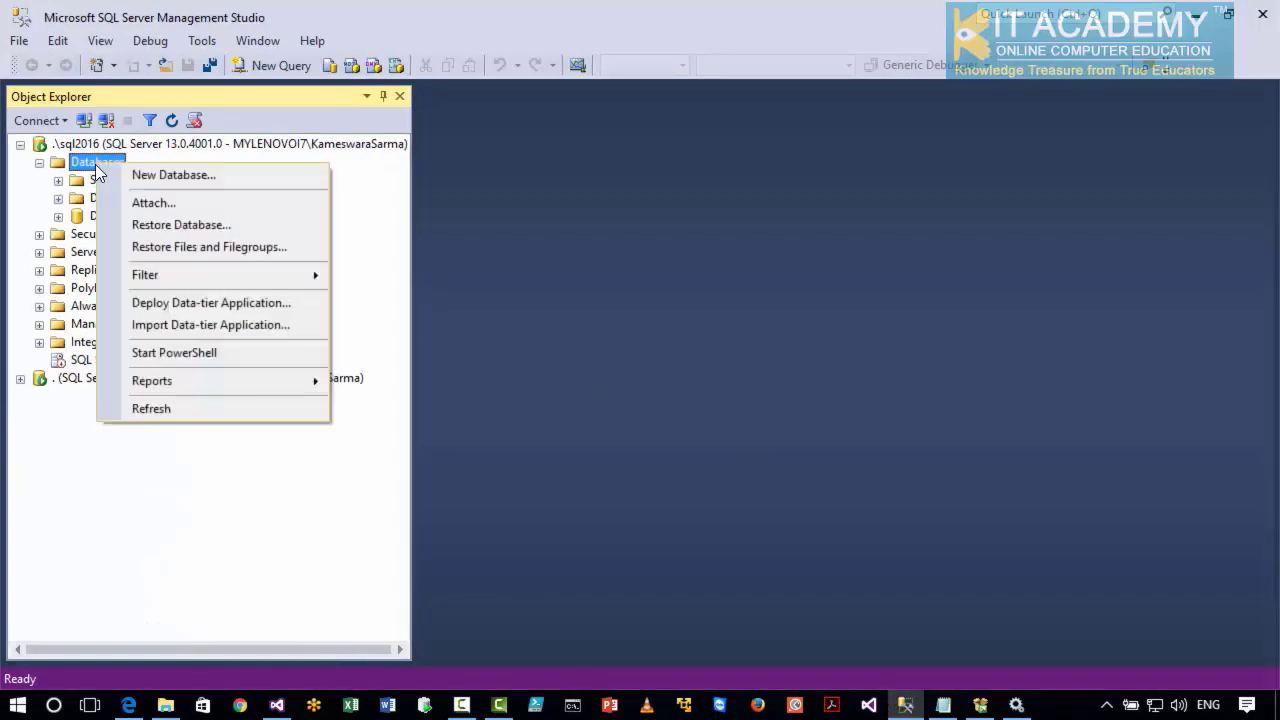
left_click(127, 222)
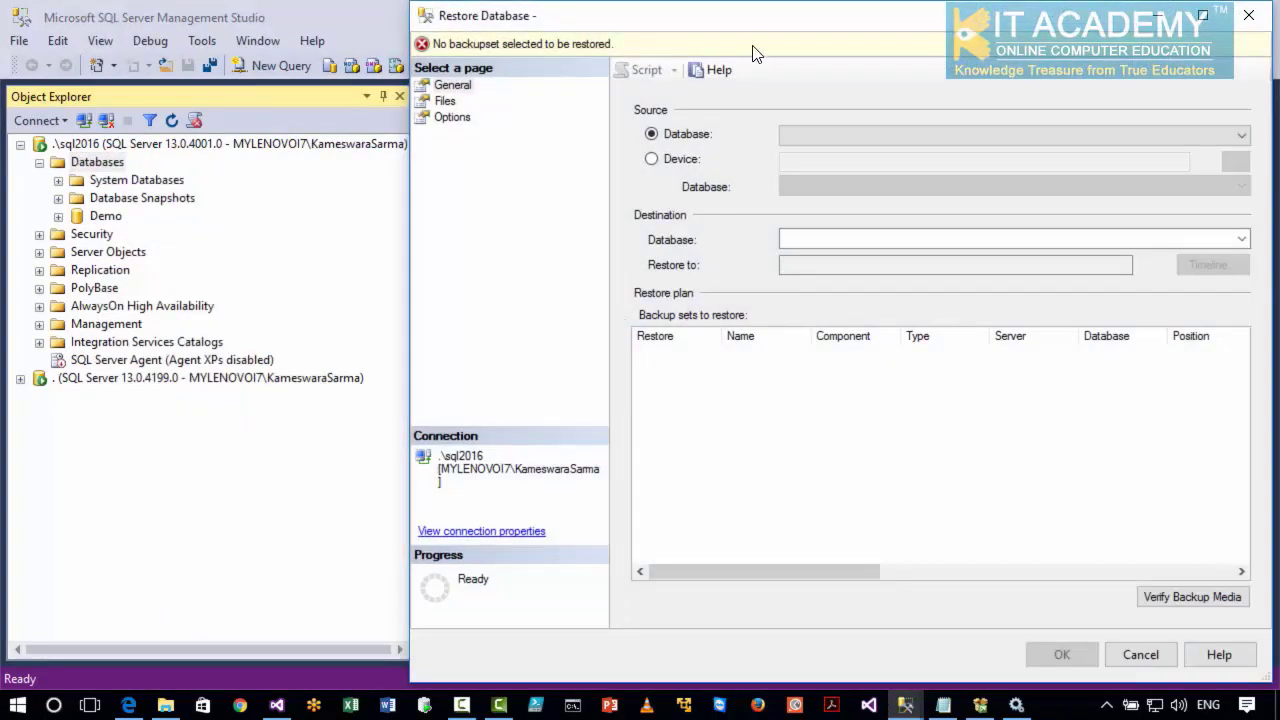
left_click_drag(750, 48, 398, 56)
left_click(360, 188)
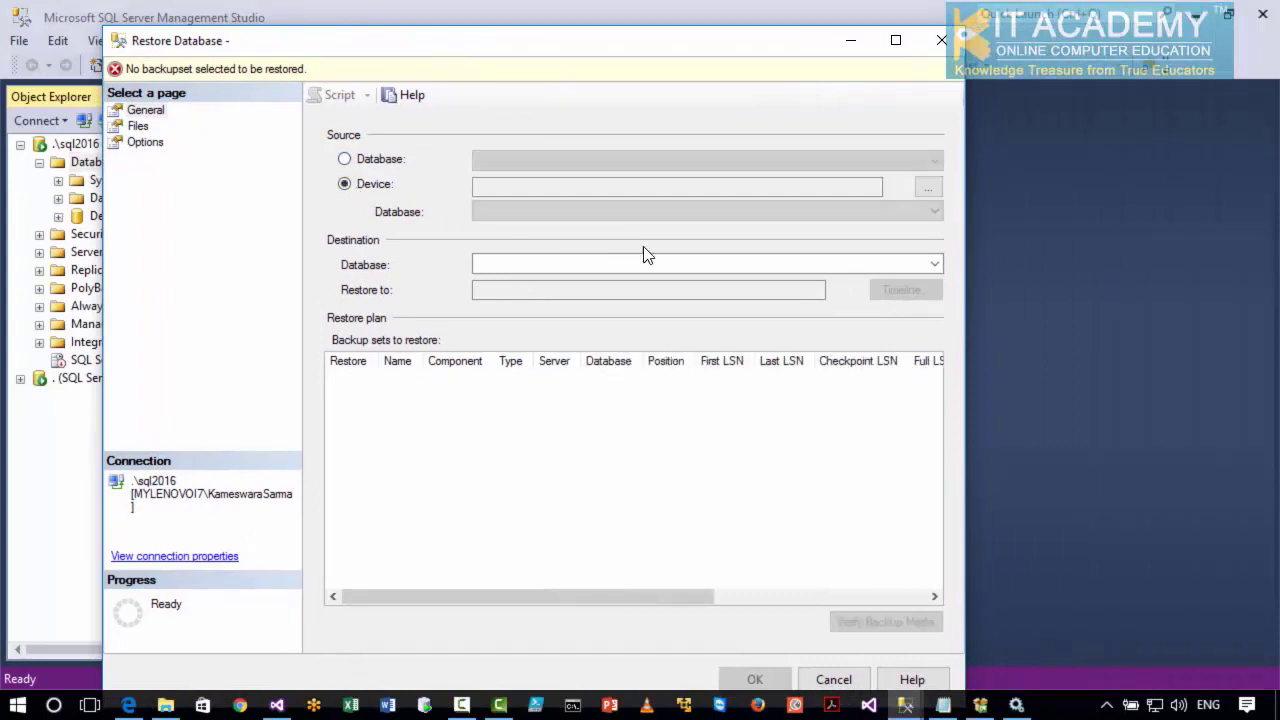
left_click(928, 188)
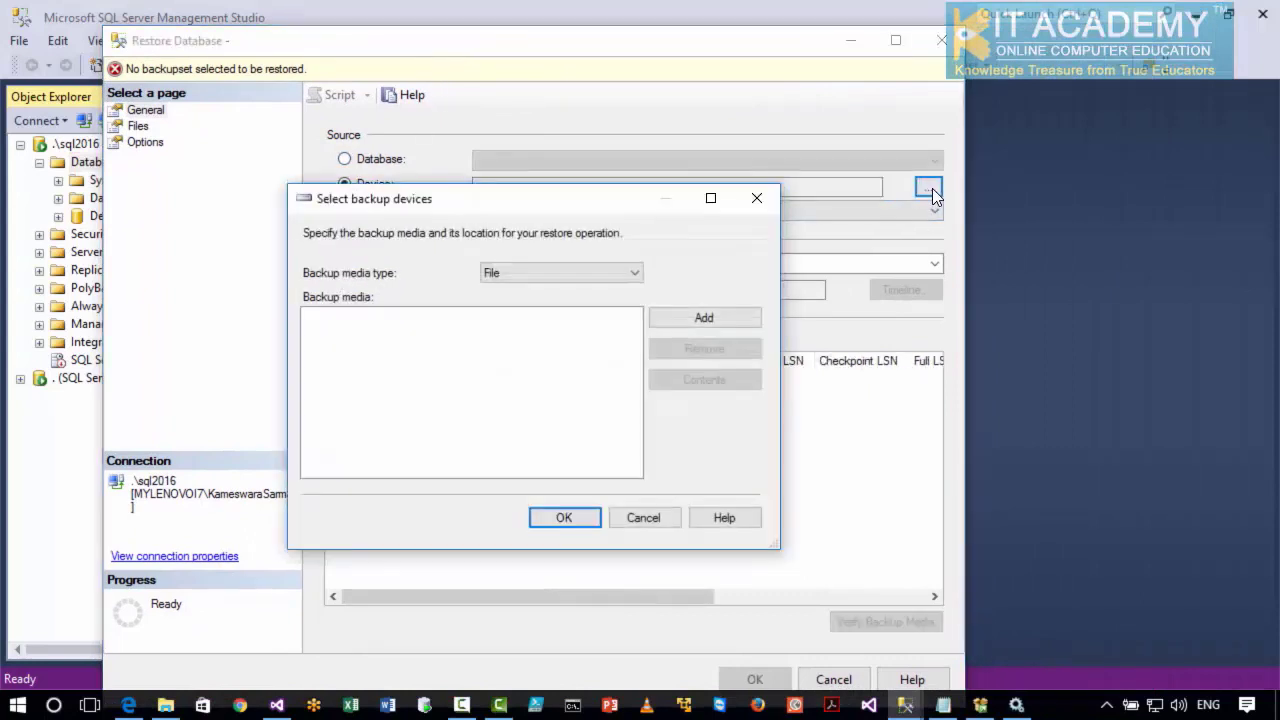
Add H:\Sample Databases\AdventureWorks2014.bak as the backup media and accept it as the restore source.
left_click(686, 317)
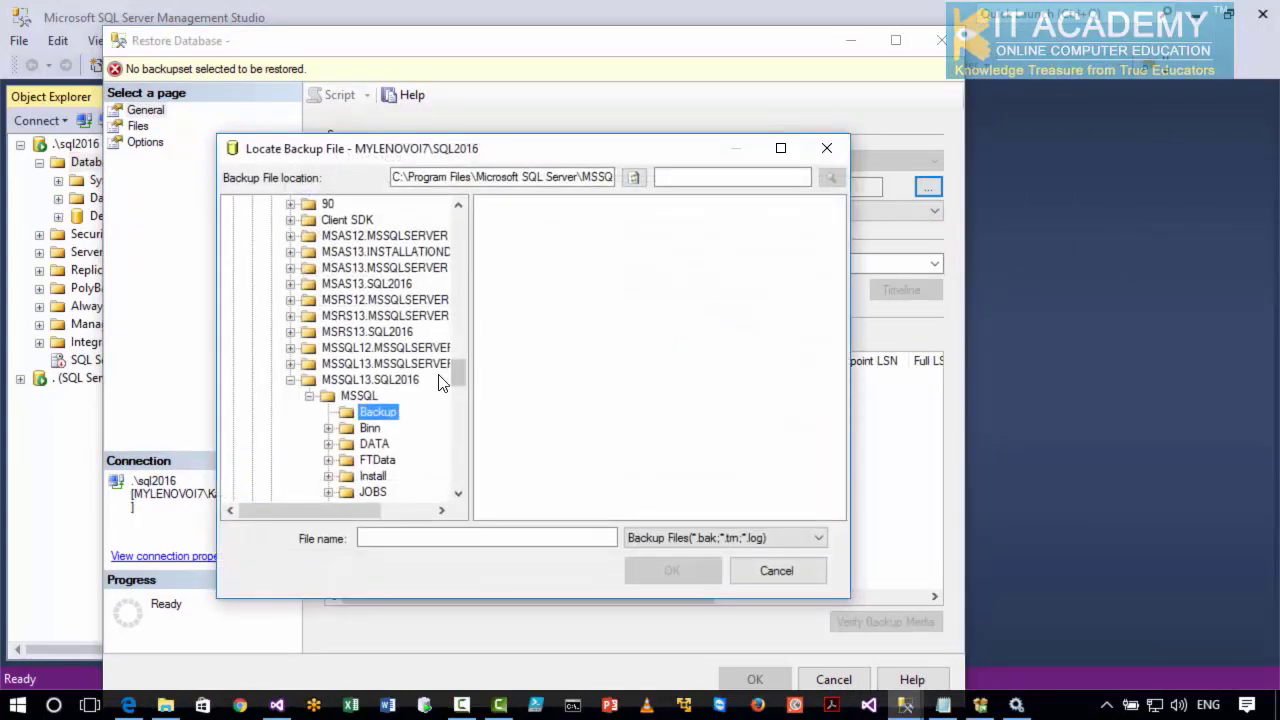
double_click(308, 384)
left_click_drag(456, 381, 452, 490)
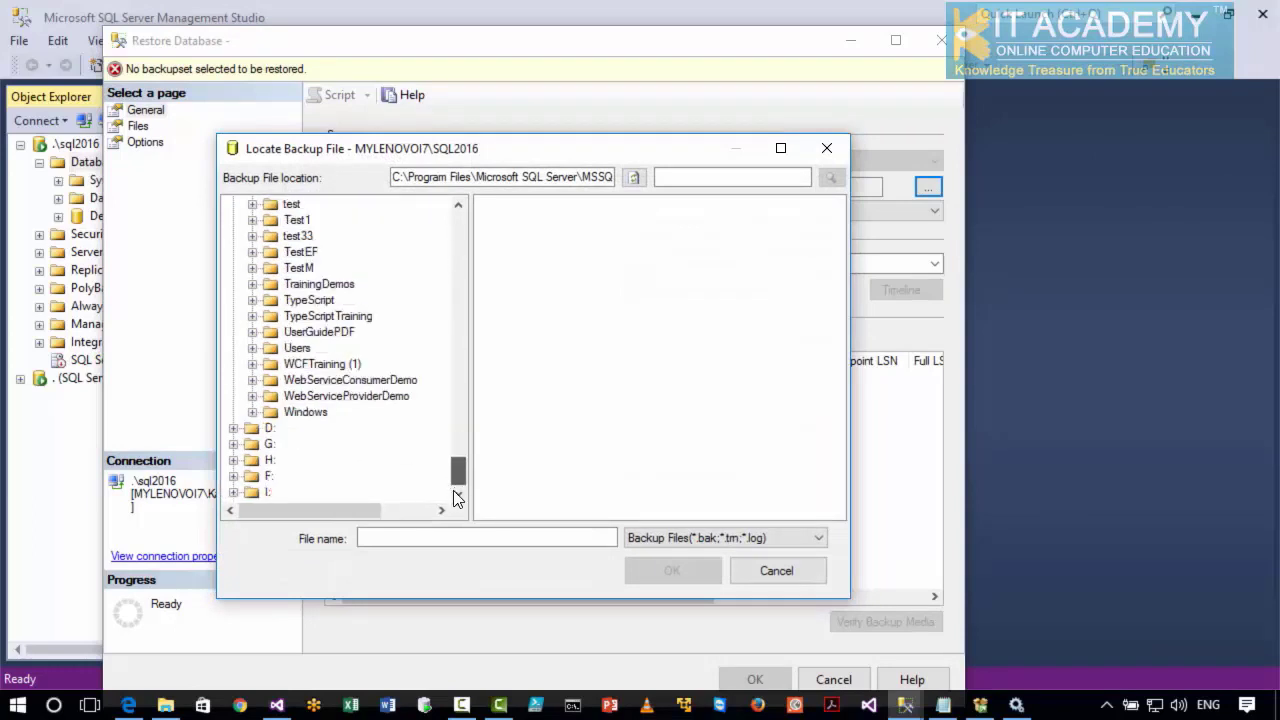
left_click(234, 460)
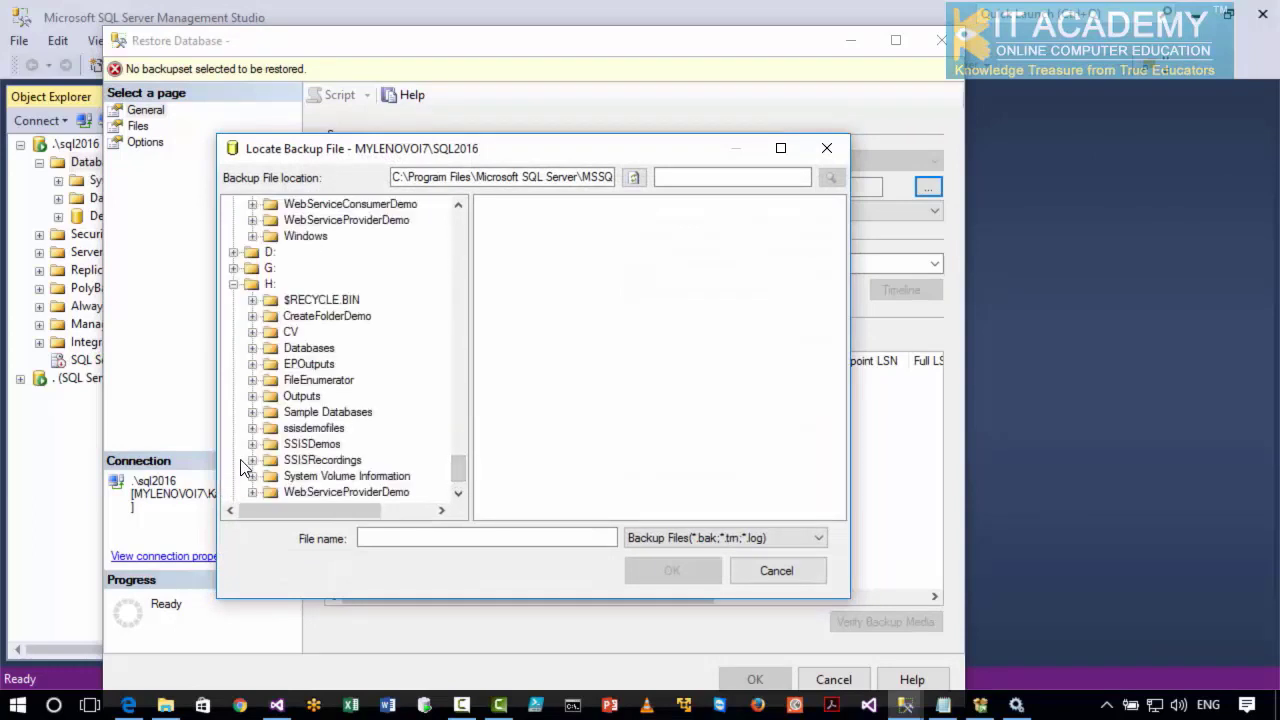
left_click(318, 414)
left_click(551, 206)
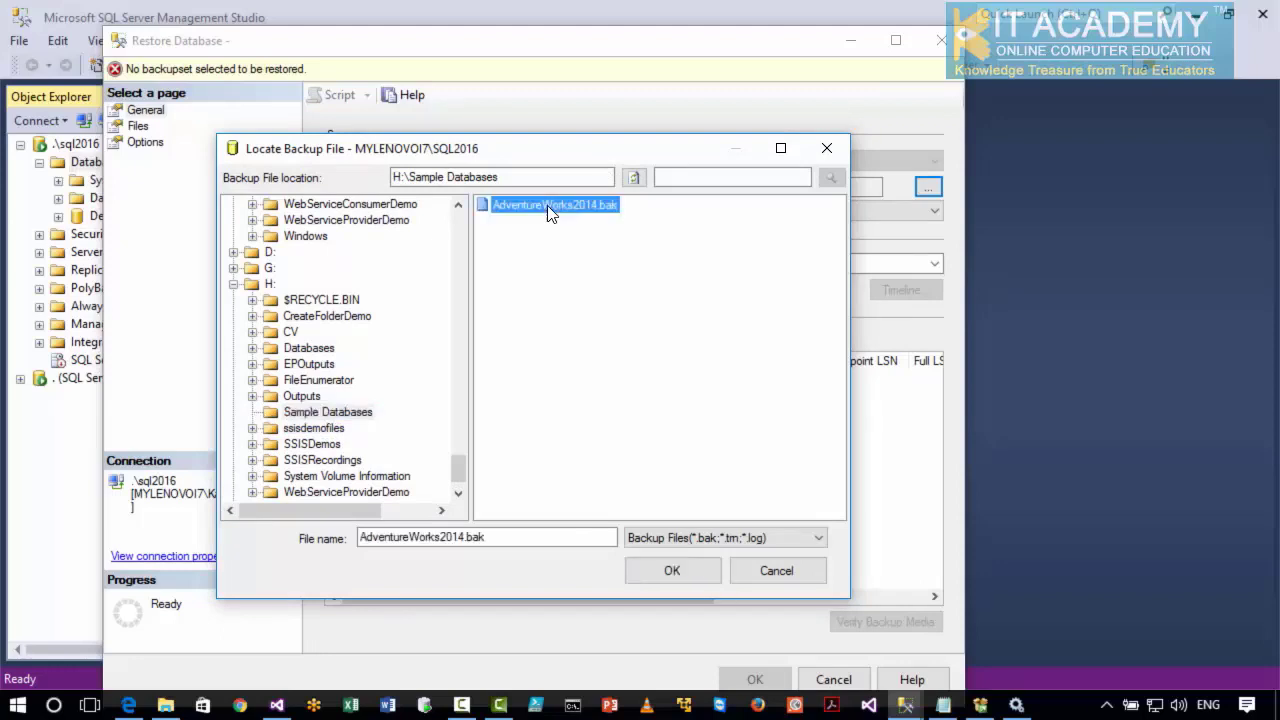
left_click(671, 570)
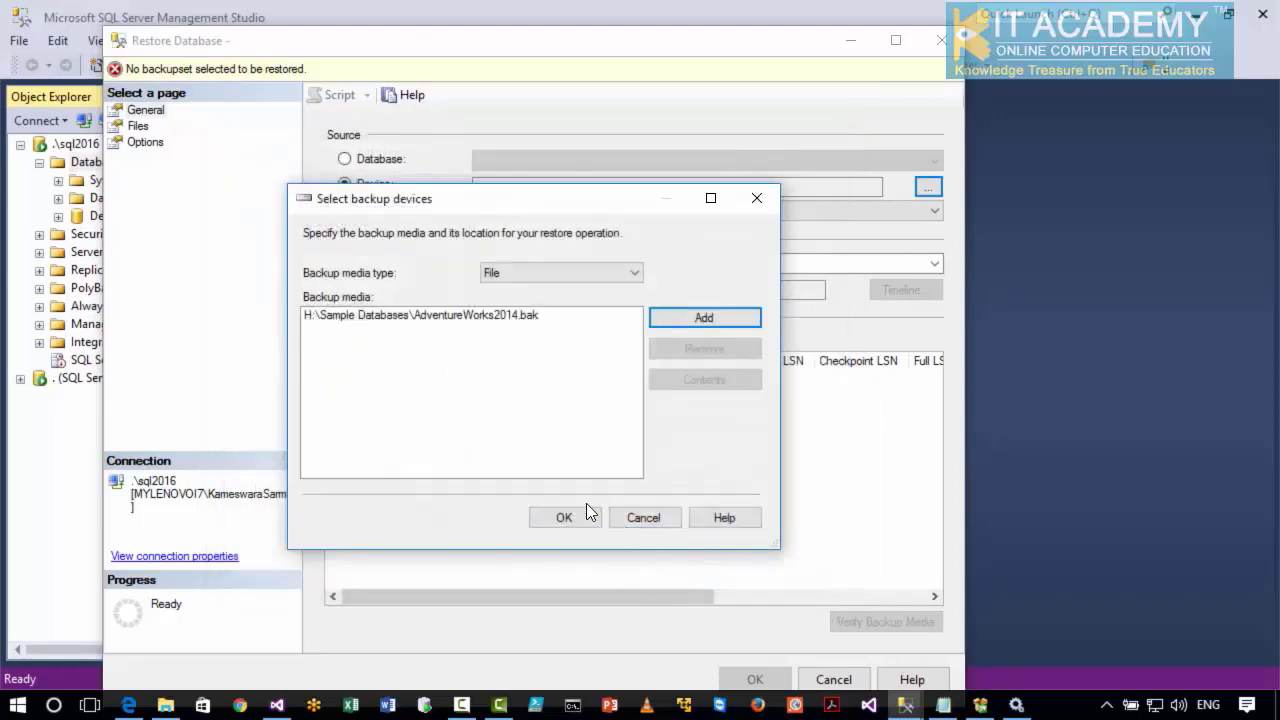
left_click(515, 316)
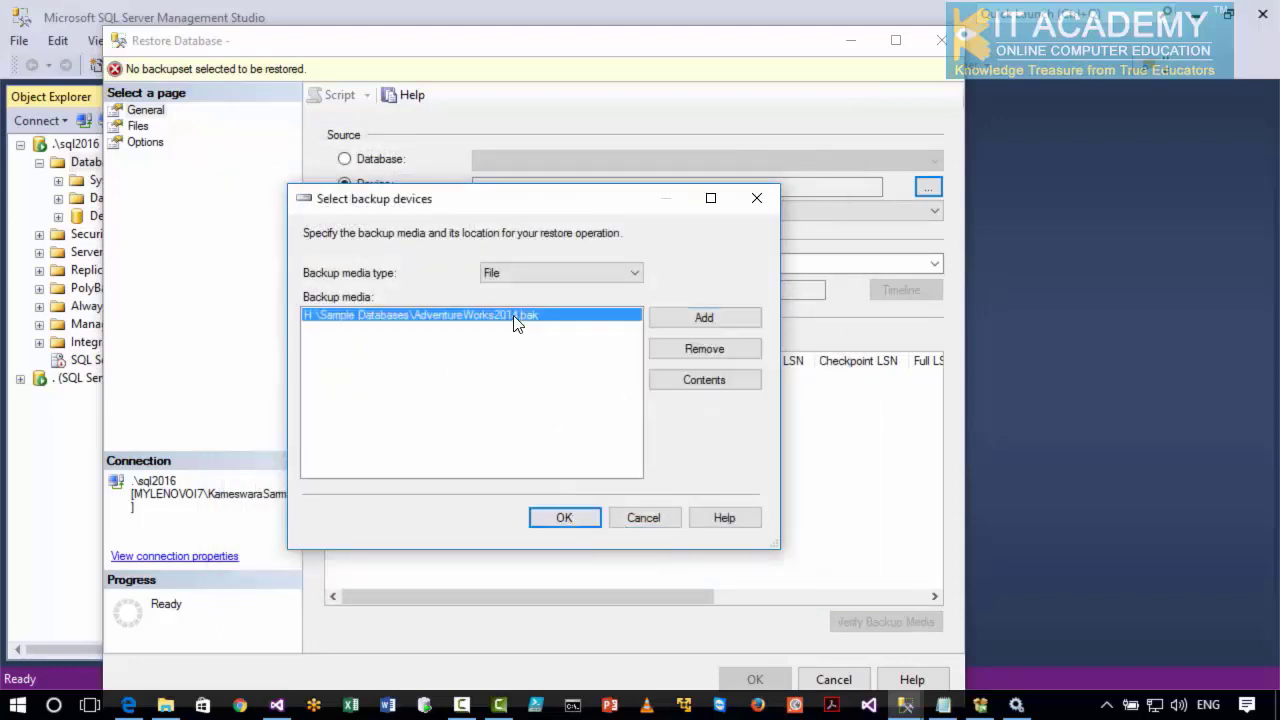
left_click(563, 519)
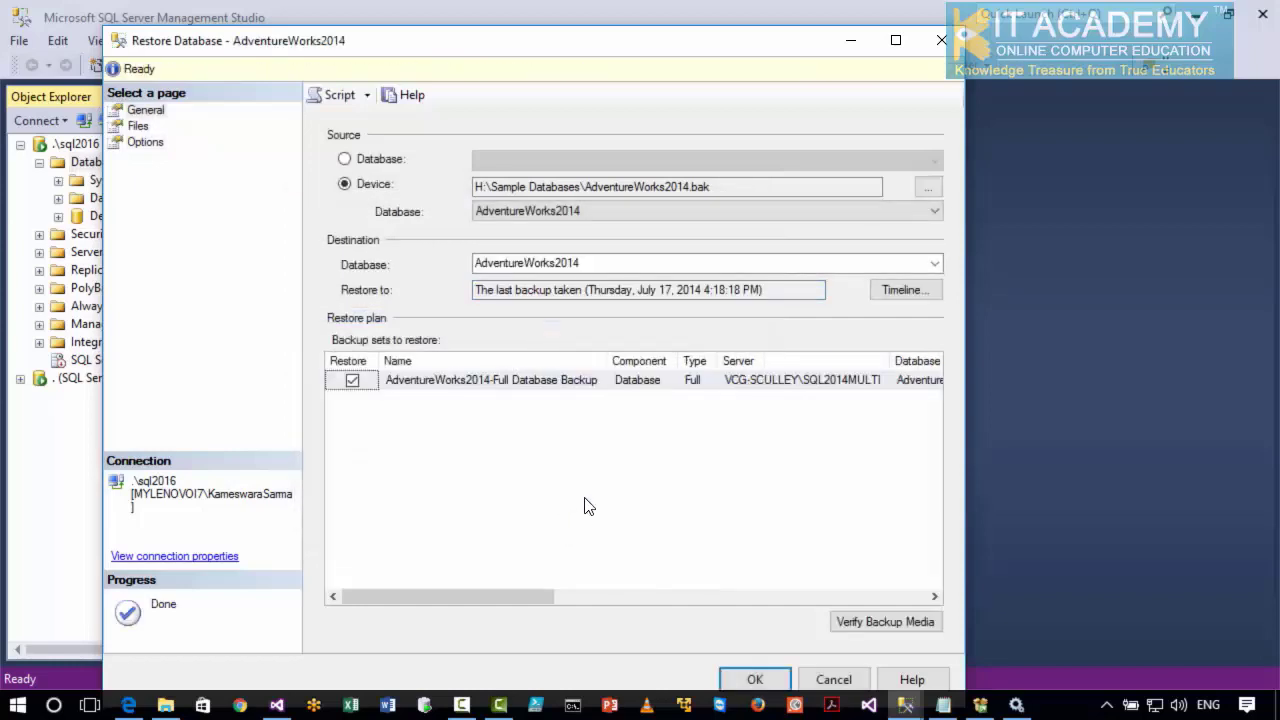
Maximize the restore window, run the AdventureWorks2014 restore, and dismiss the completion message.
left_click(896, 40)
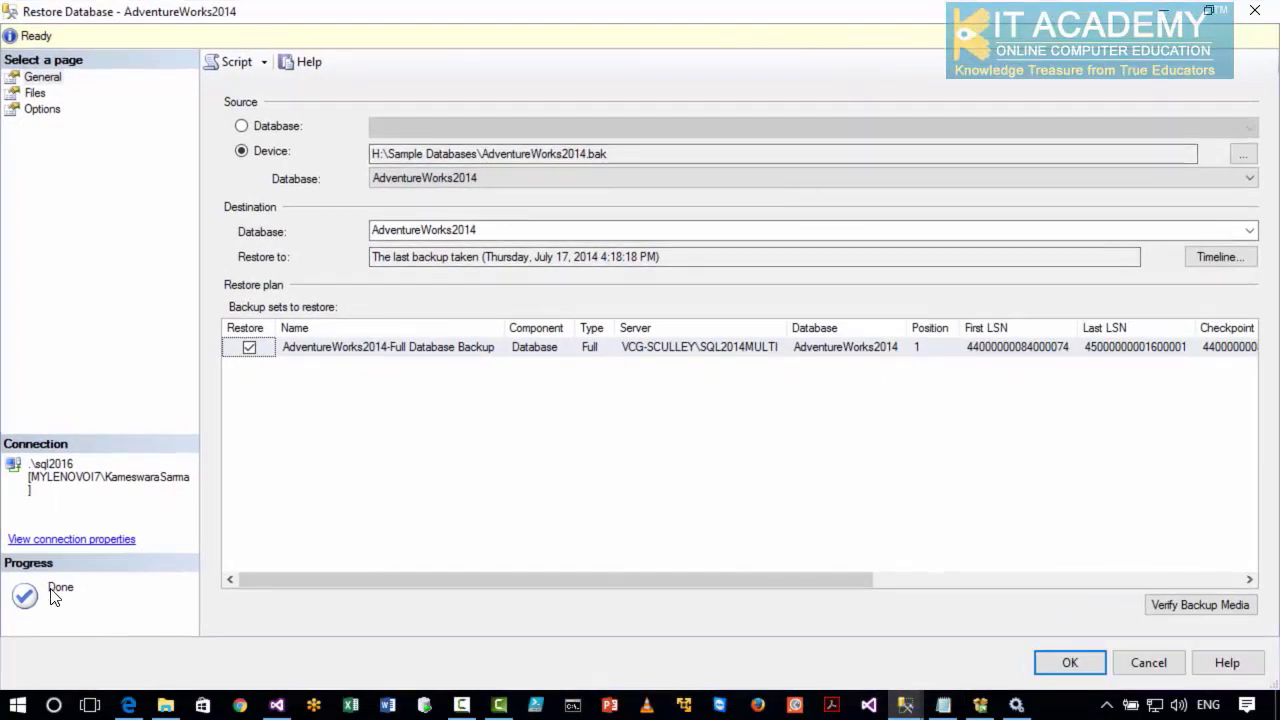
left_click(1062, 665)
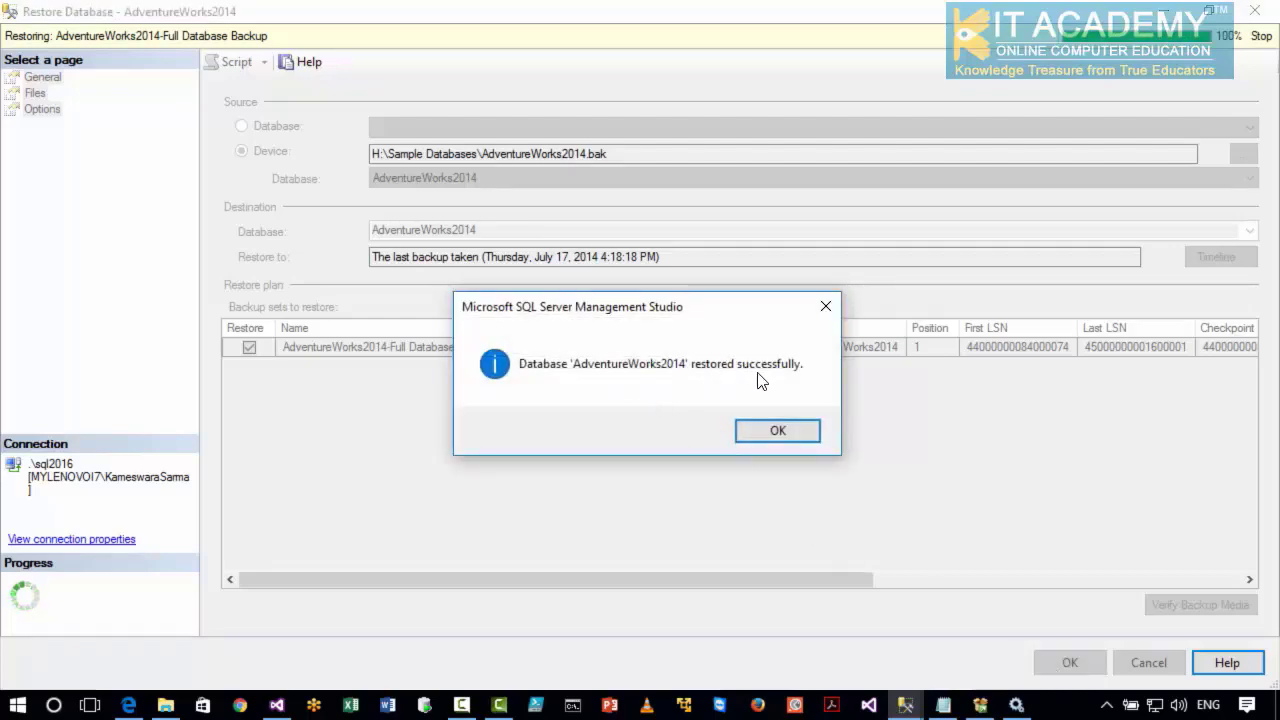
left_click(766, 430)
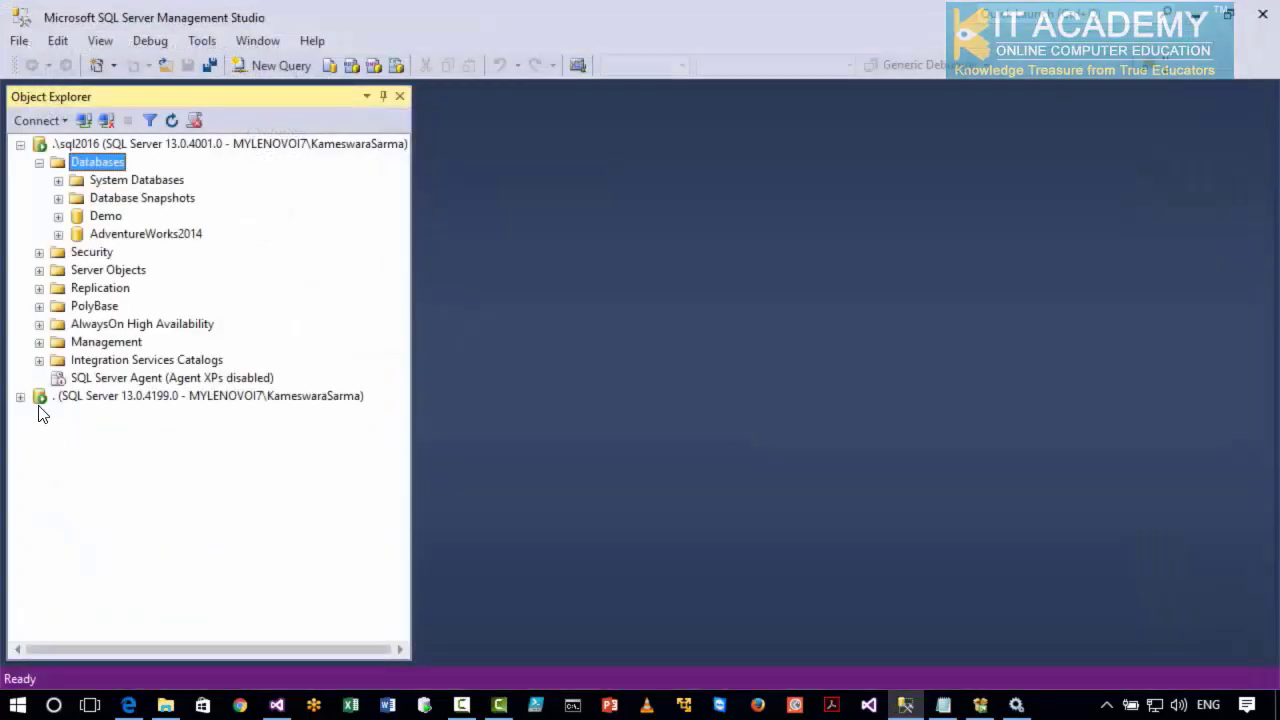
Expand the AdventureWorks2014 database and its Tables folder to review the tables it contains.
left_click(116, 234)
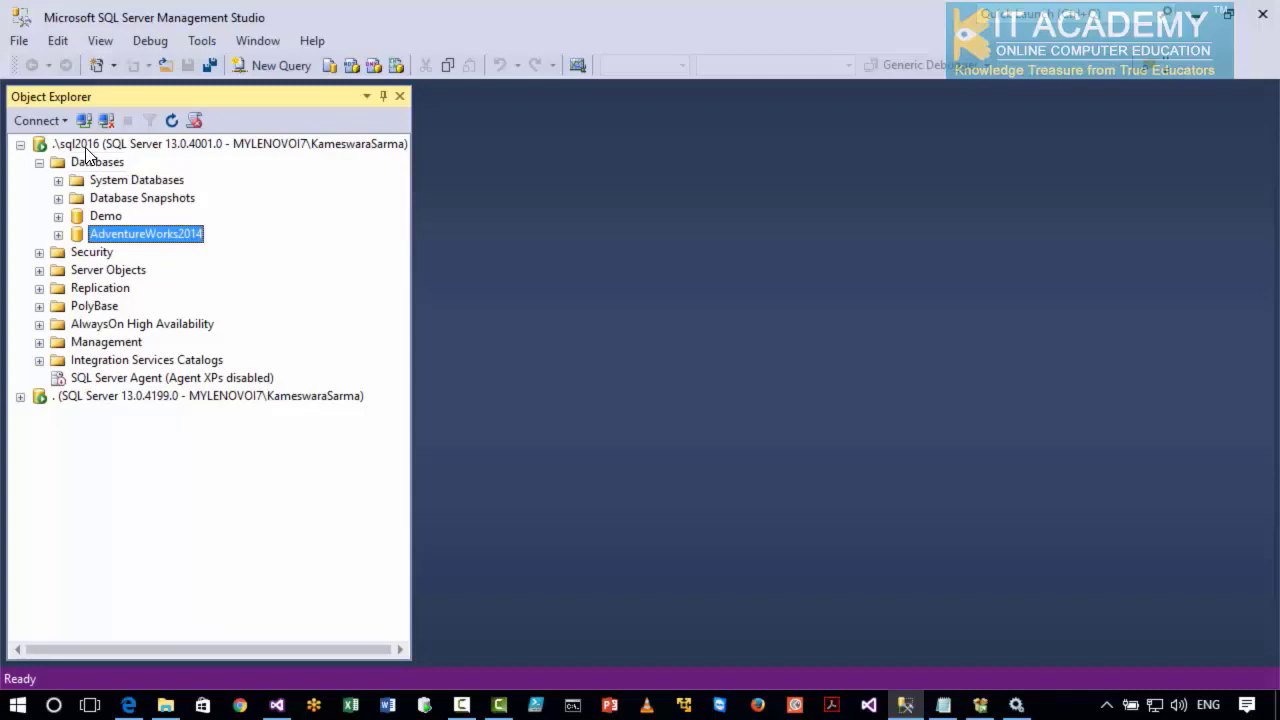
left_click(58, 234)
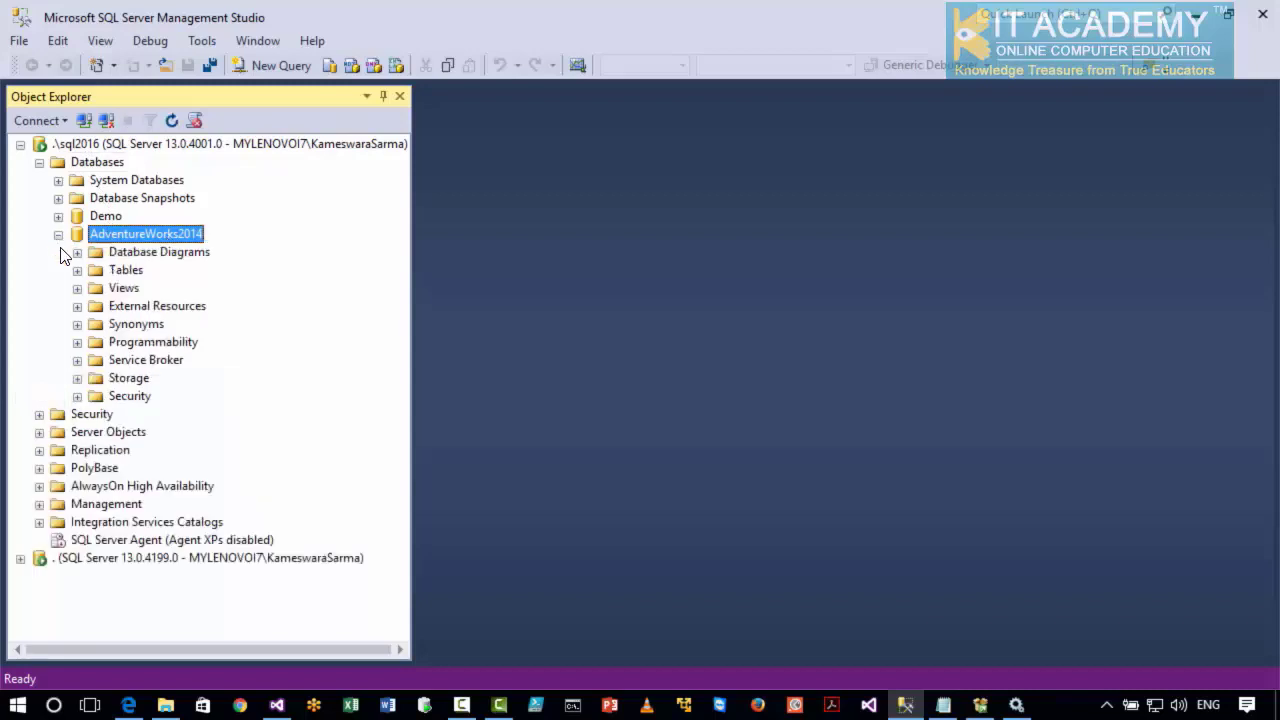
left_click(77, 270)
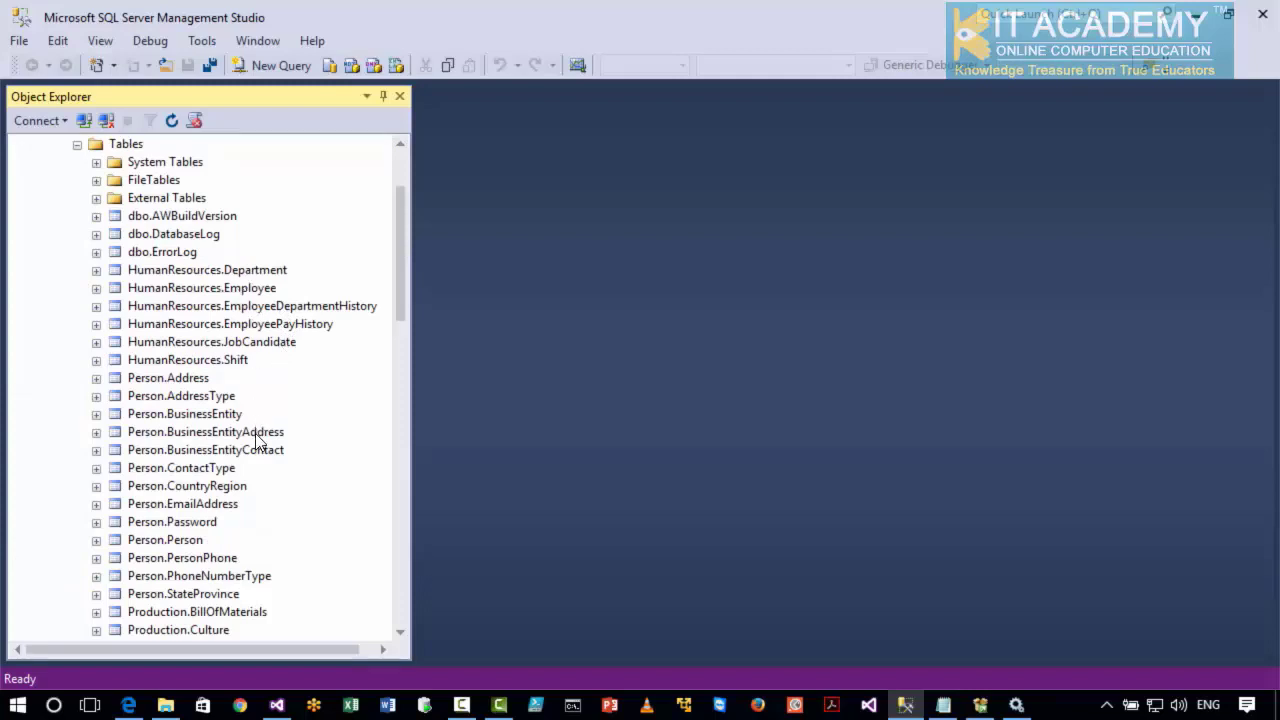
left_click_drag(398, 271, 398, 233)
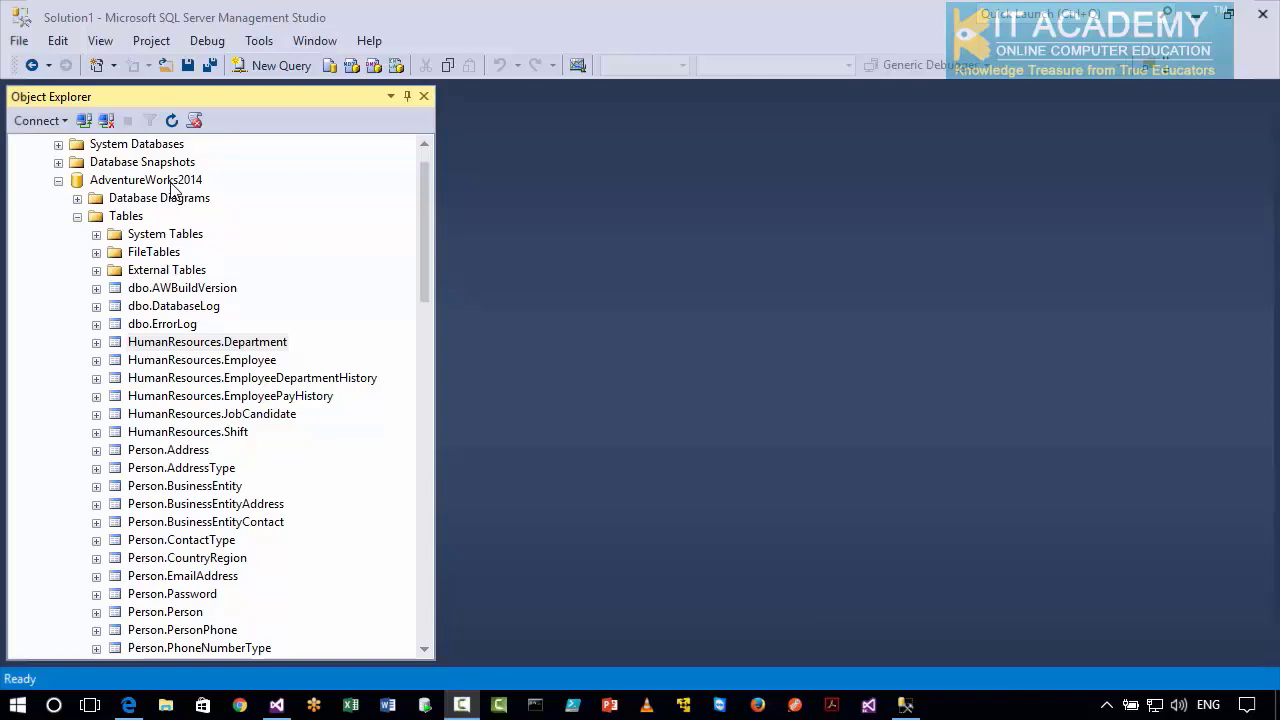
Open the top 200 rows of the HumanResources.Department table for editing to view its data.
left_click(270, 345)
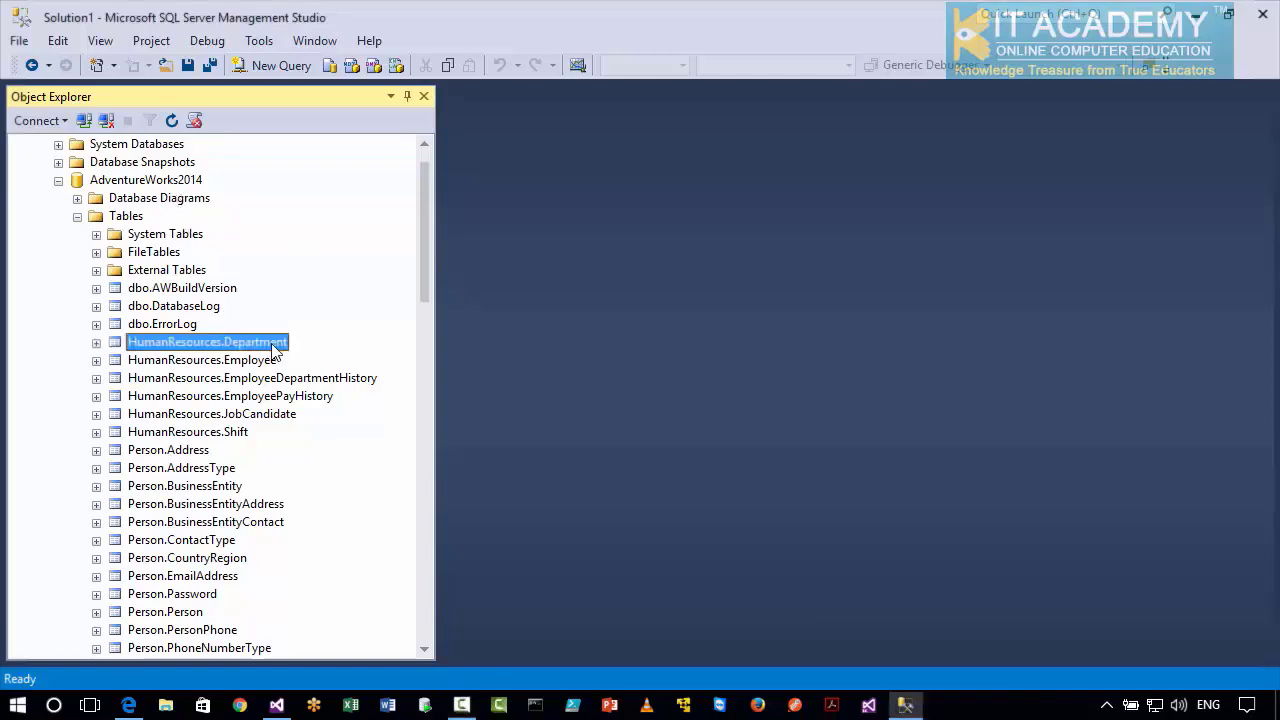
key("F2")
right_click(272, 350)
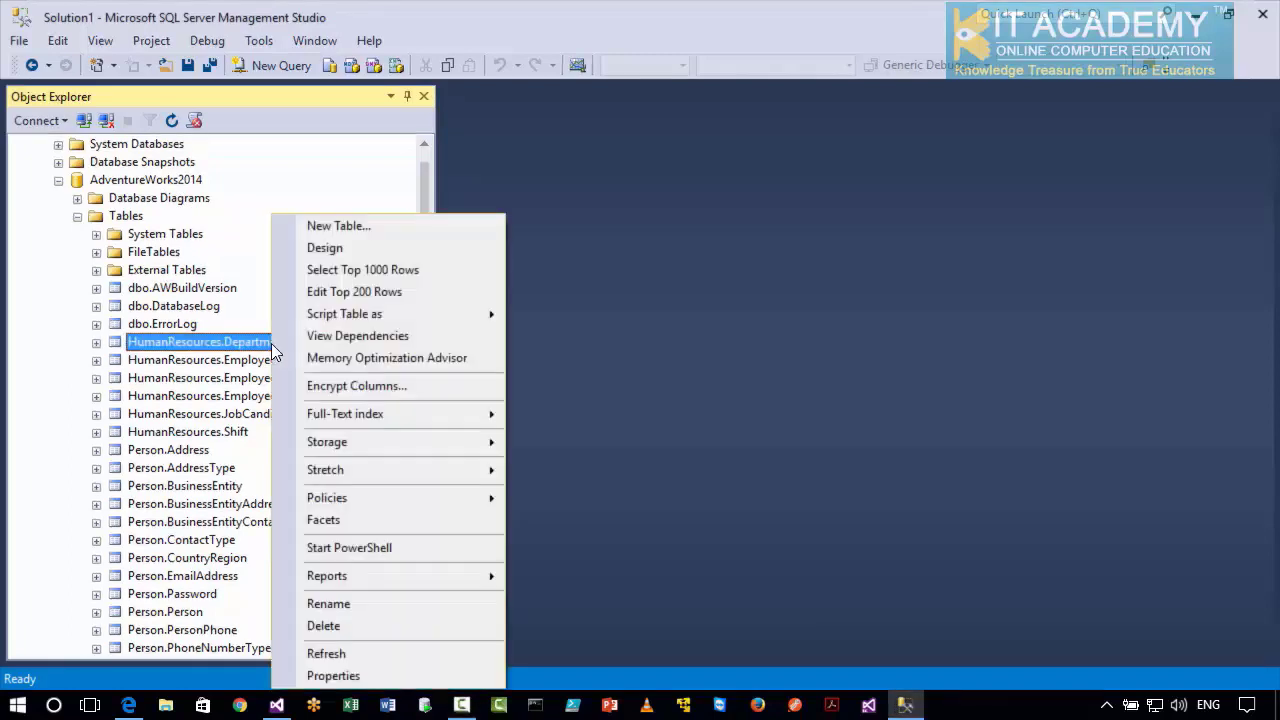
left_click(334, 293)
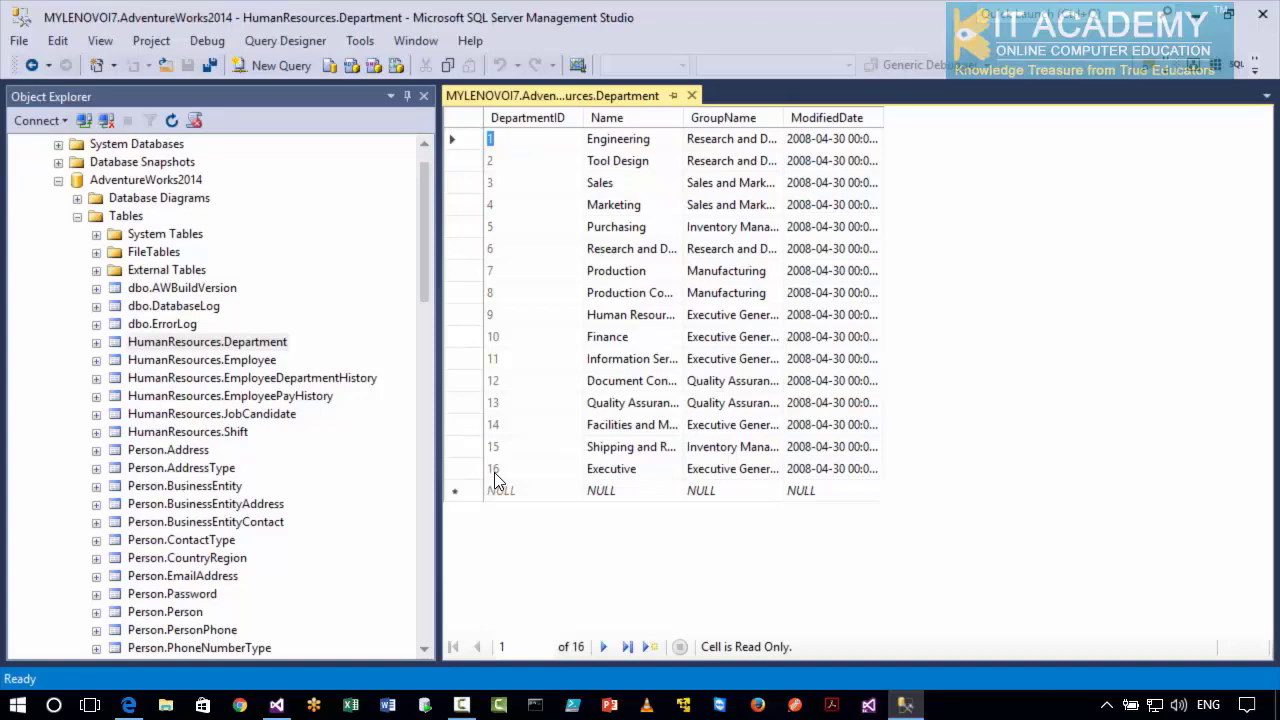
Launch SQL Server 2016 Import and Export Data (64-bit) from the Microsoft SQL Server 2016 programs and continue past the welcome page.
left_click(18, 707)
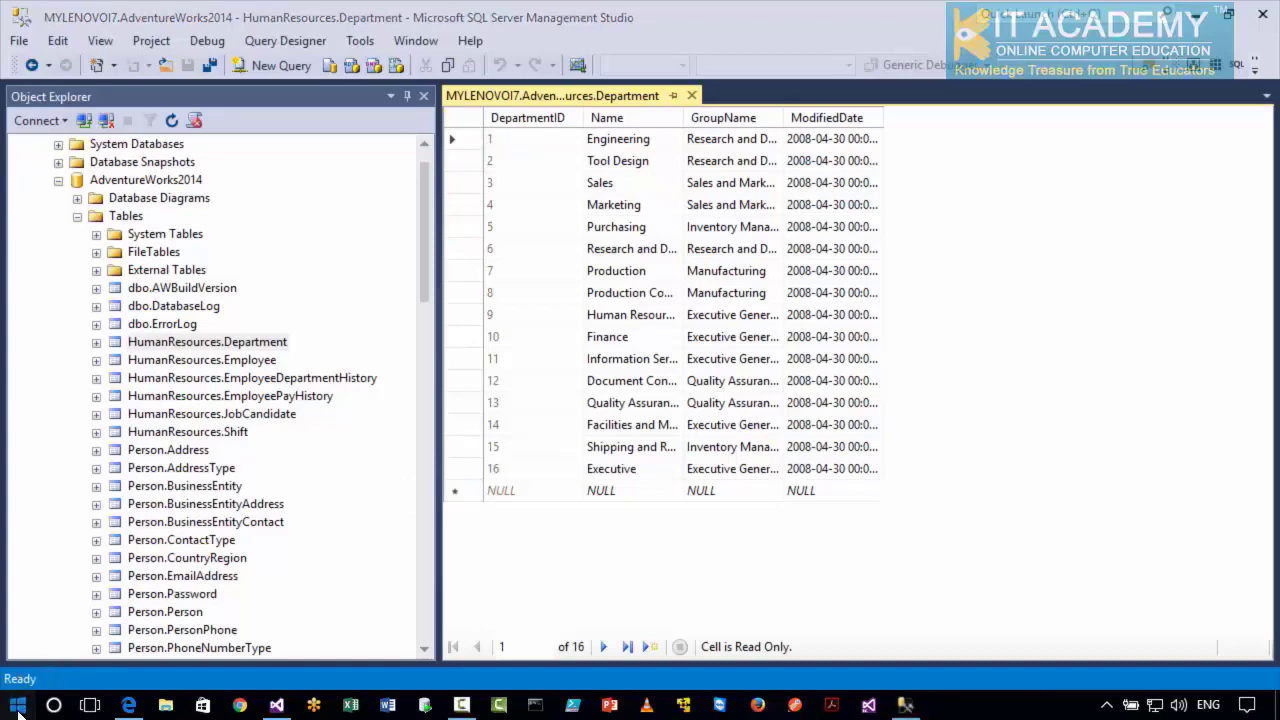
left_click_drag(300, 170, 297, 420)
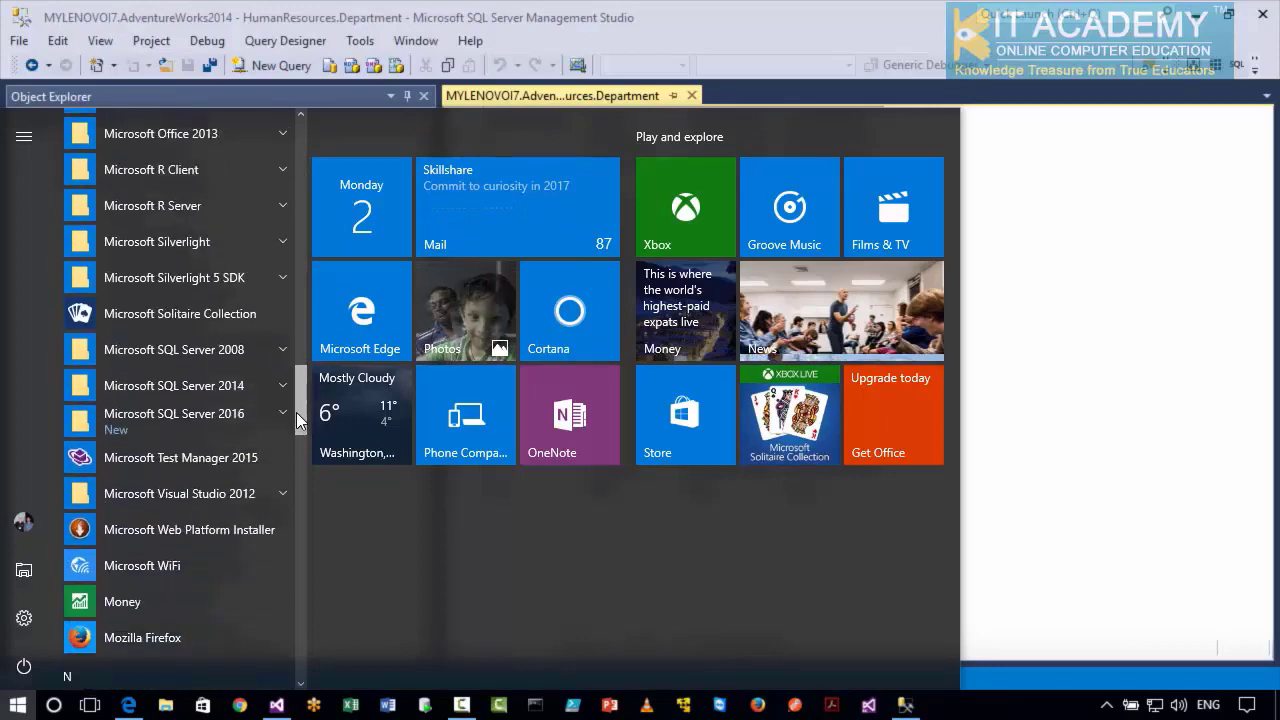
left_click(283, 414)
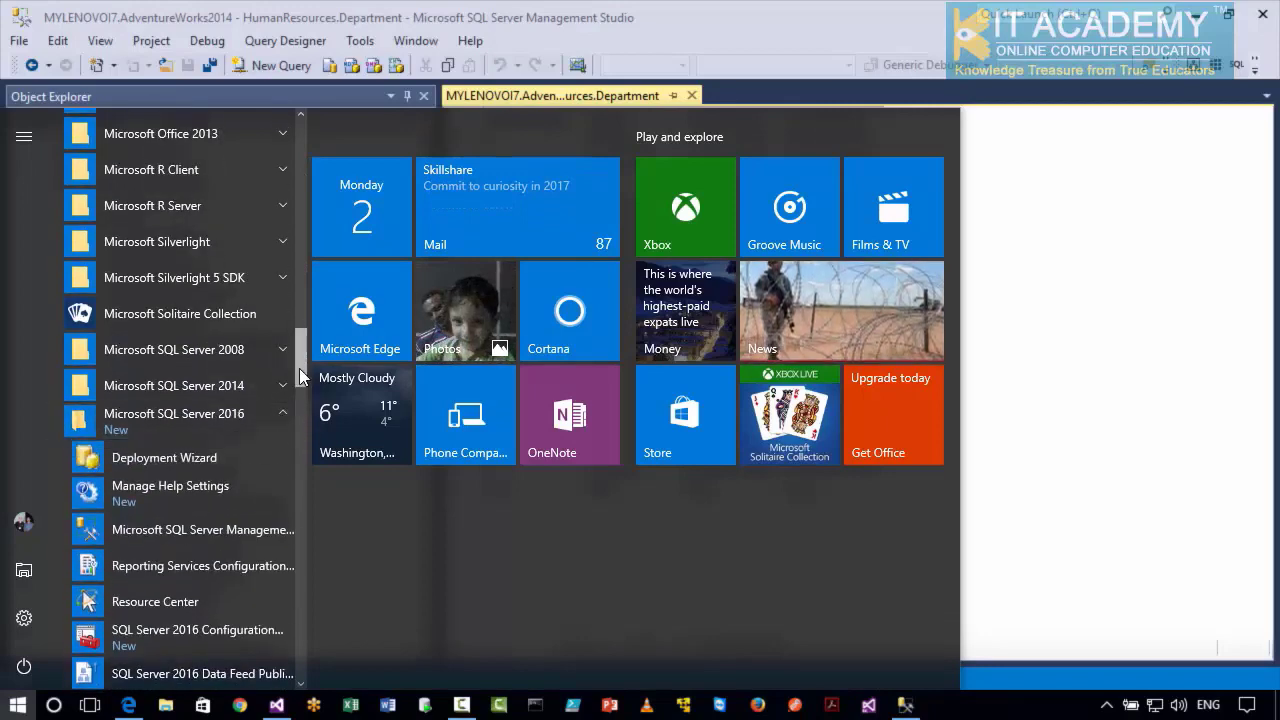
left_click_drag(300, 375, 300, 434)
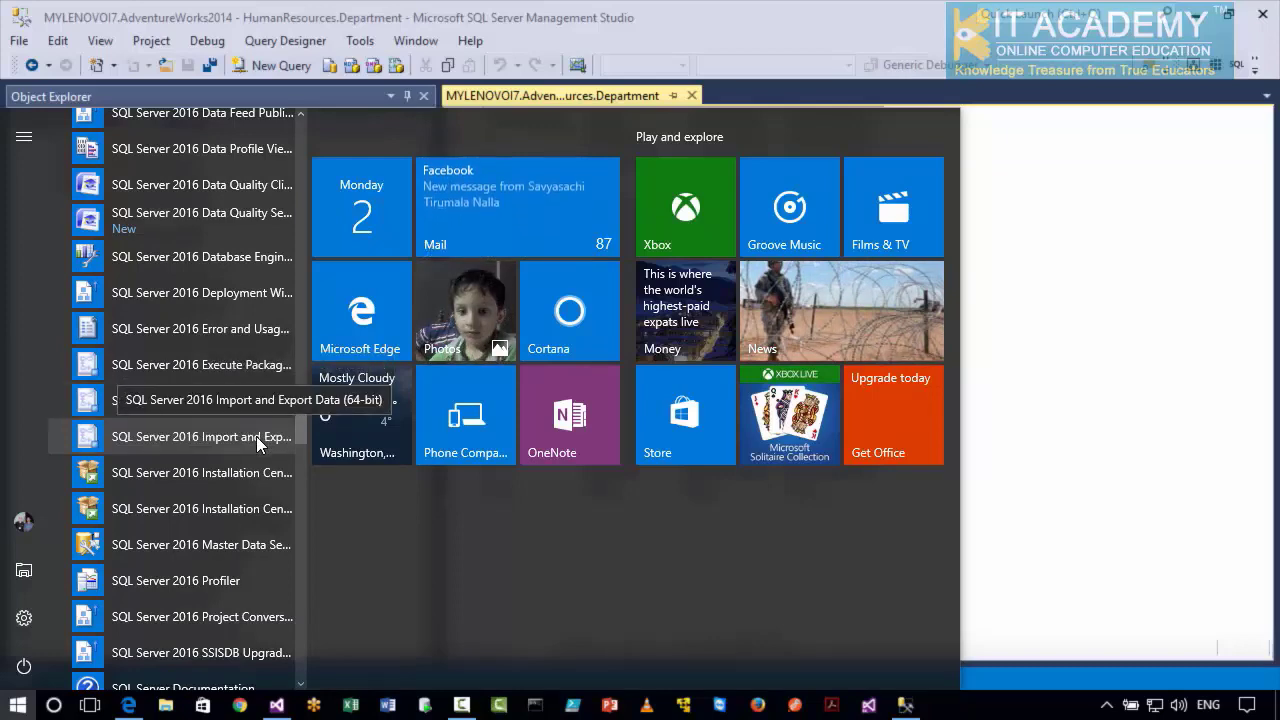
left_click(256, 436)
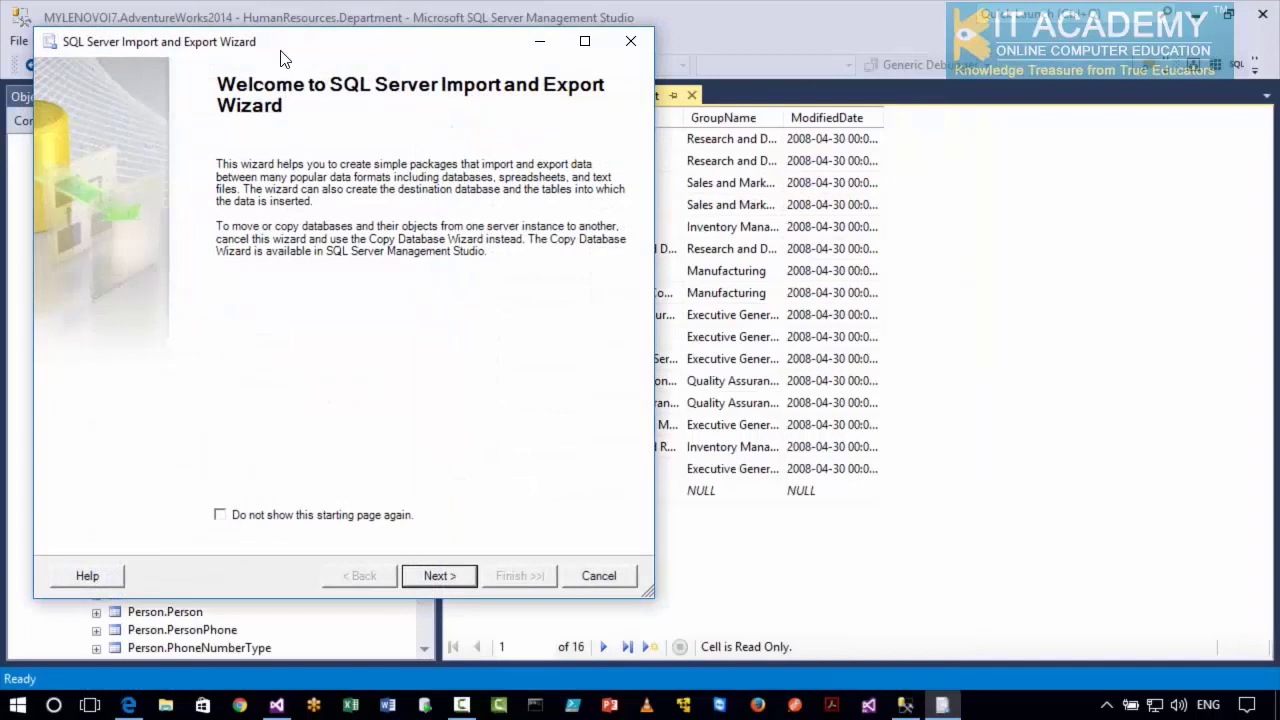
left_click_drag(280, 52, 406, 86)
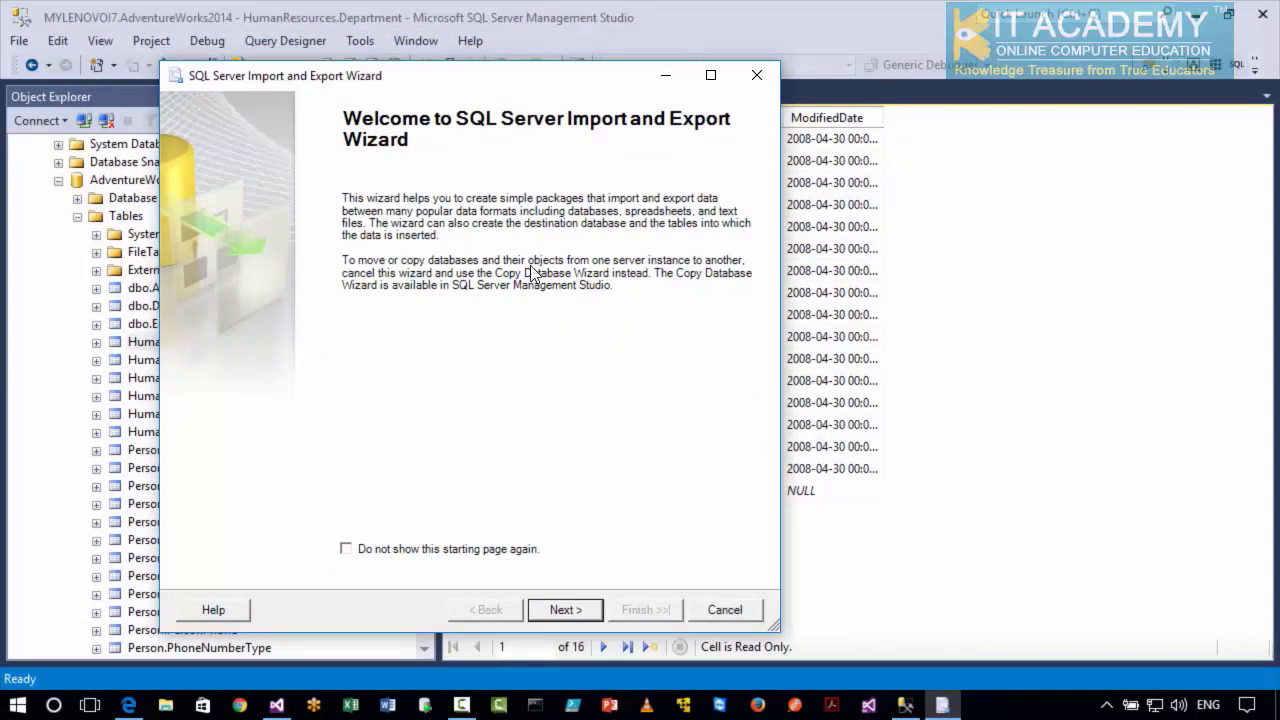
left_click(563, 618)
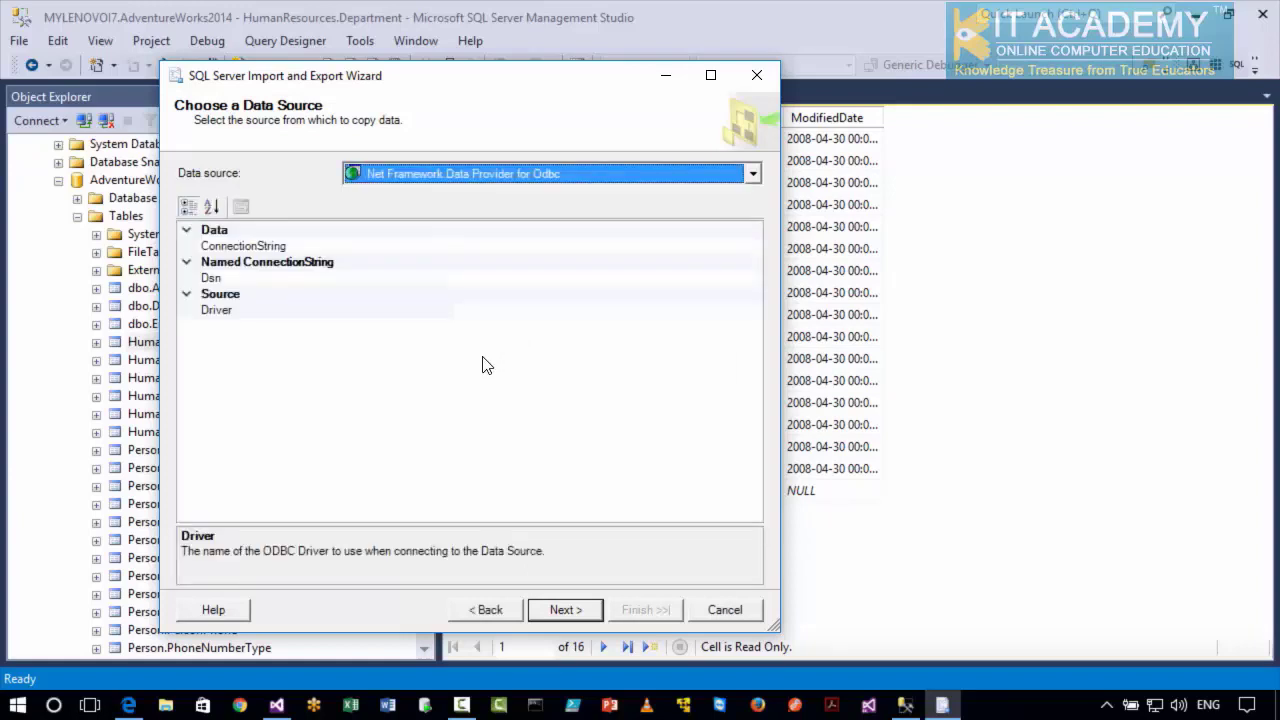
Set the data source to SQL Server Native Client 11.0 with the AdventureWorks2014 database and continue to the destination page.
left_click(489, 176)
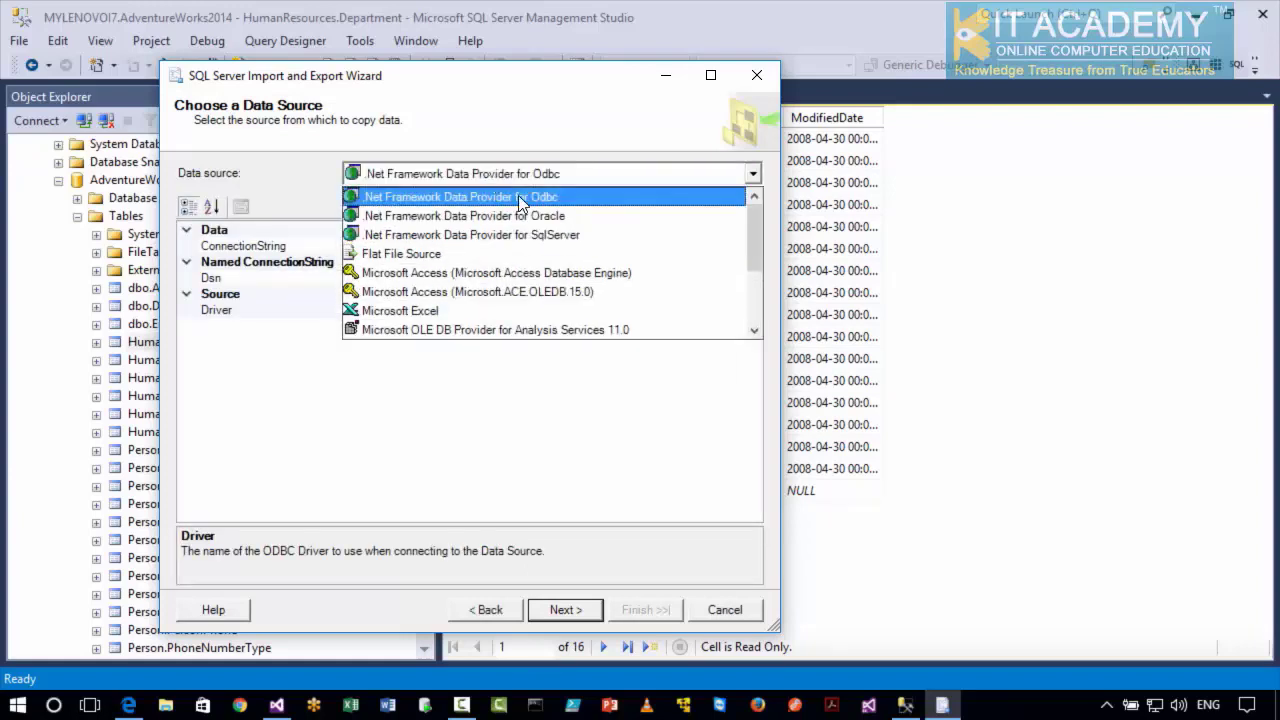
scroll(752, 230, "down", 2)
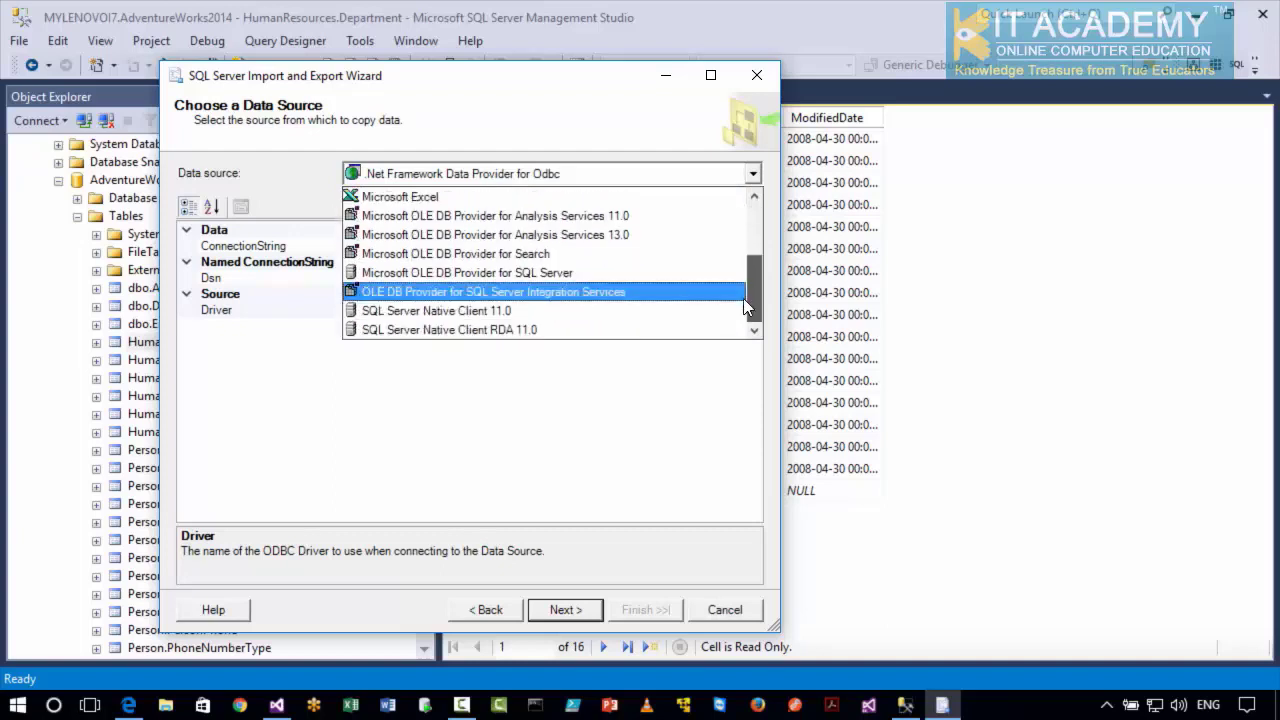
left_click(551, 312)
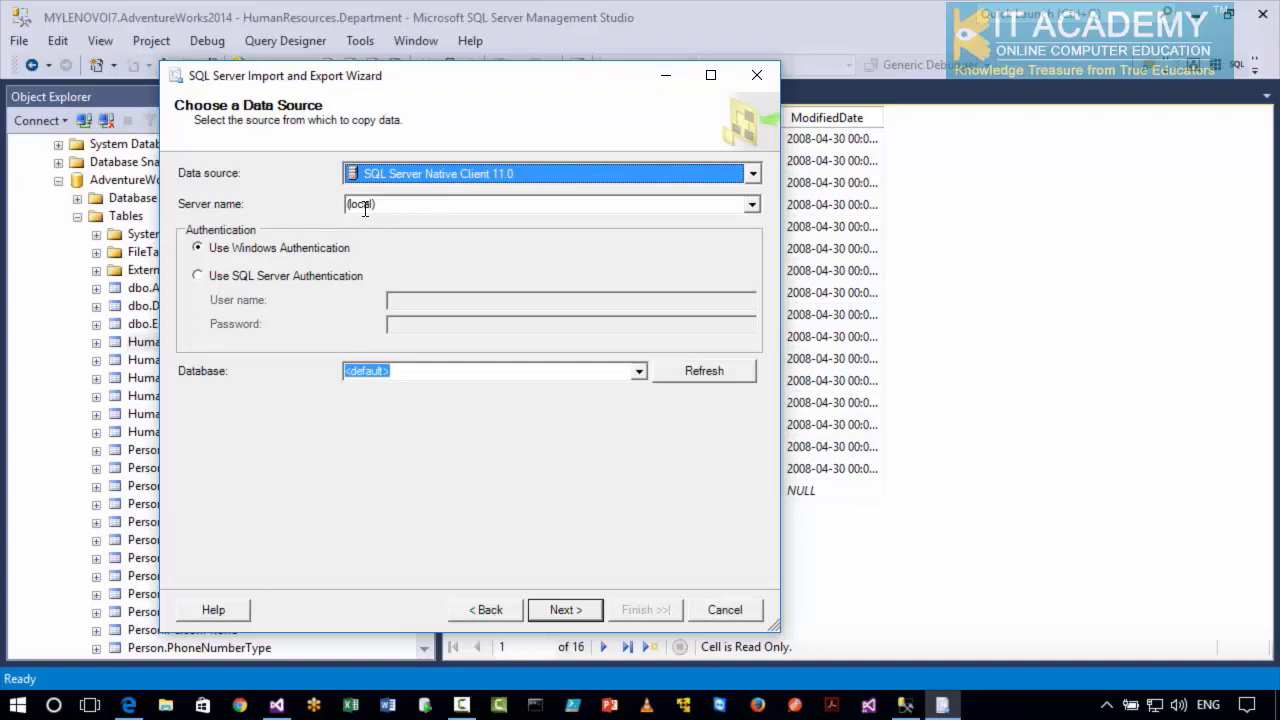
left_click(640, 376)
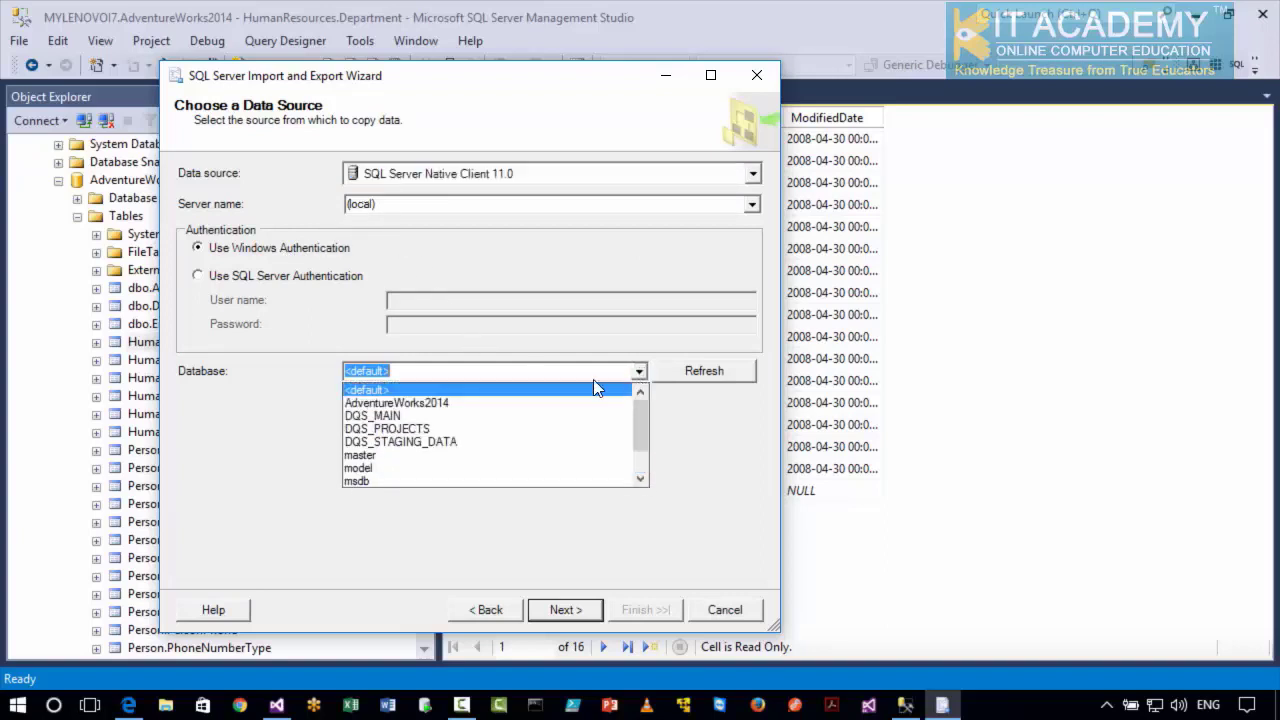
left_click(436, 403)
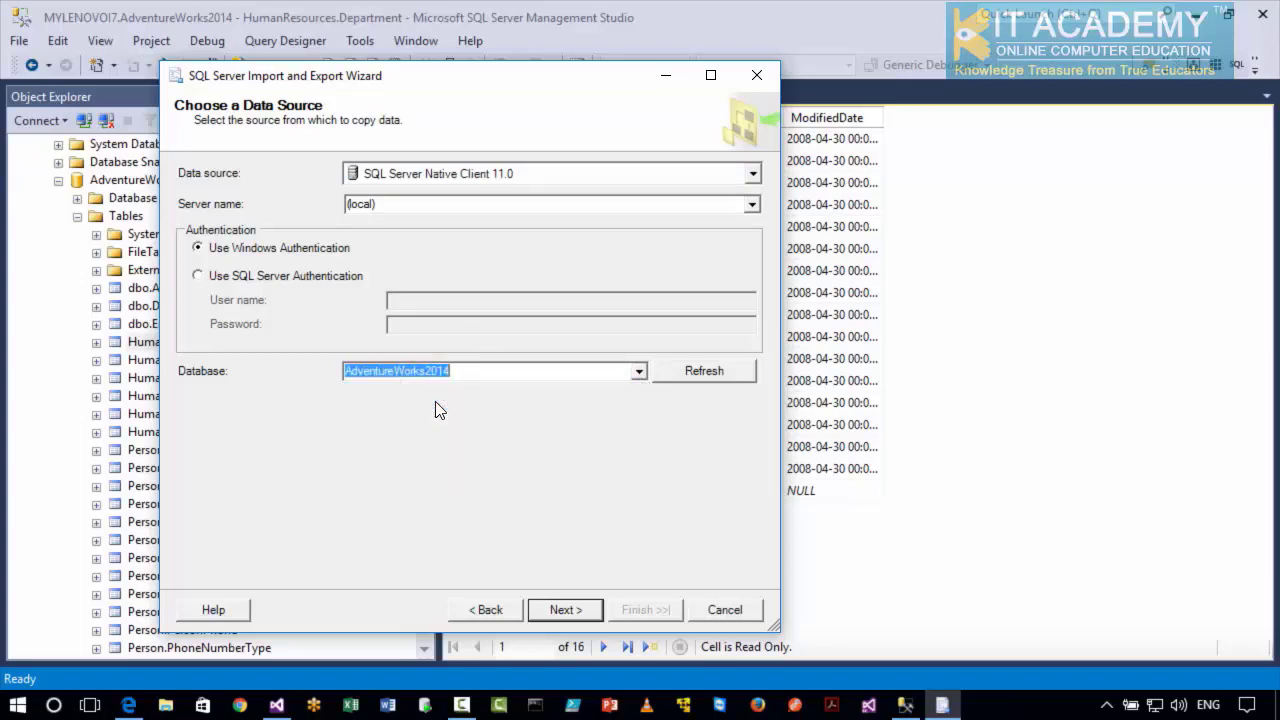
left_click(548, 612)
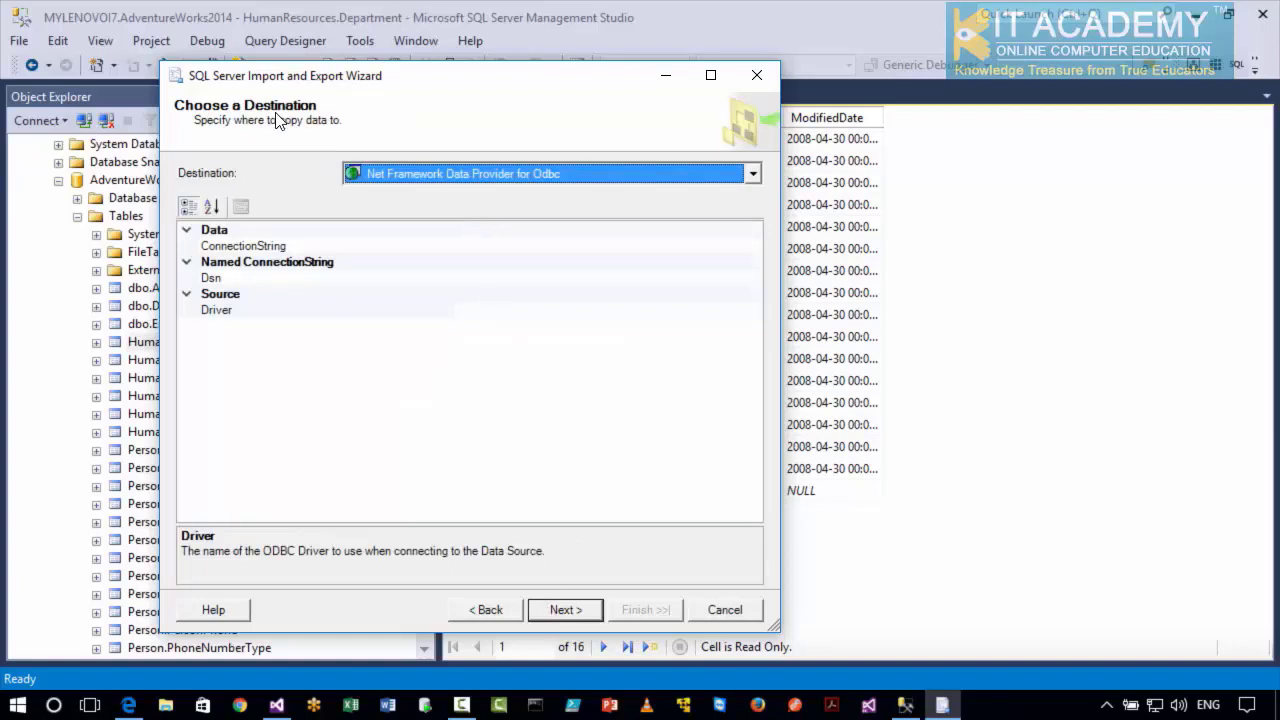
Set the export destination to Flat File Destination and start browsing for its output file.
left_click(424, 175)
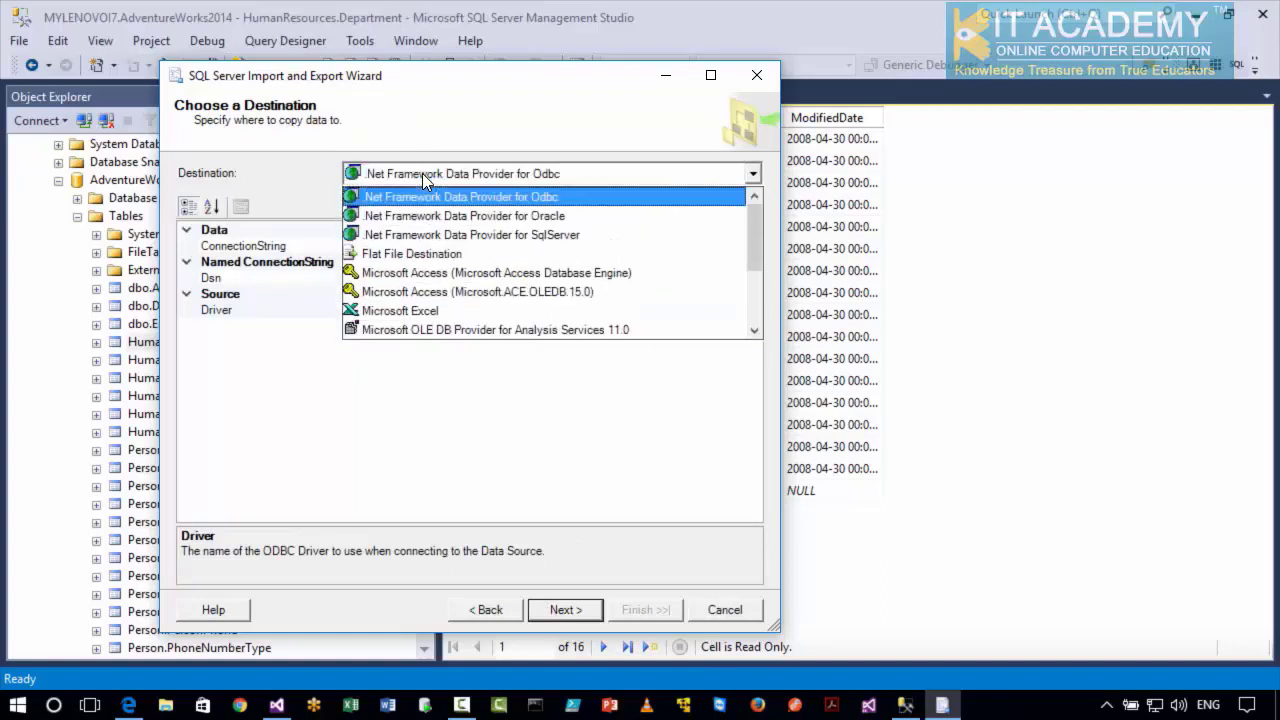
left_click(406, 254)
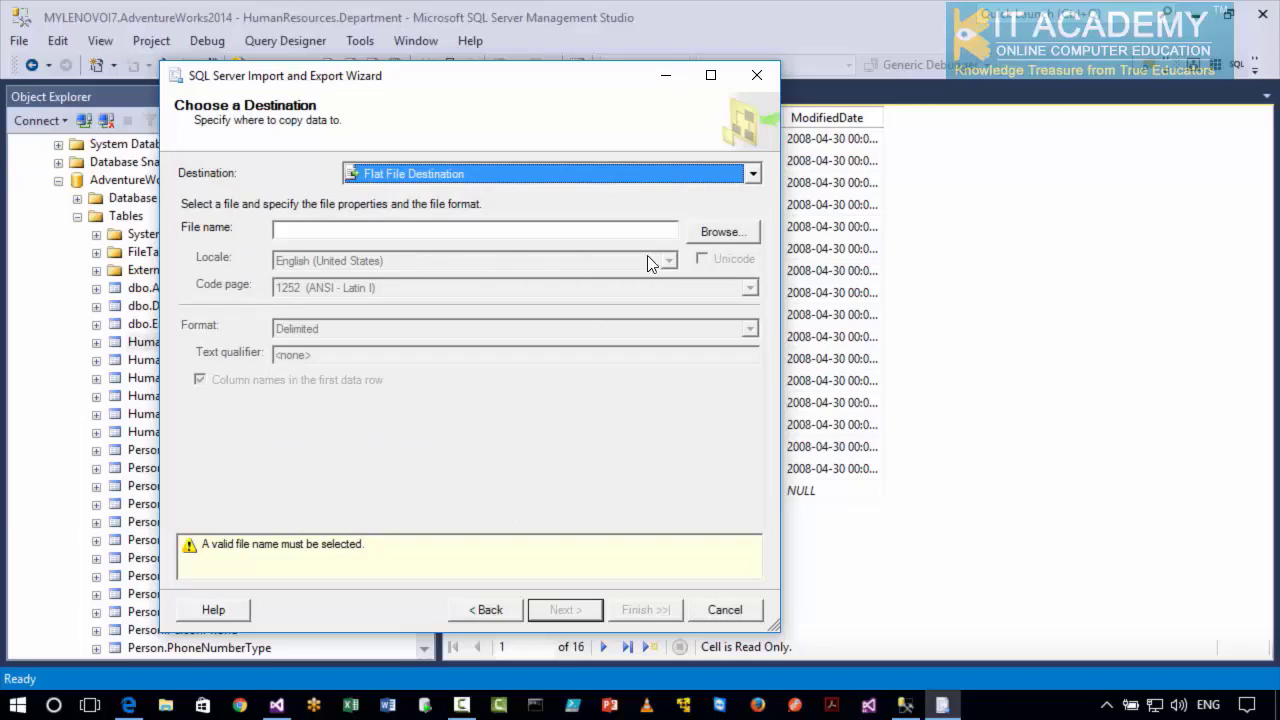
left_click(697, 237)
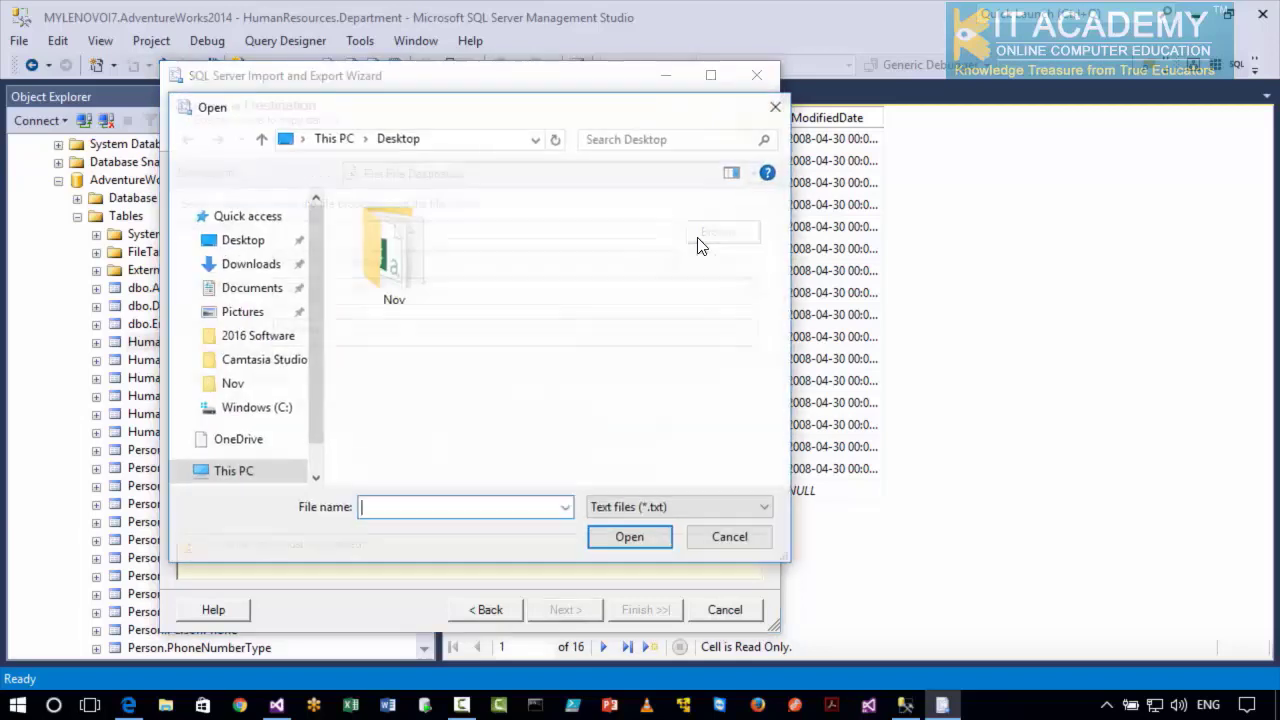
Create a folder named Outputs on the Data (H:) drive and open it.
left_click_drag(312, 415, 312, 447)
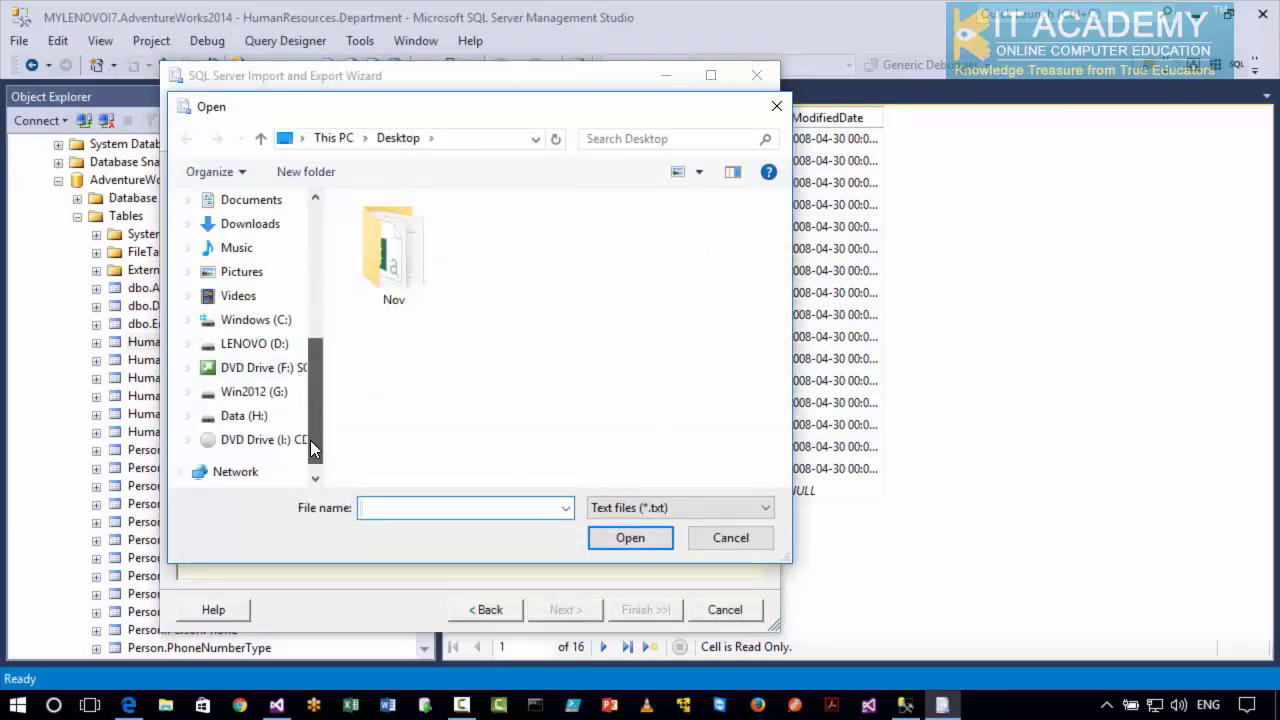
left_click(260, 425)
right_click(417, 331)
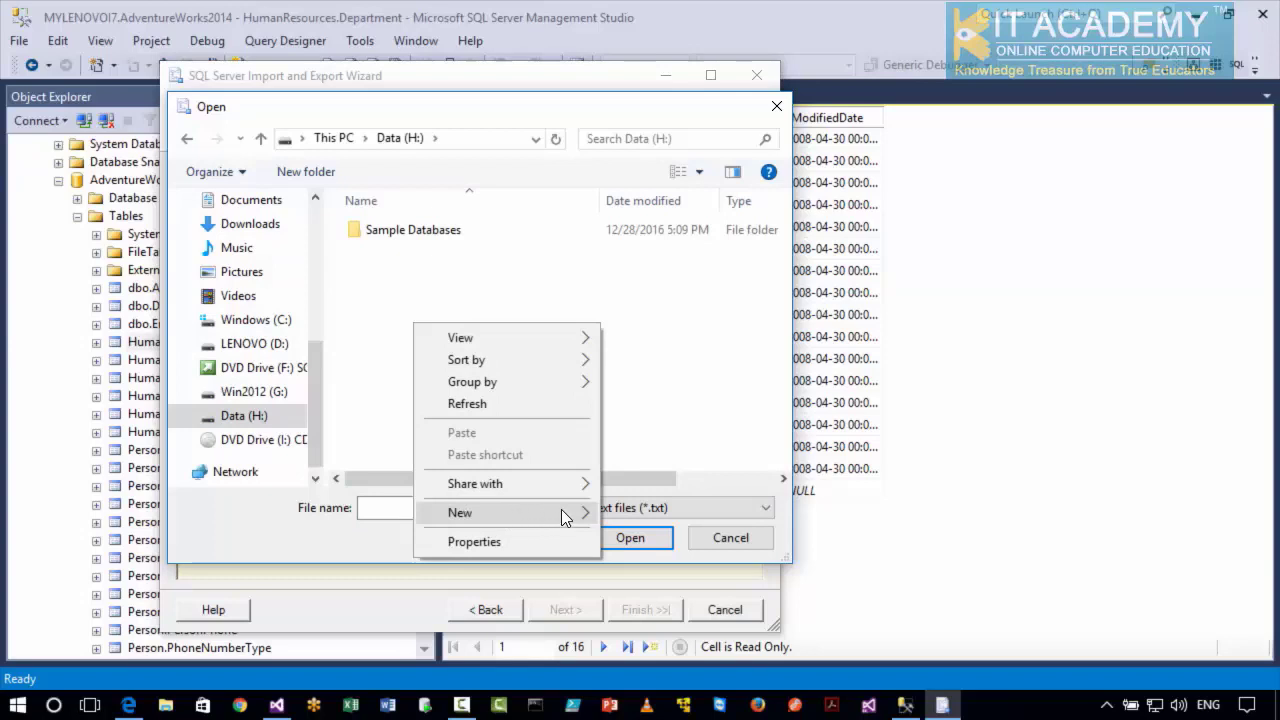
mouse_move(561, 512)
left_click(670, 264)
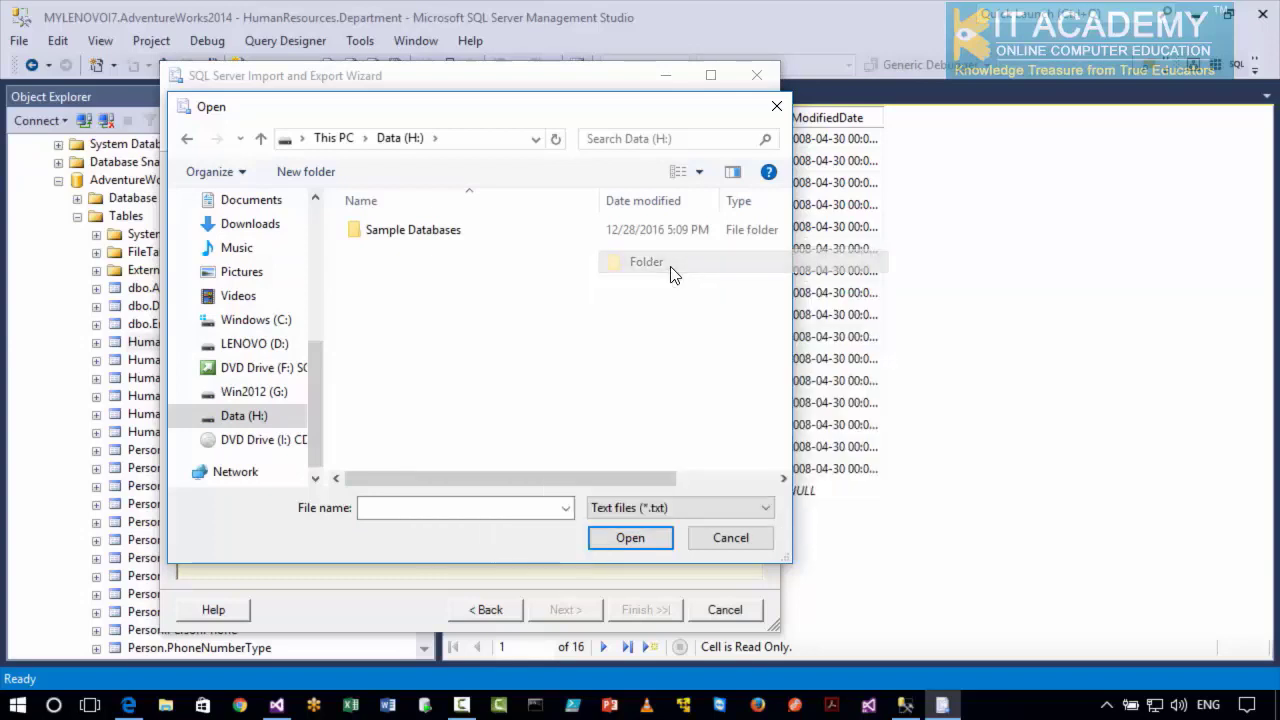
type("Output")
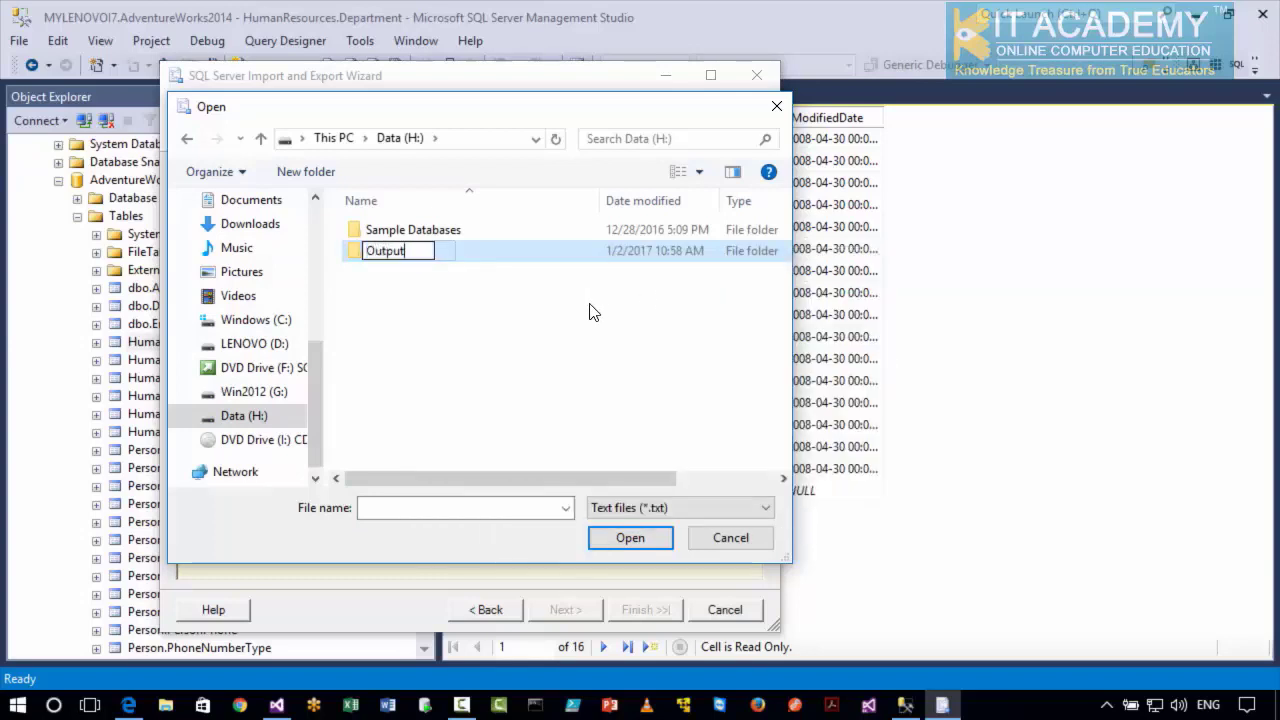
type("s")
key("Return")
double_click(380, 254)
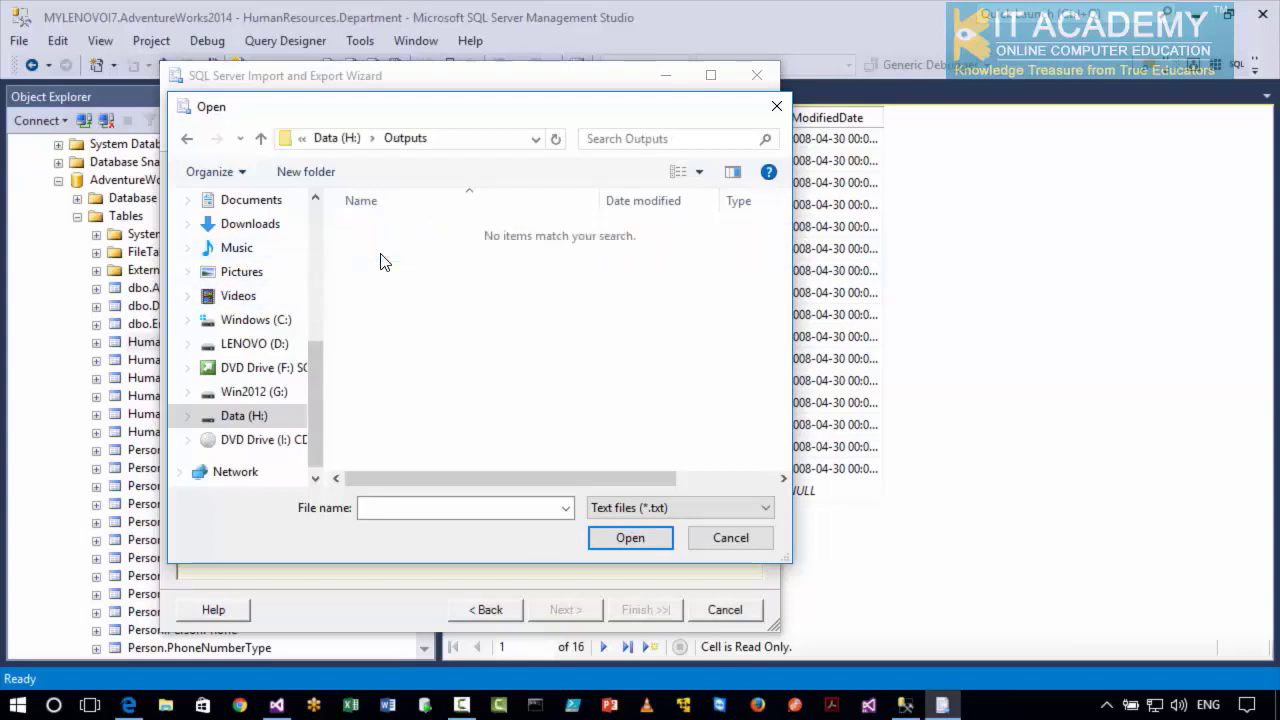
Name the destination text file Departments in the Outputs folder and continue to the table copy or query page.
left_click(477, 508)
type("Departments")
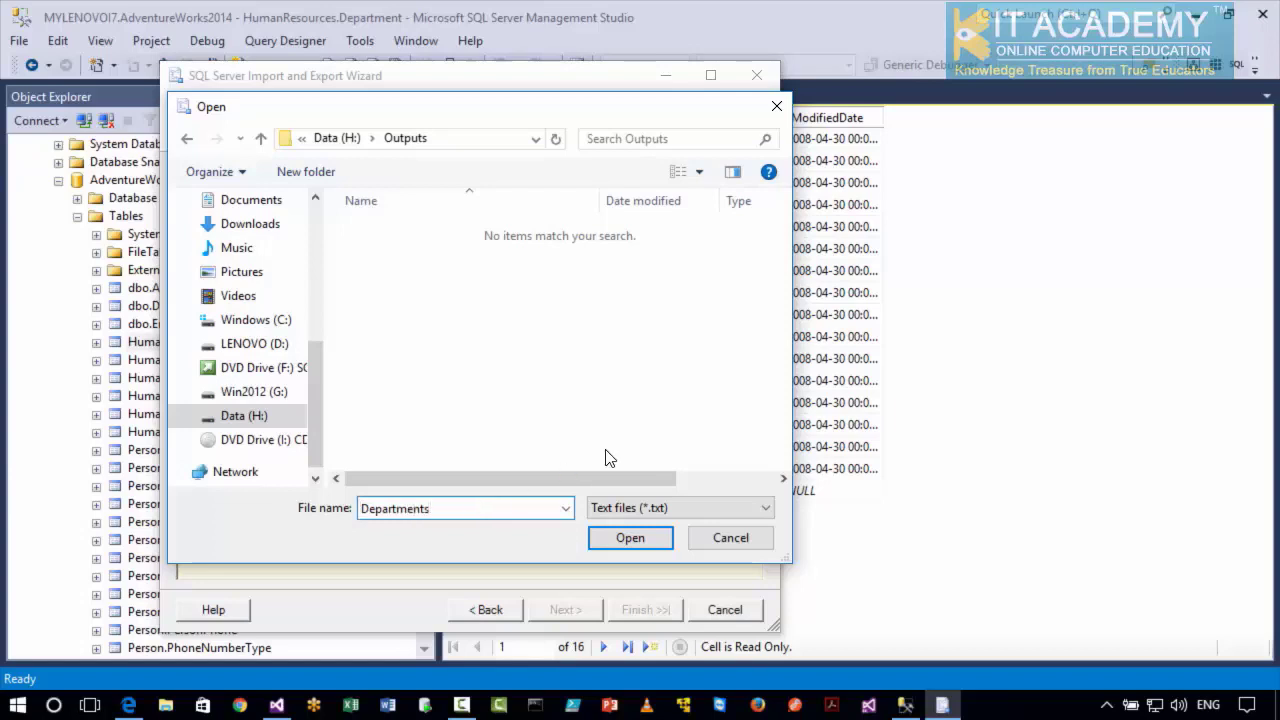
left_click(643, 543)
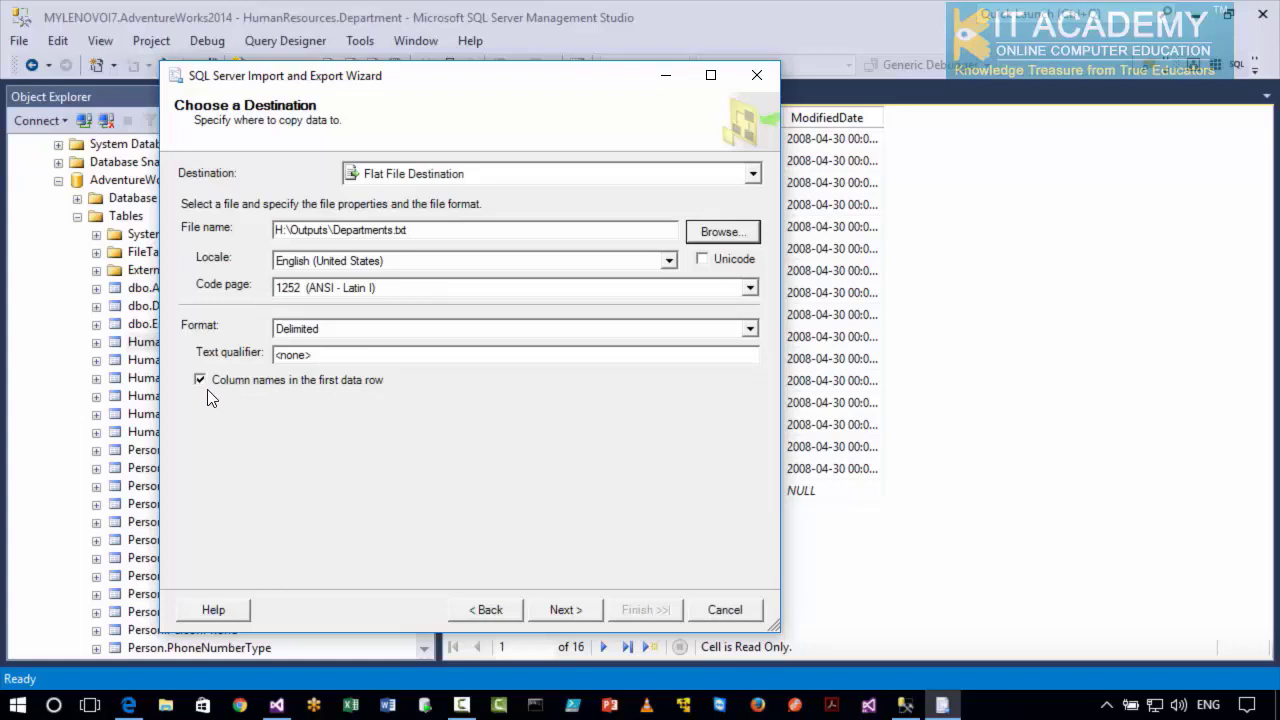
left_click(563, 610)
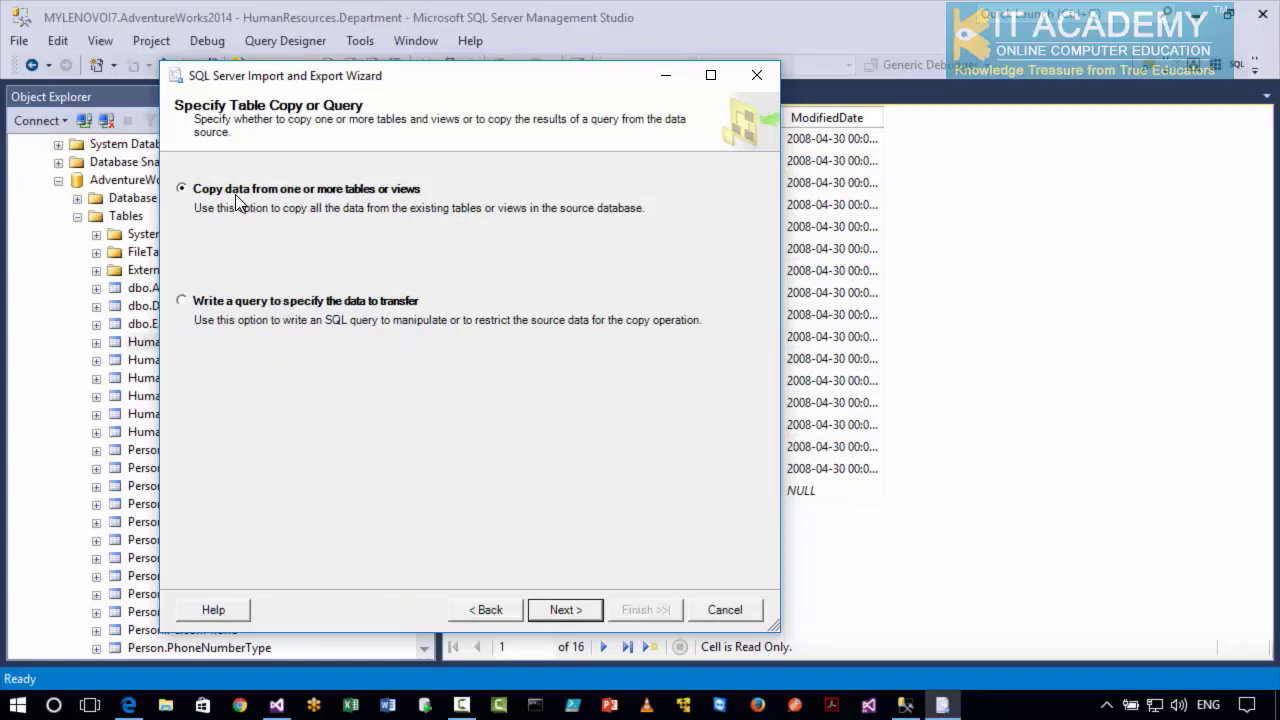
Choose to copy data from tables or views, with [HumanResources].[Department] as the source table and comma as the column delimiter.
left_click(540, 612)
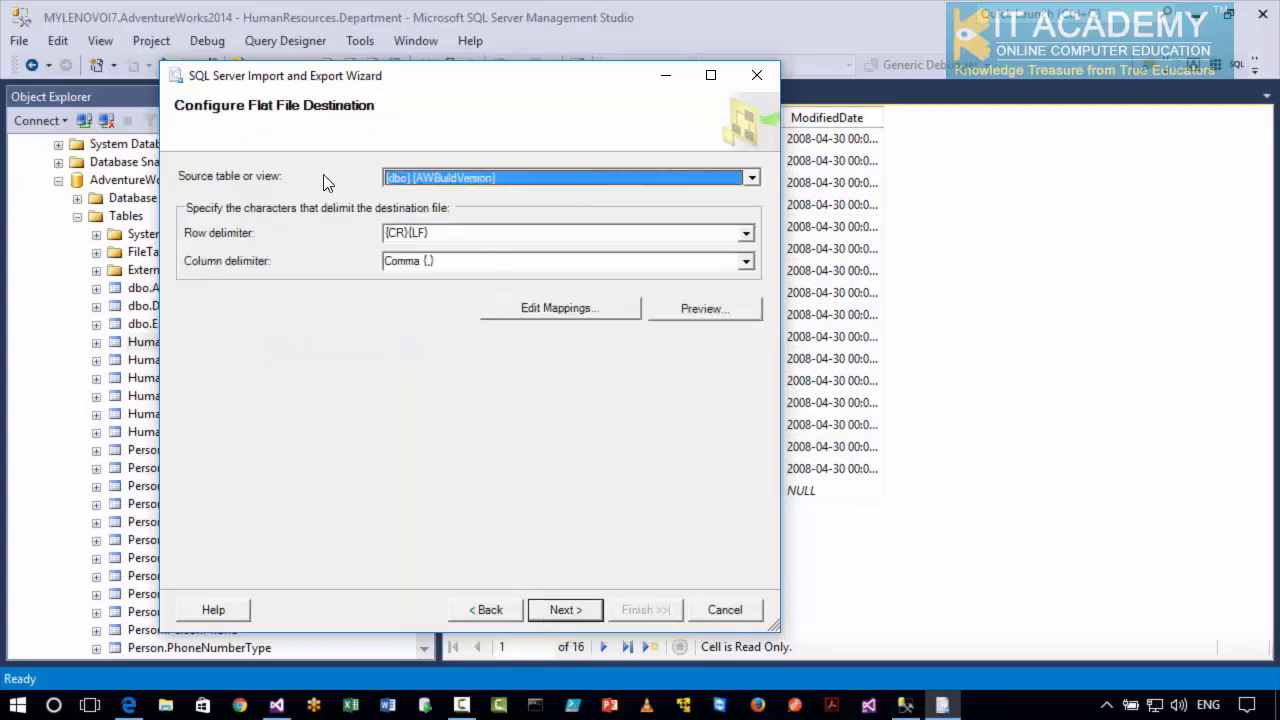
left_click(651, 180)
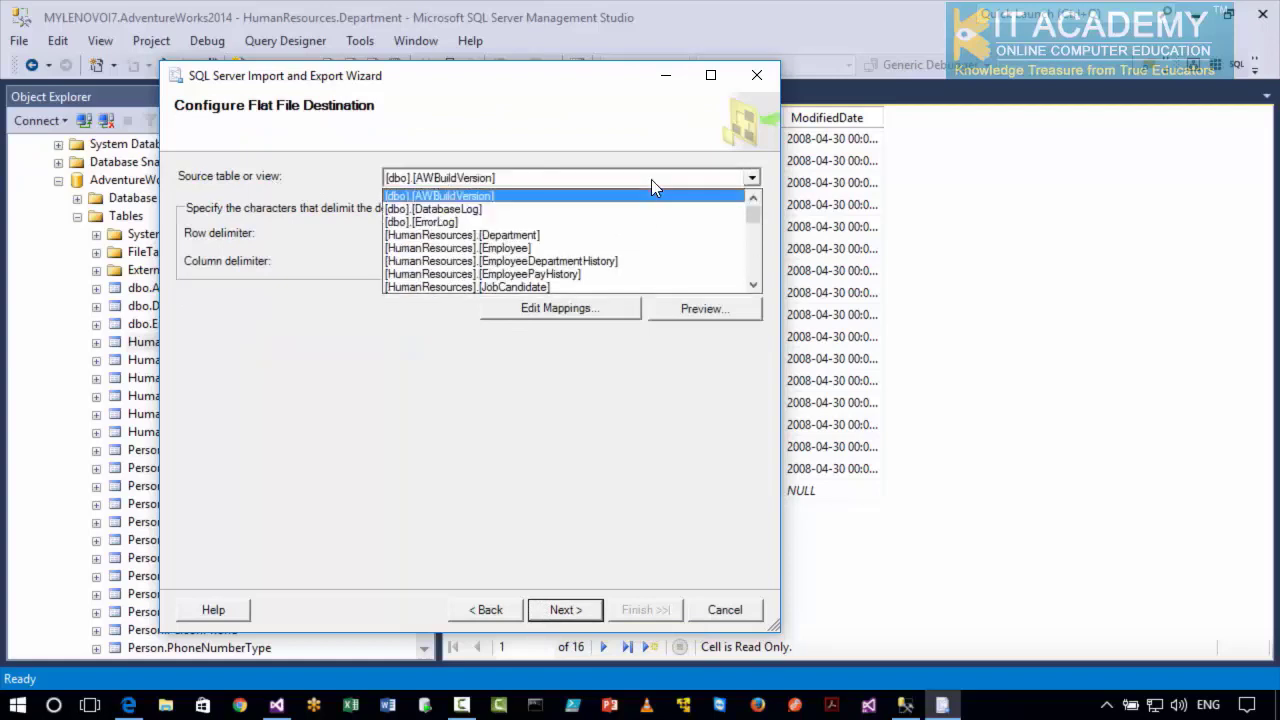
left_click(524, 236)
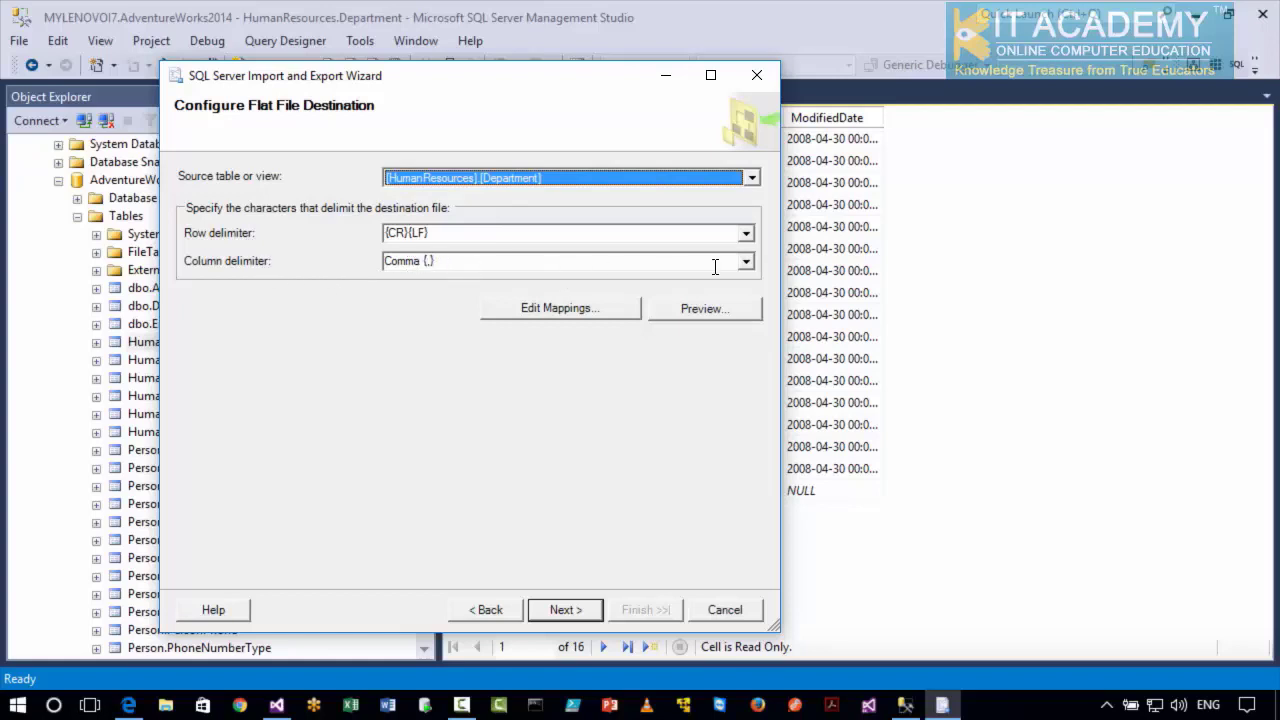
left_click(745, 264)
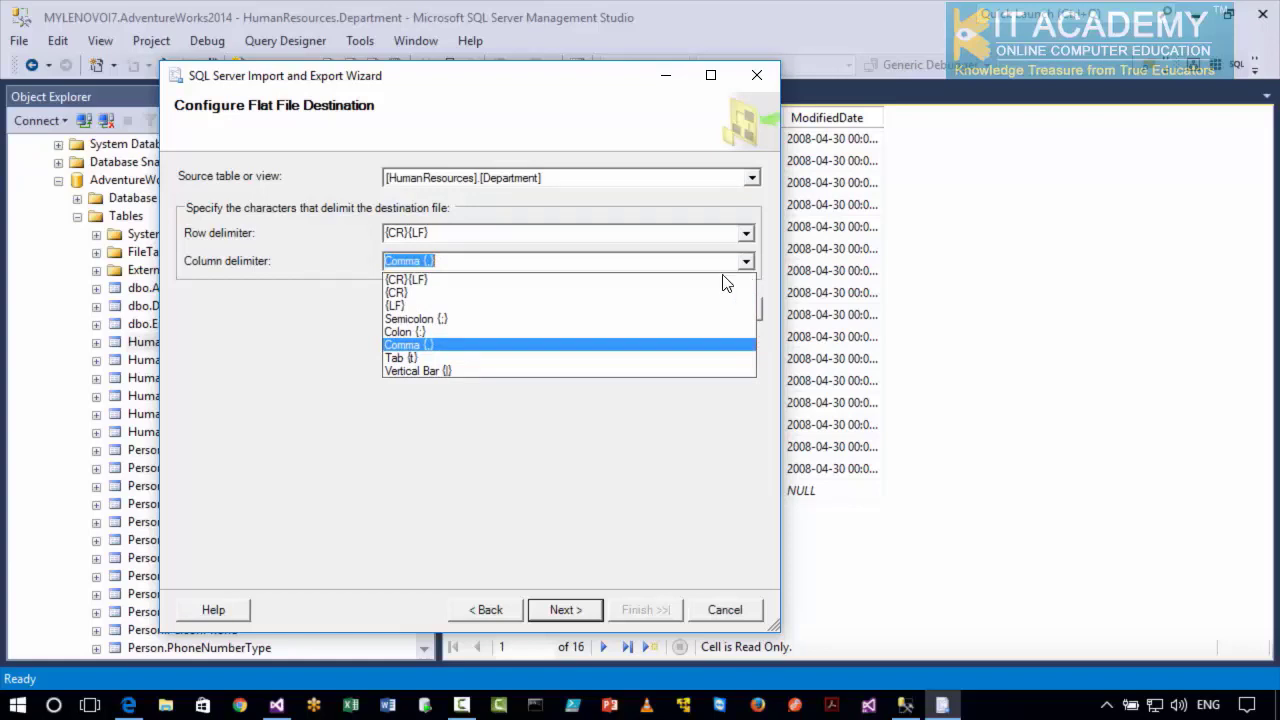
left_click(609, 453)
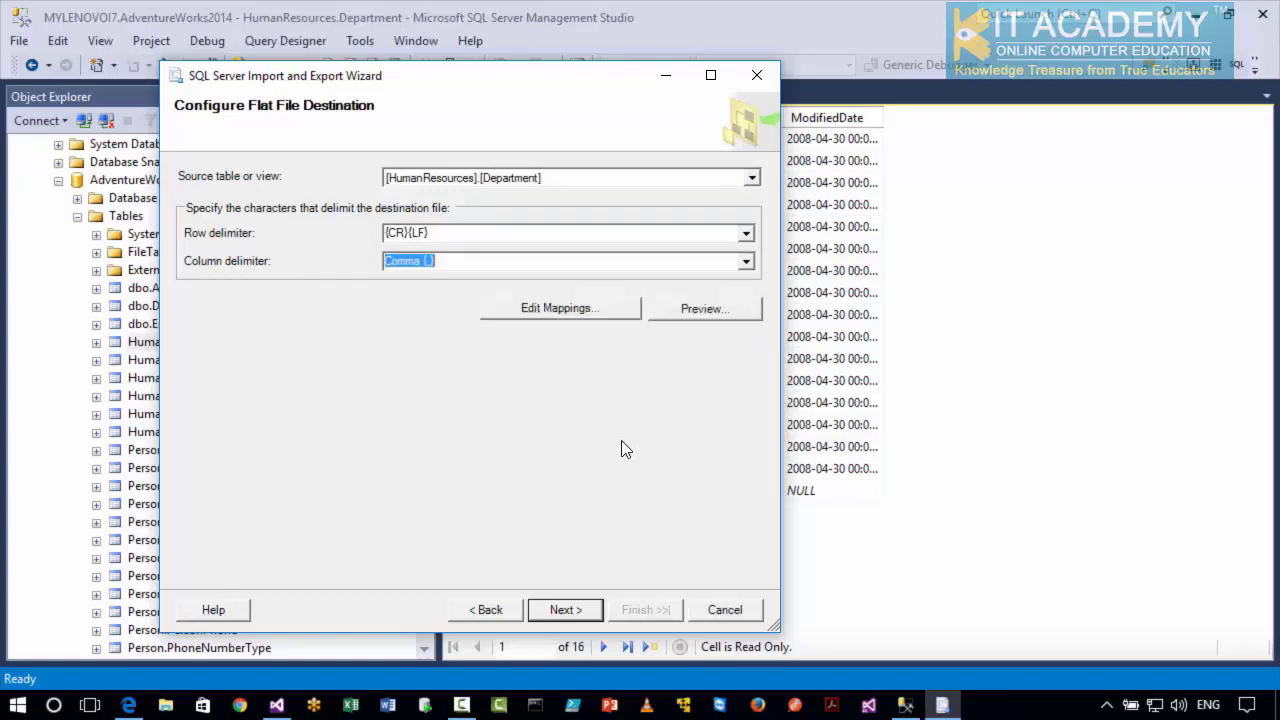
Preview the source data of the Department table, then close the preview.
left_click(692, 310)
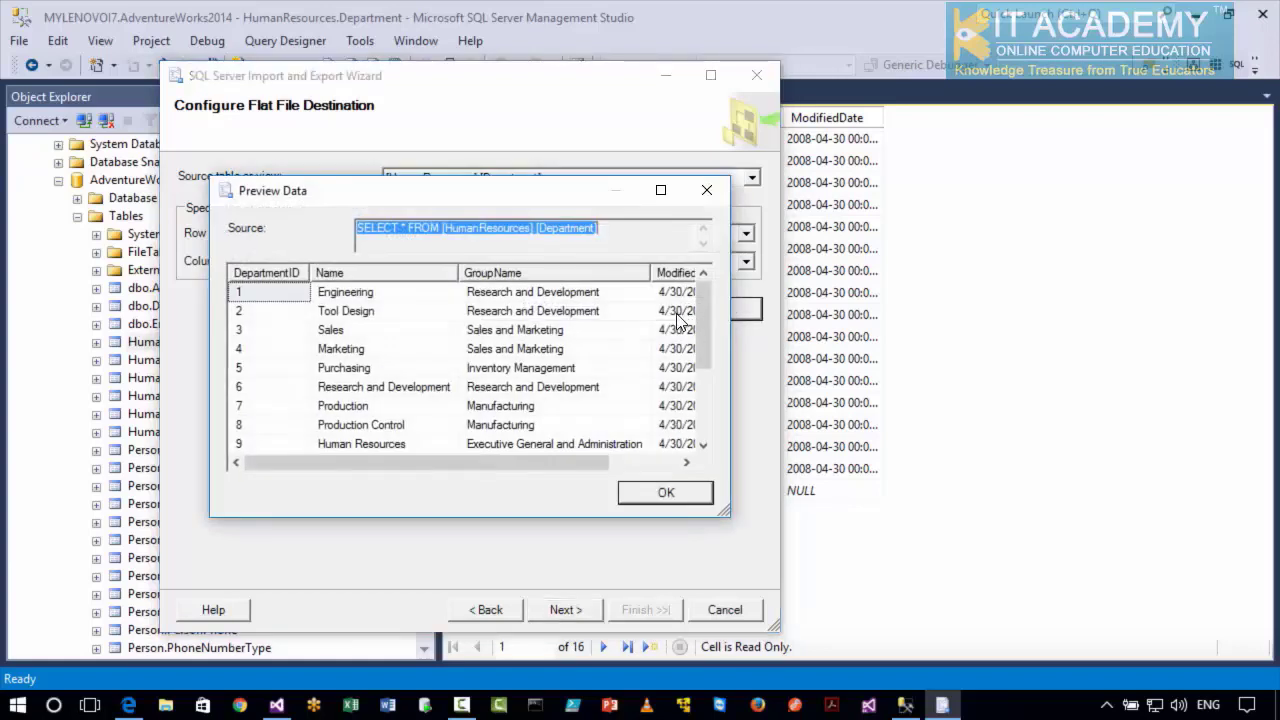
left_click_drag(575, 460, 545, 477)
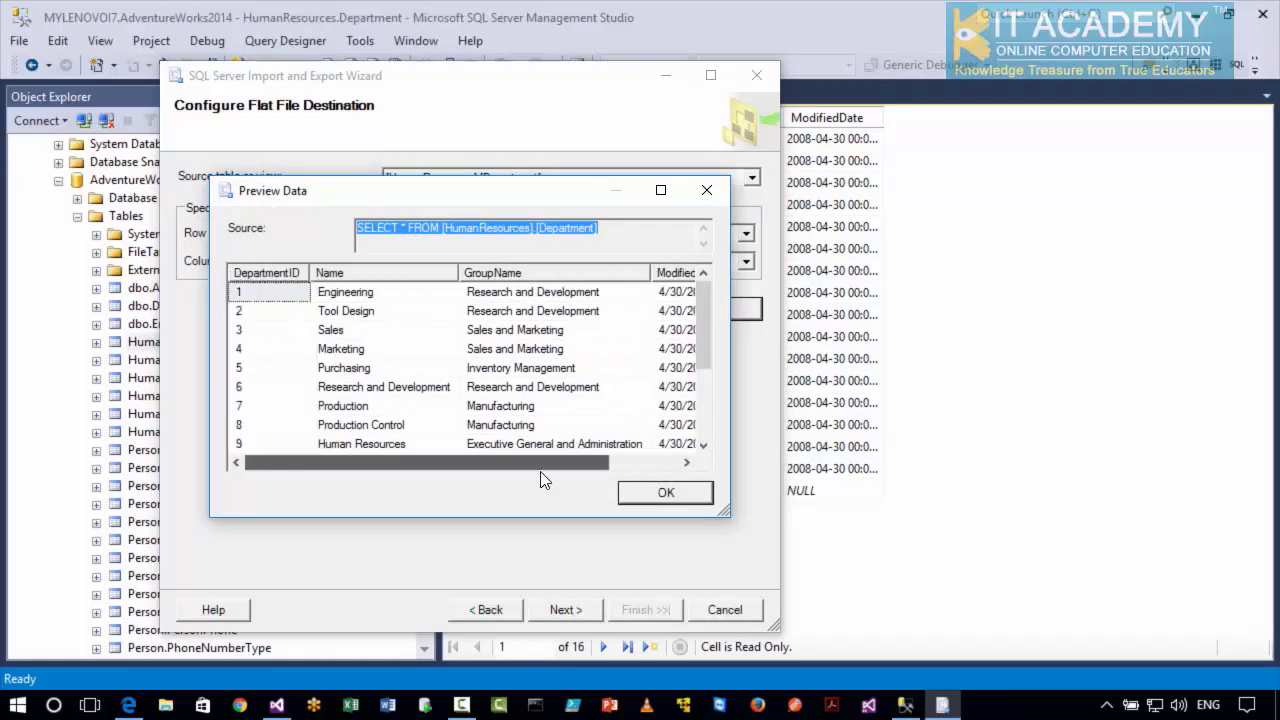
left_click(662, 494)
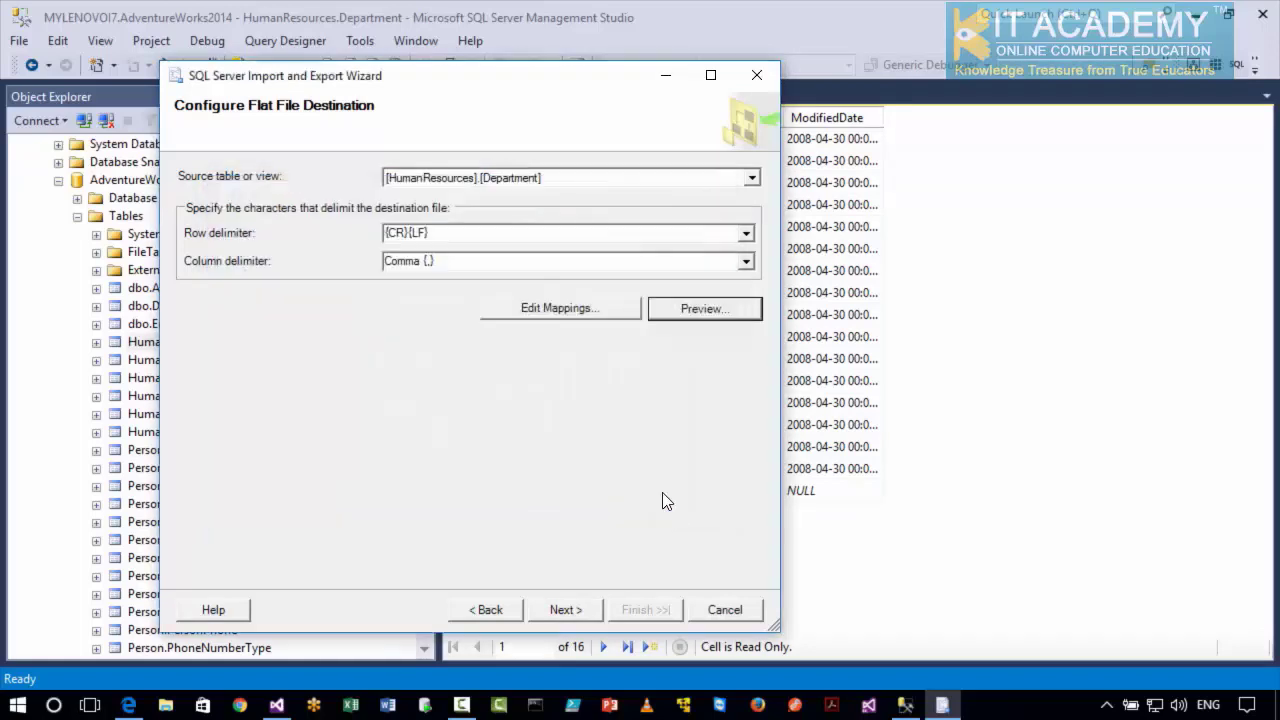
Review the column mappings for Departments.txt, including the destination options for DepartmentID, and accept them.
left_click(570, 310)
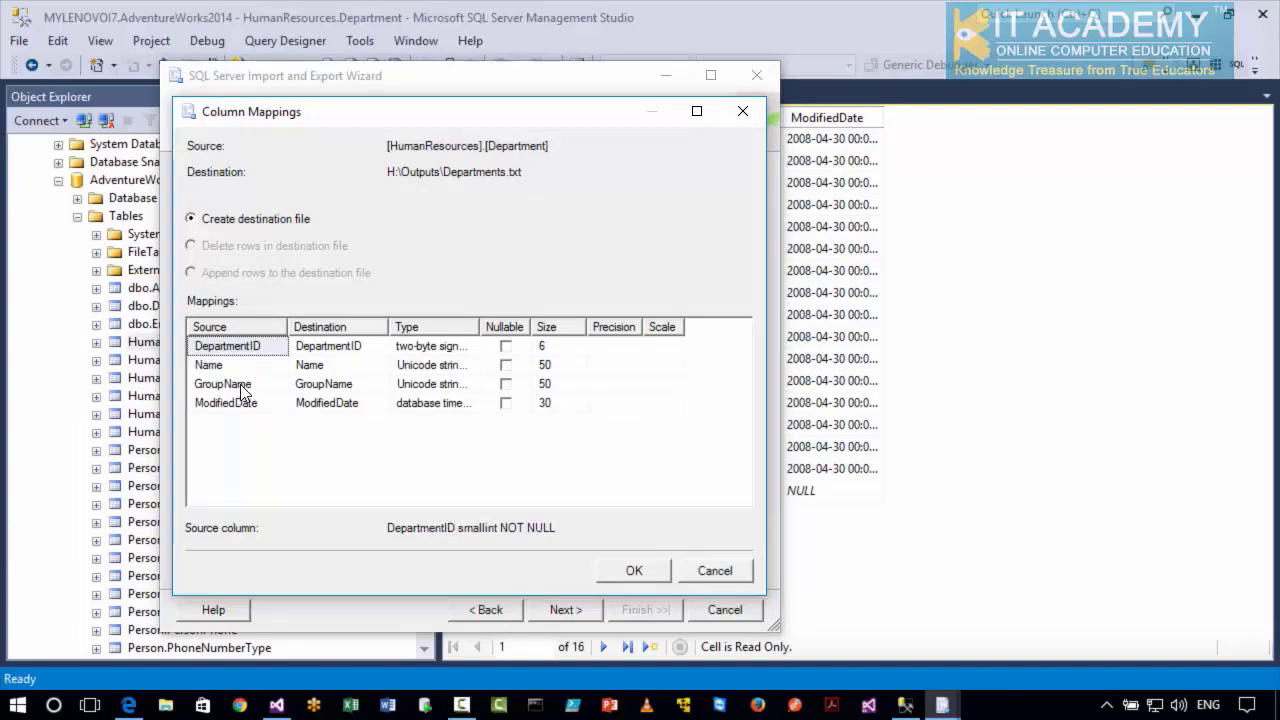
left_click(257, 370)
left_click(298, 370)
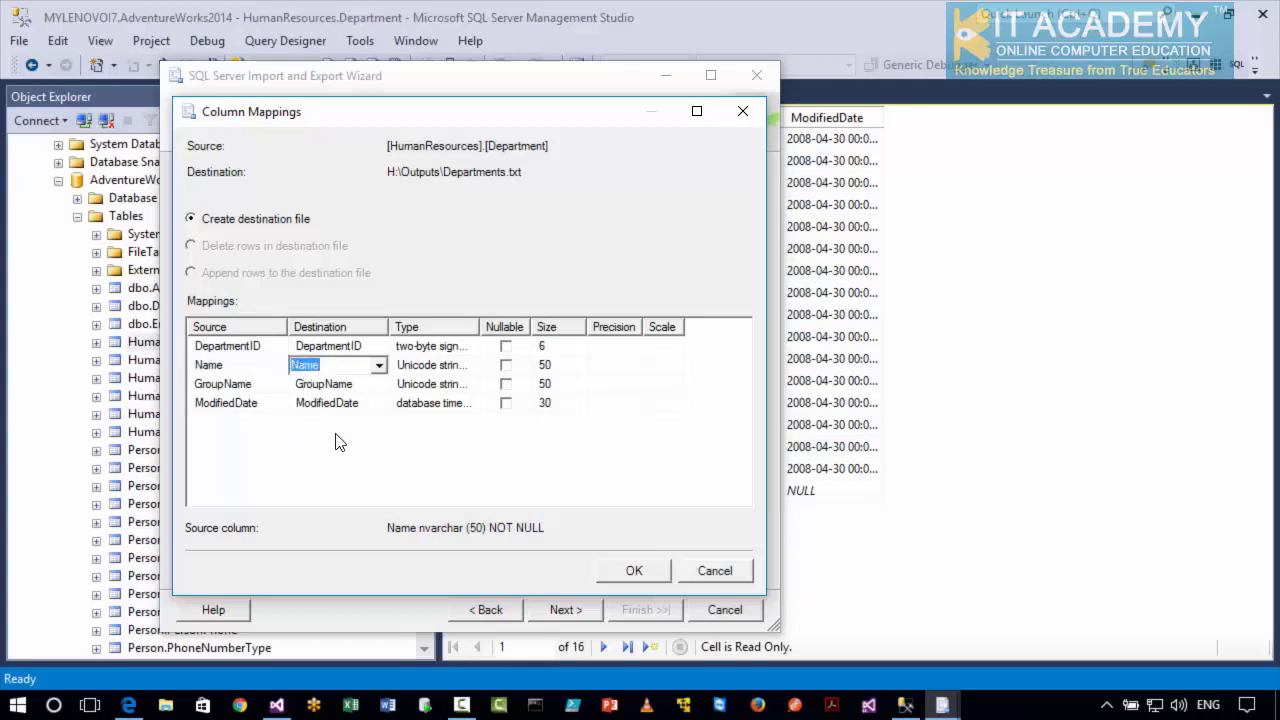
left_click(356, 350)
left_click(350, 369)
left_click(350, 386)
left_click(350, 404)
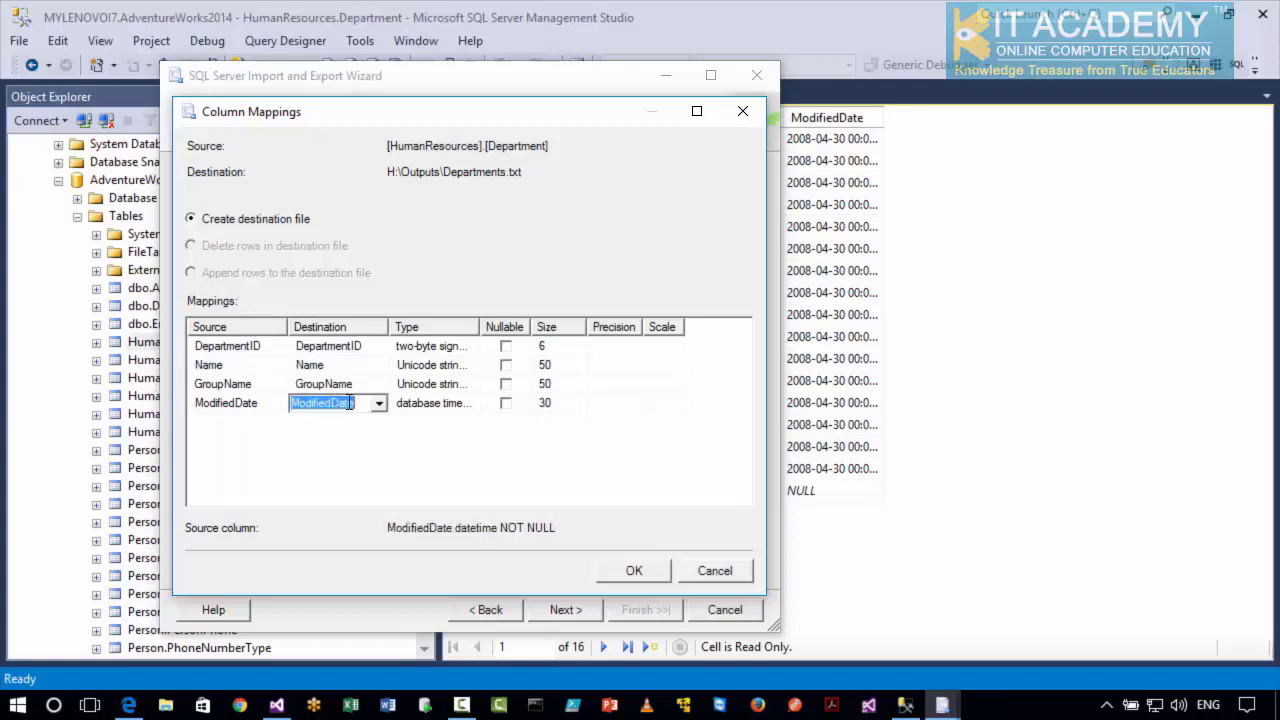
left_click(354, 347)
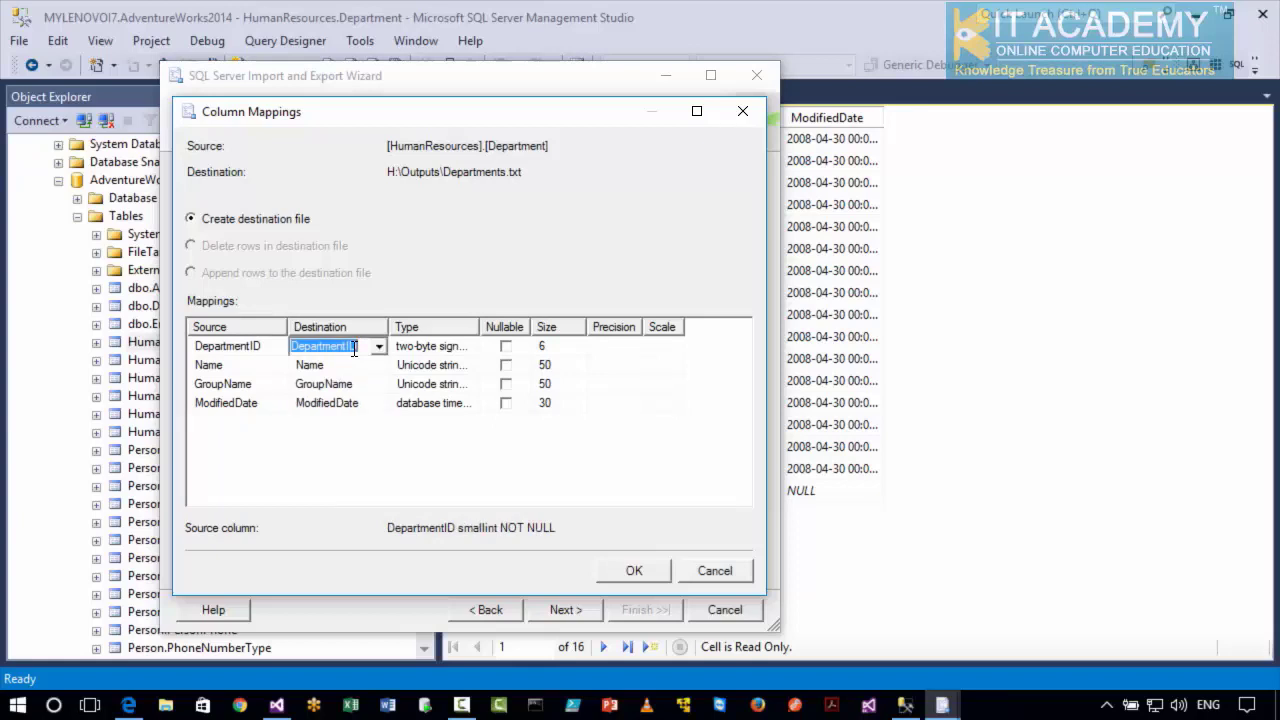
left_click(378, 350)
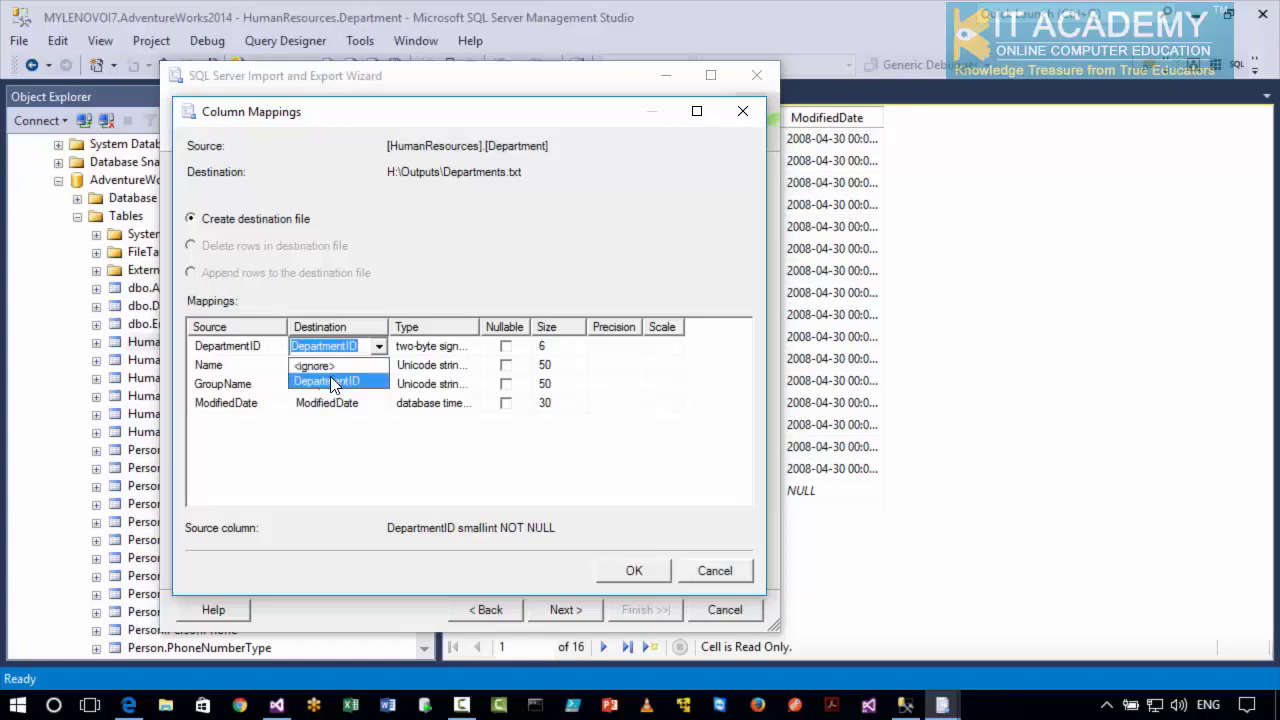
left_click(258, 471)
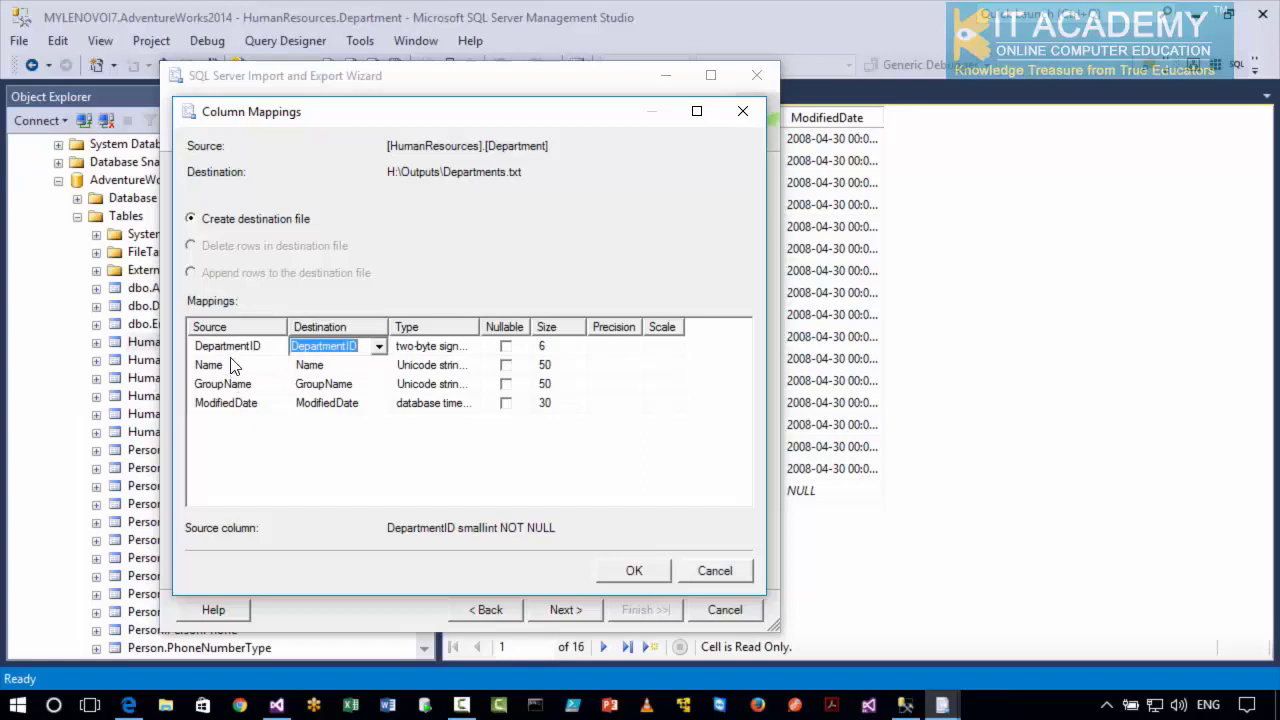
left_click(378, 346)
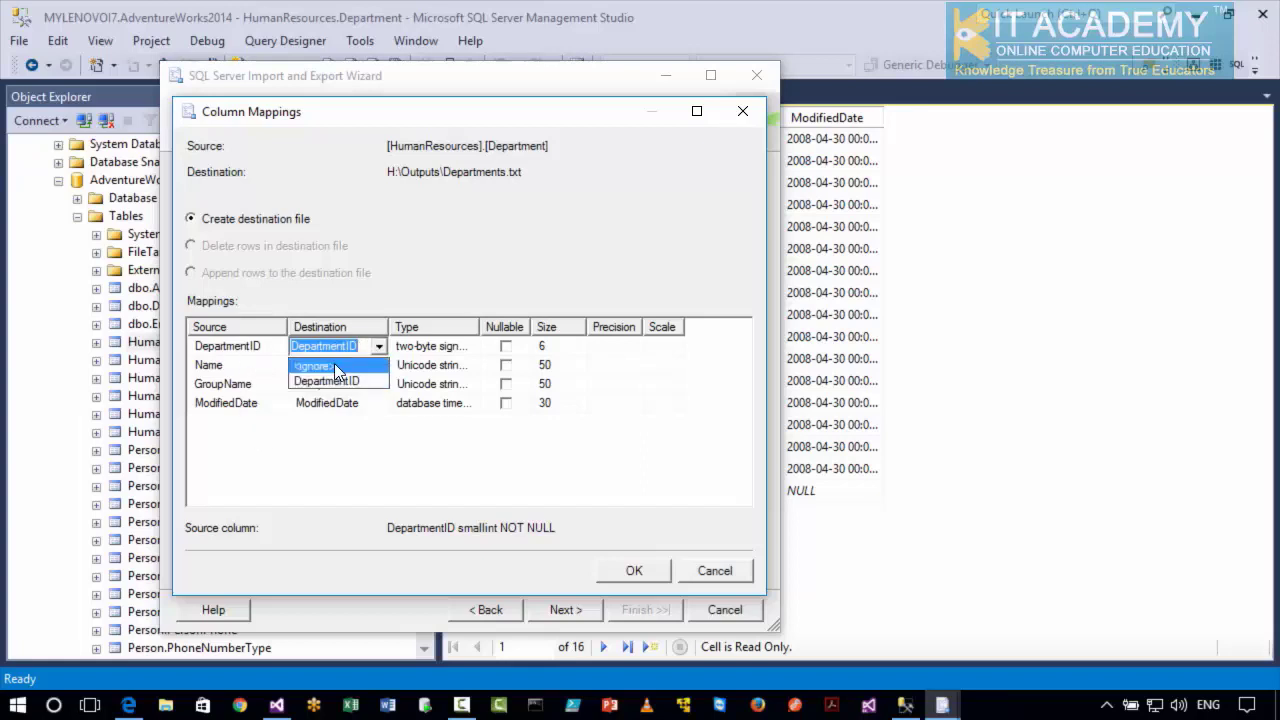
left_click(332, 475)
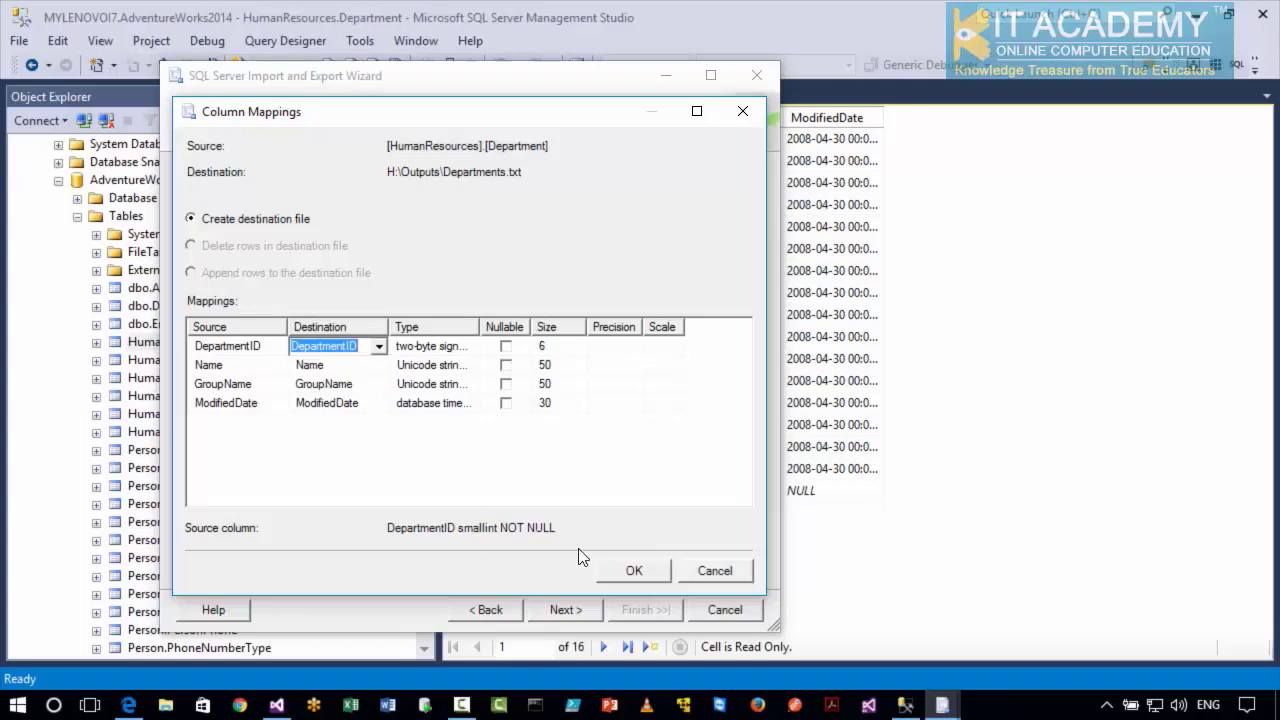
left_click(628, 570)
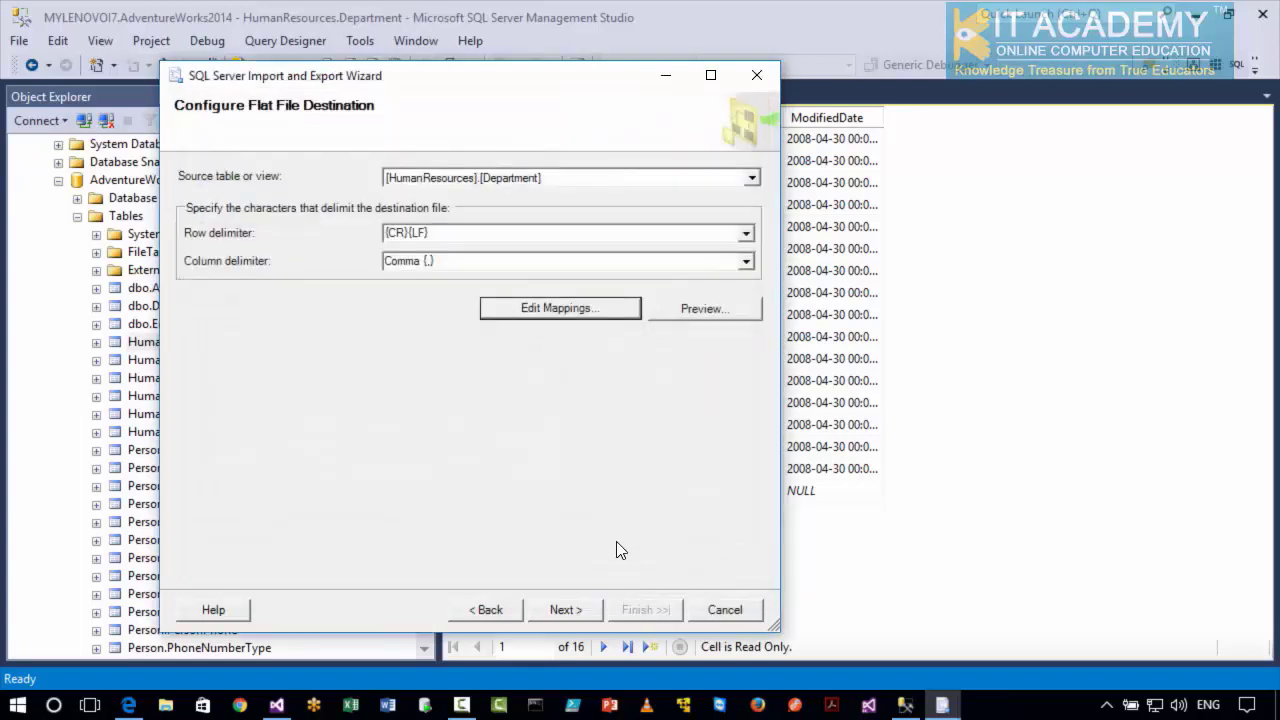
Save the SSIS package to the file system with the protection level "Do not save sensitive data" and continue.
left_click(562, 614)
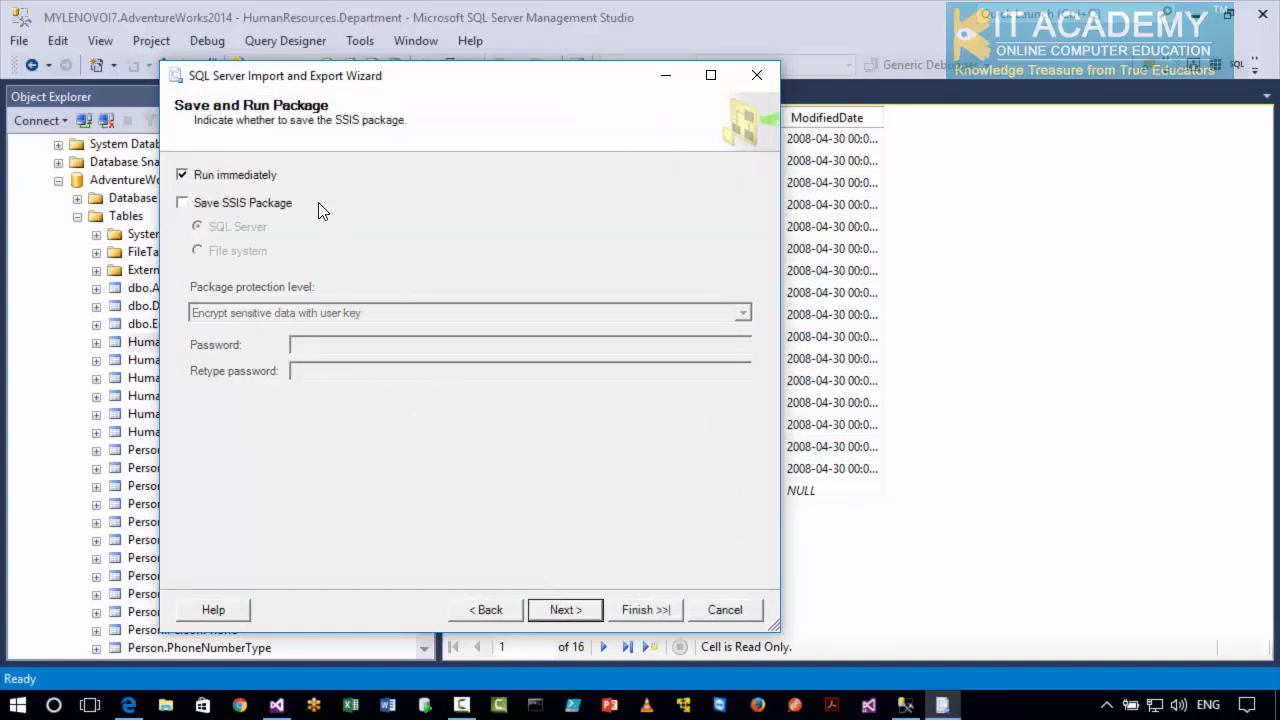
left_click(209, 211)
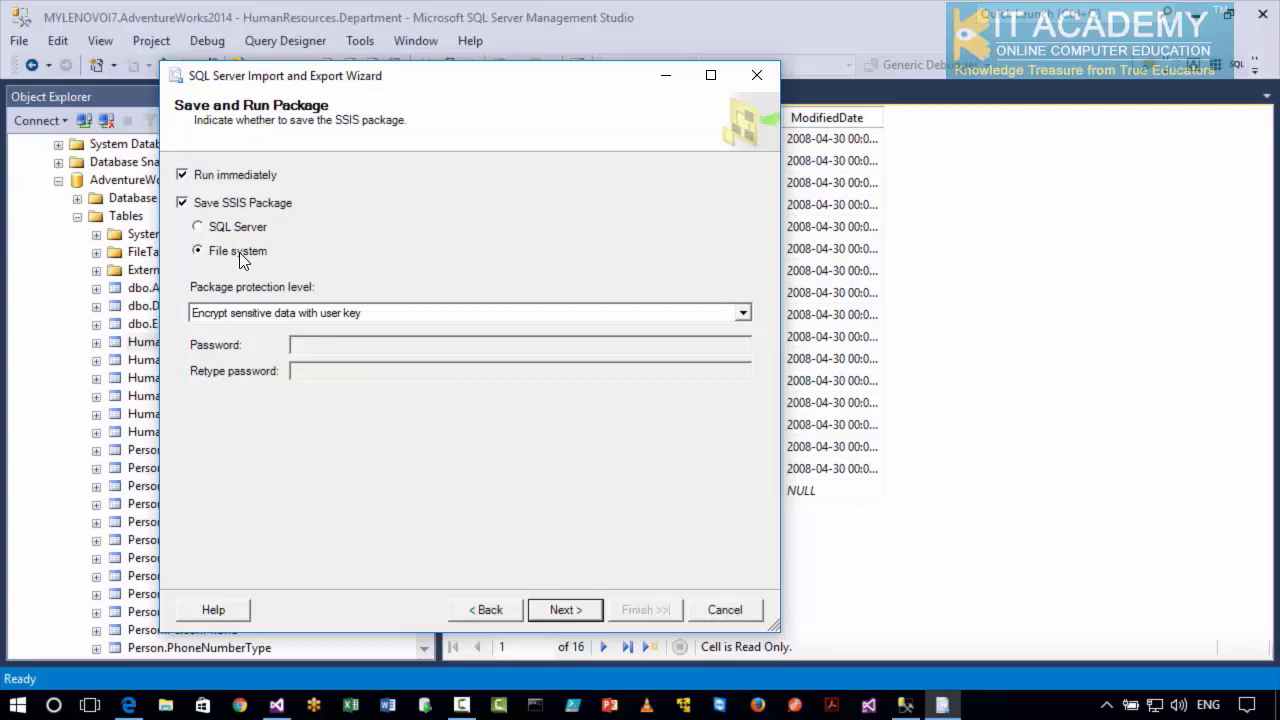
left_click(261, 313)
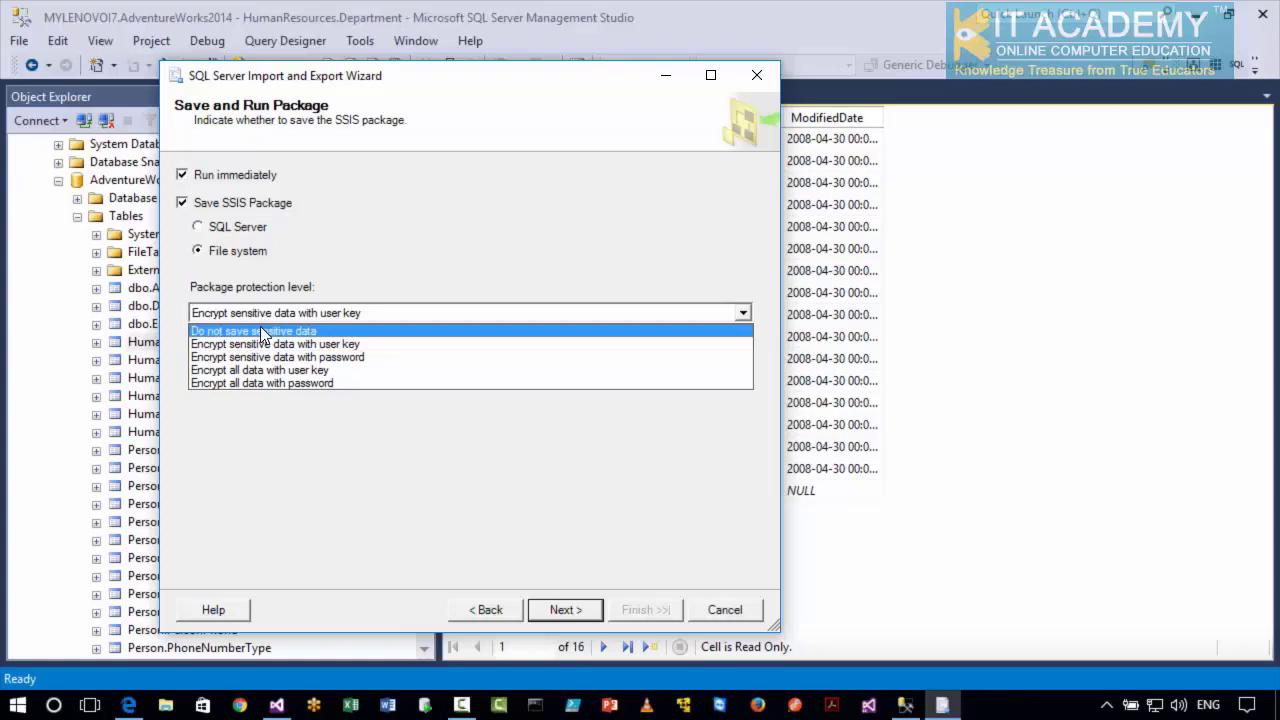
left_click(260, 331)
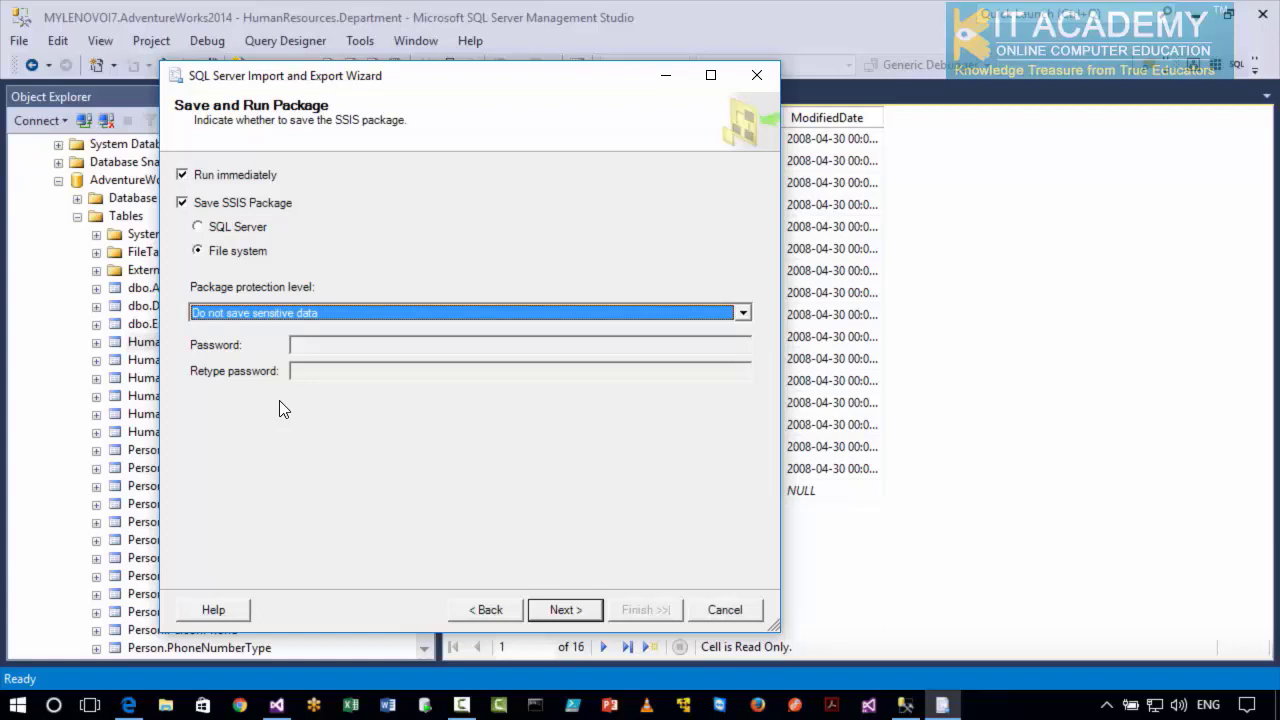
left_click(550, 612)
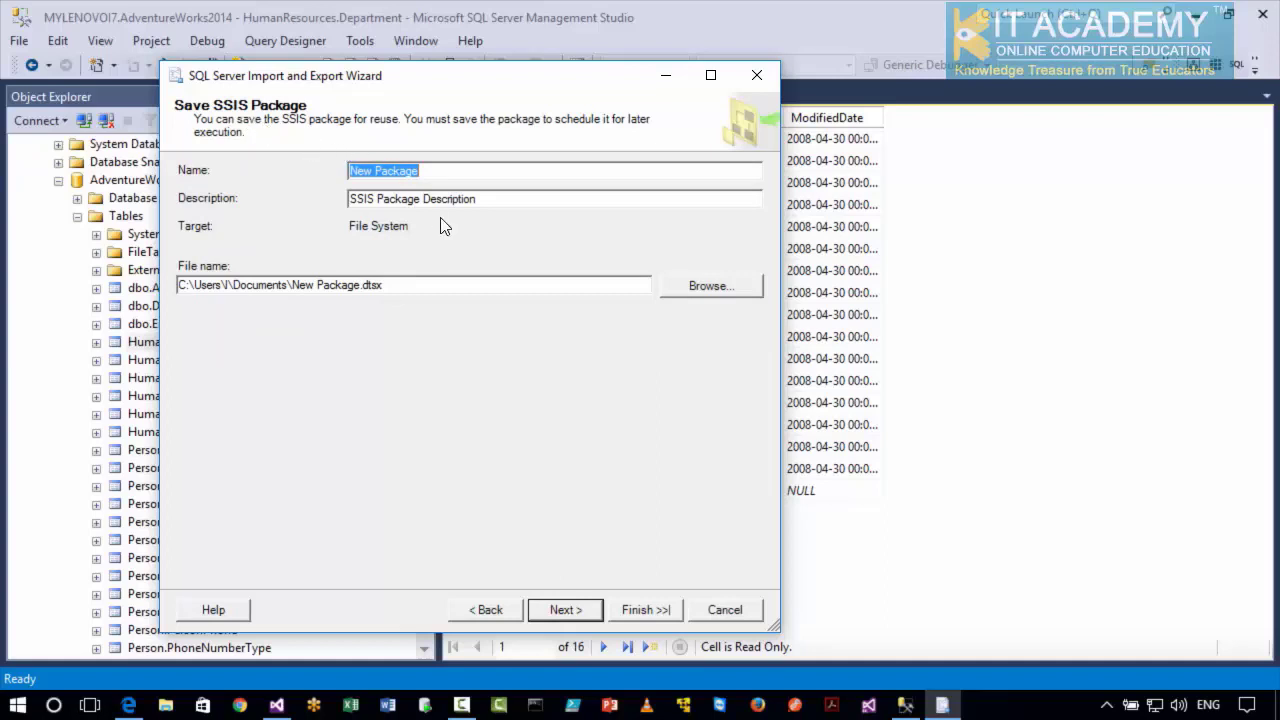
Browse for the package location, create a folder named SSISDemos on the Data (H:) drive and open it.
left_click(700, 286)
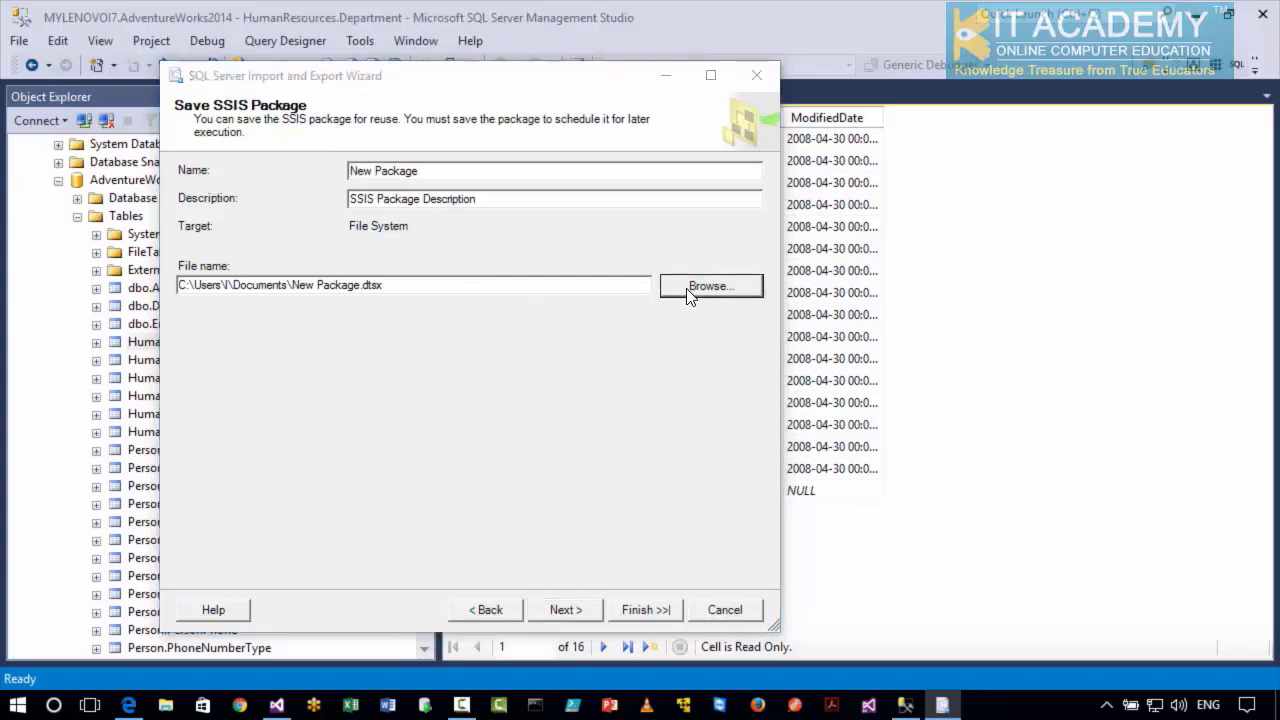
left_click(257, 440)
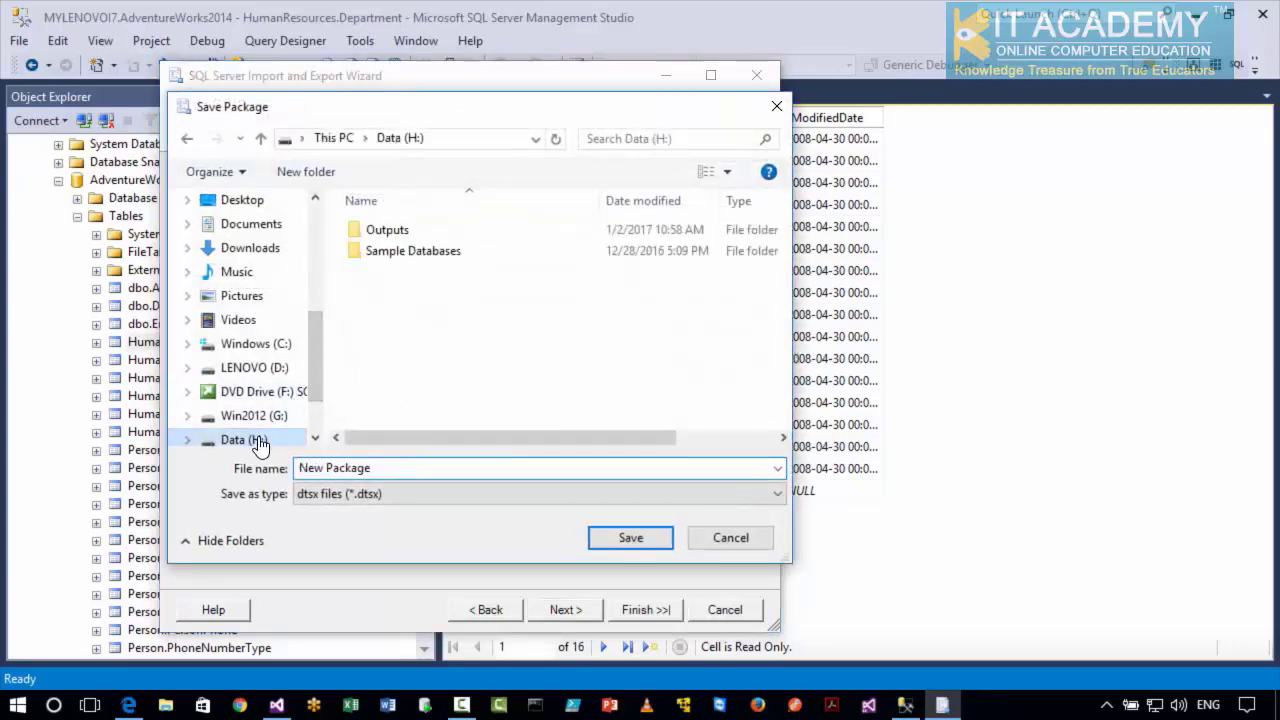
right_click(417, 305)
mouse_move(464, 516)
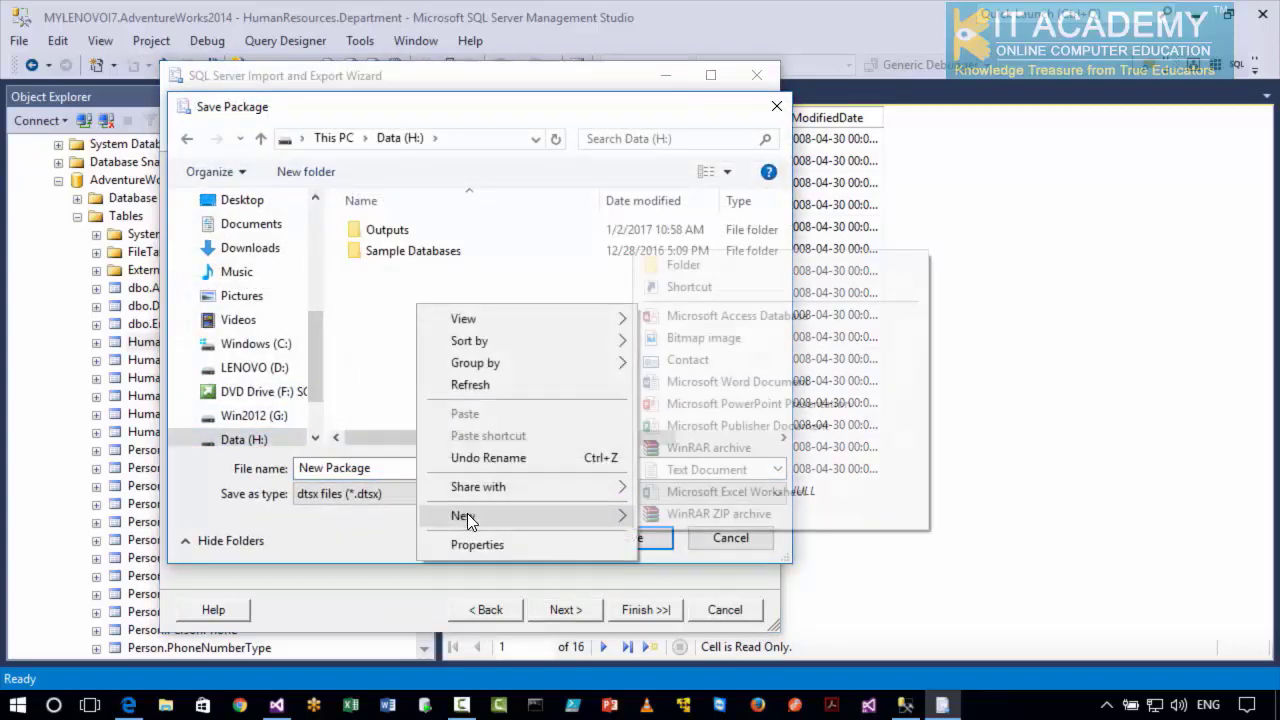
left_click(720, 270)
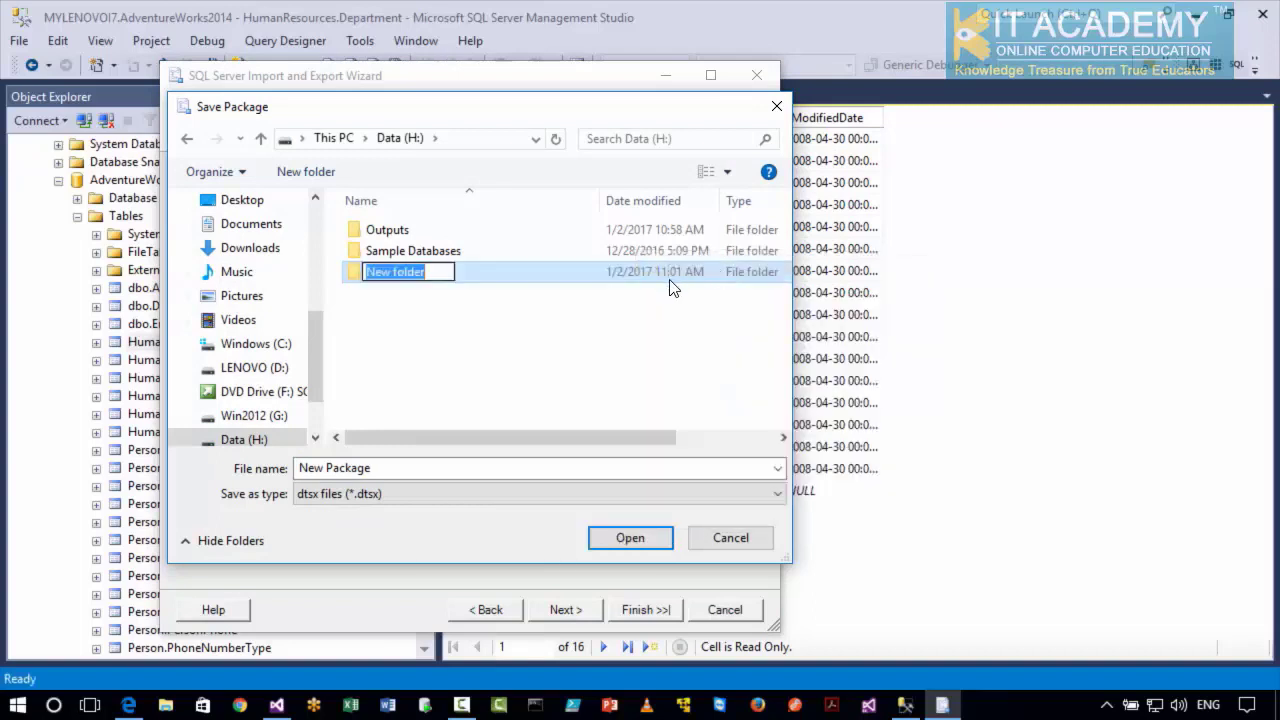
type("SSS")
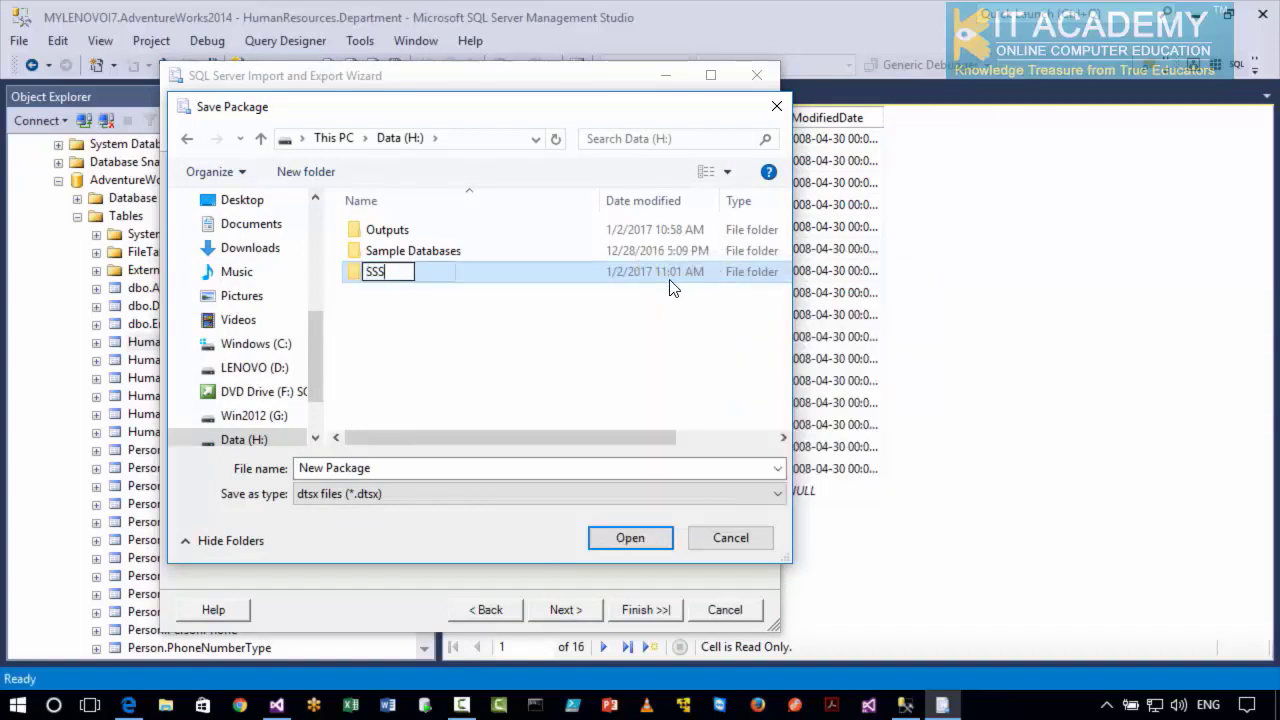
key("BackSpace")
type("ISDemos")
key("Return")
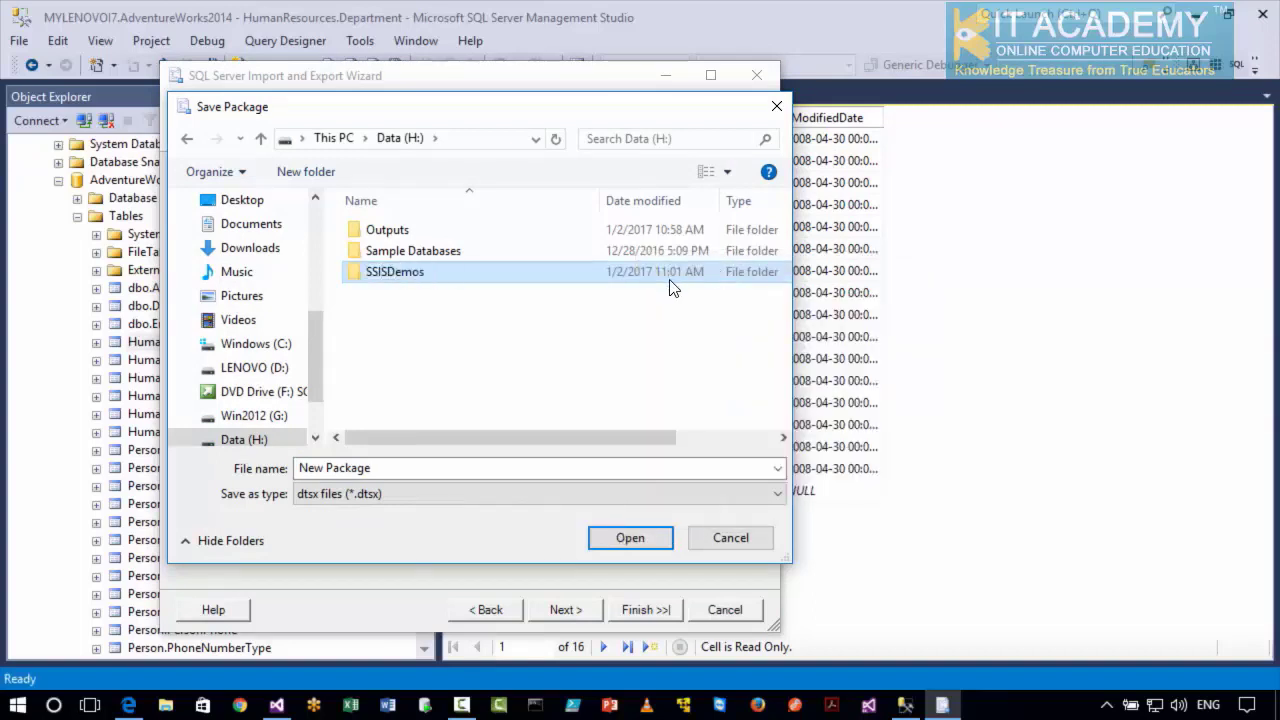
double_click(670, 280)
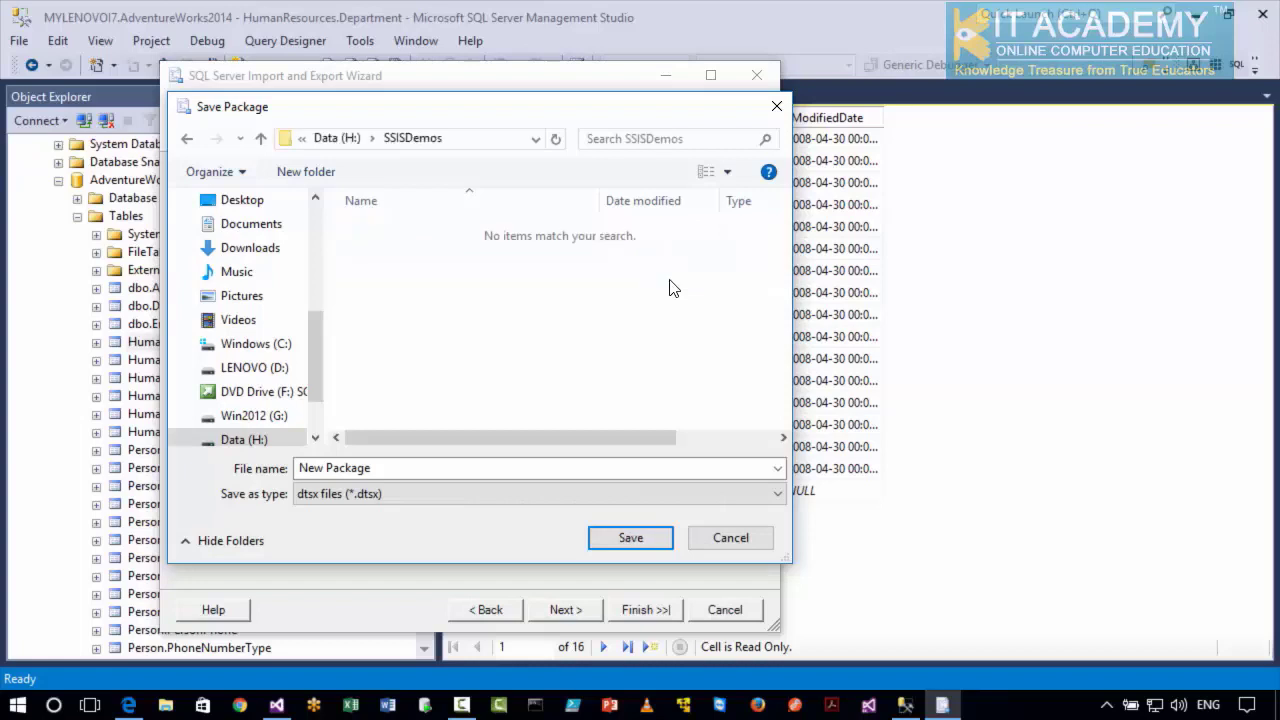
Save the package file as 01_ExportToFlatFileFromSQLServer in the SSISDemos folder and continue to the wizard's summary.
left_click(548, 469)
type("01_")
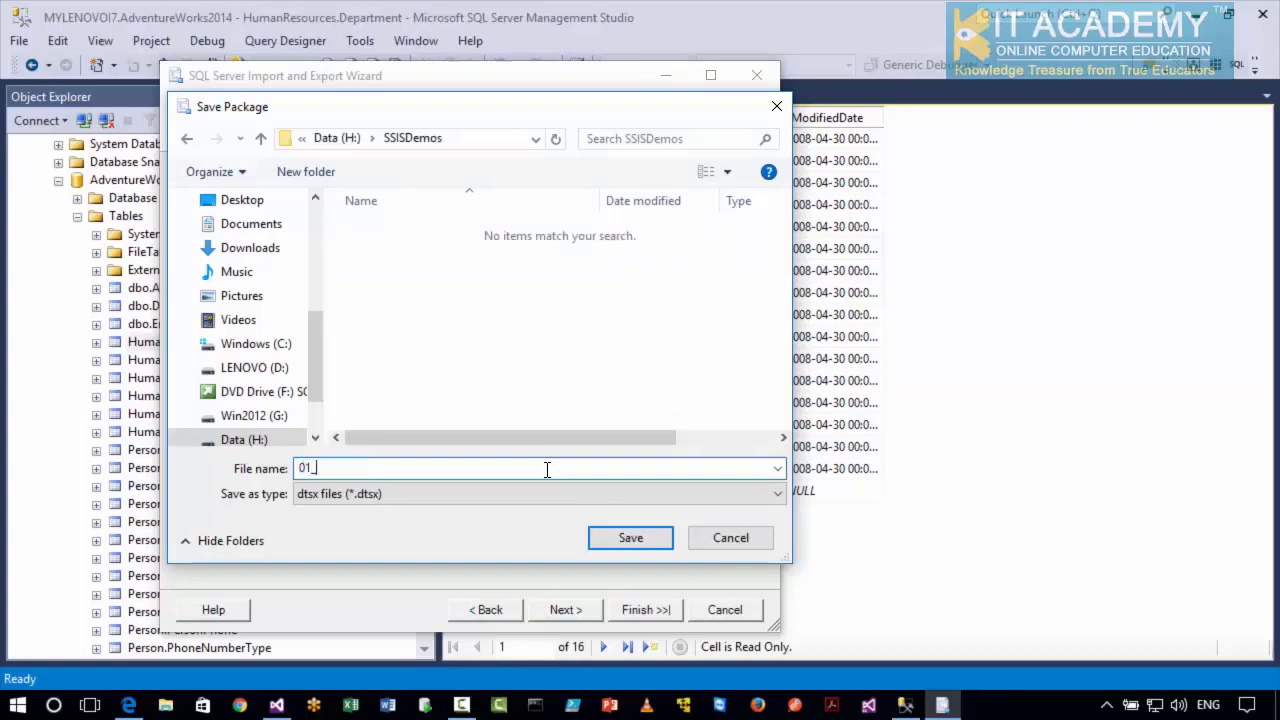
type("ExportToFlatFileFro")
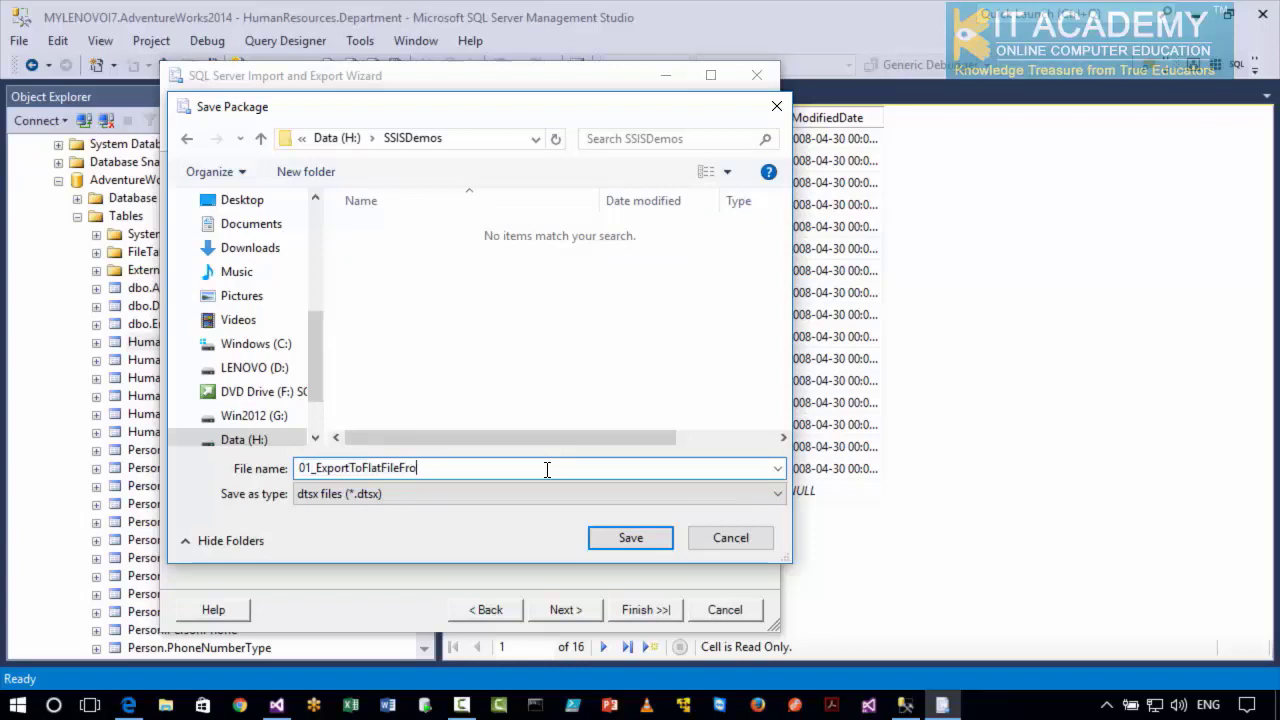
type("mSQLServer")
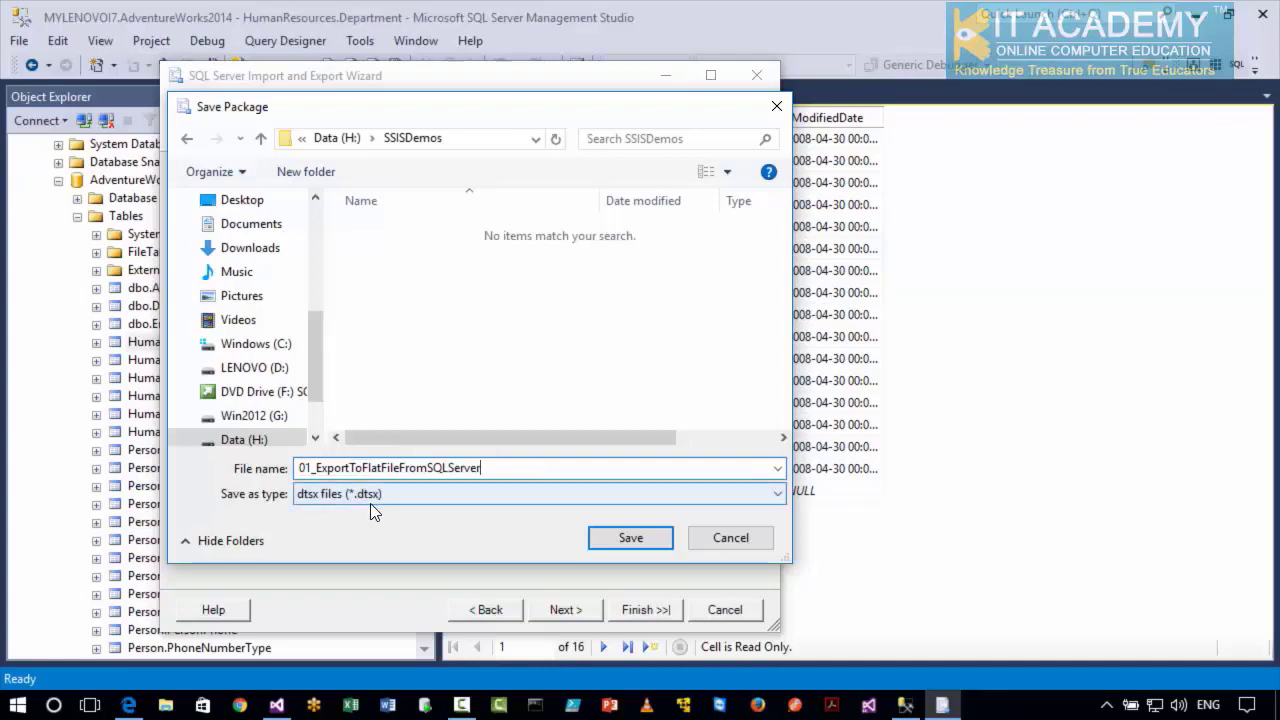
left_click(615, 541)
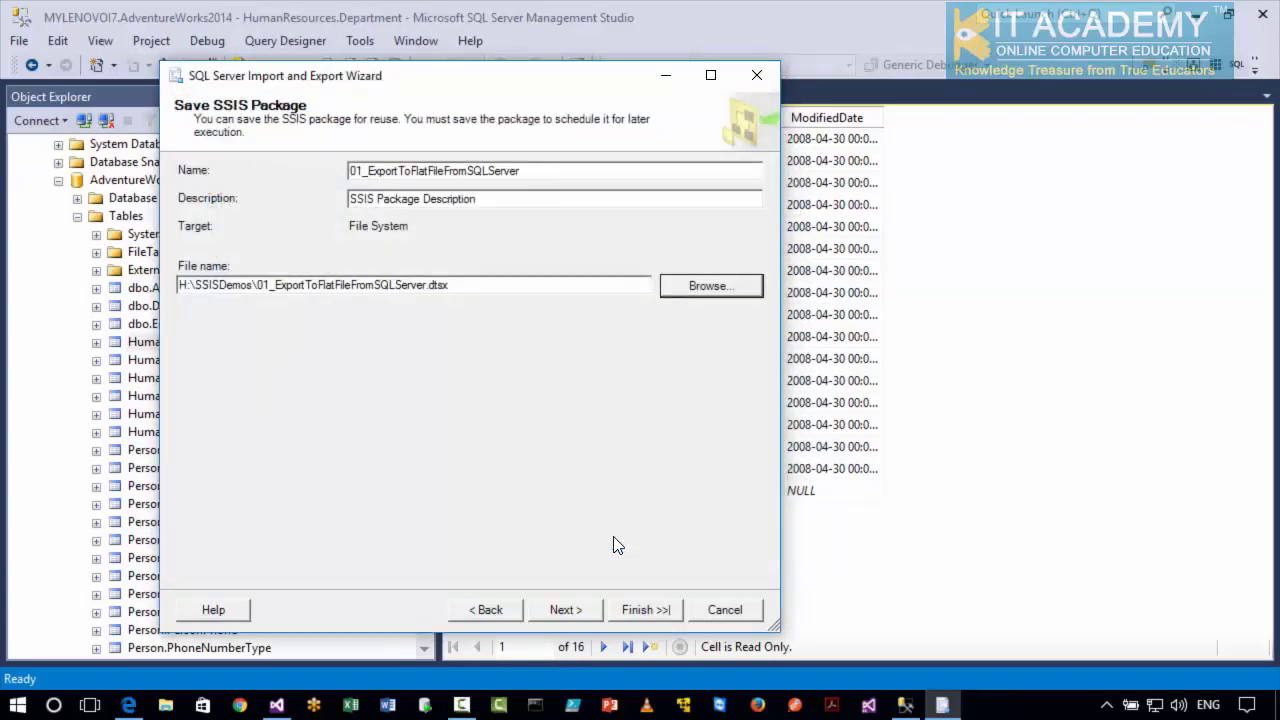
left_click(561, 611)
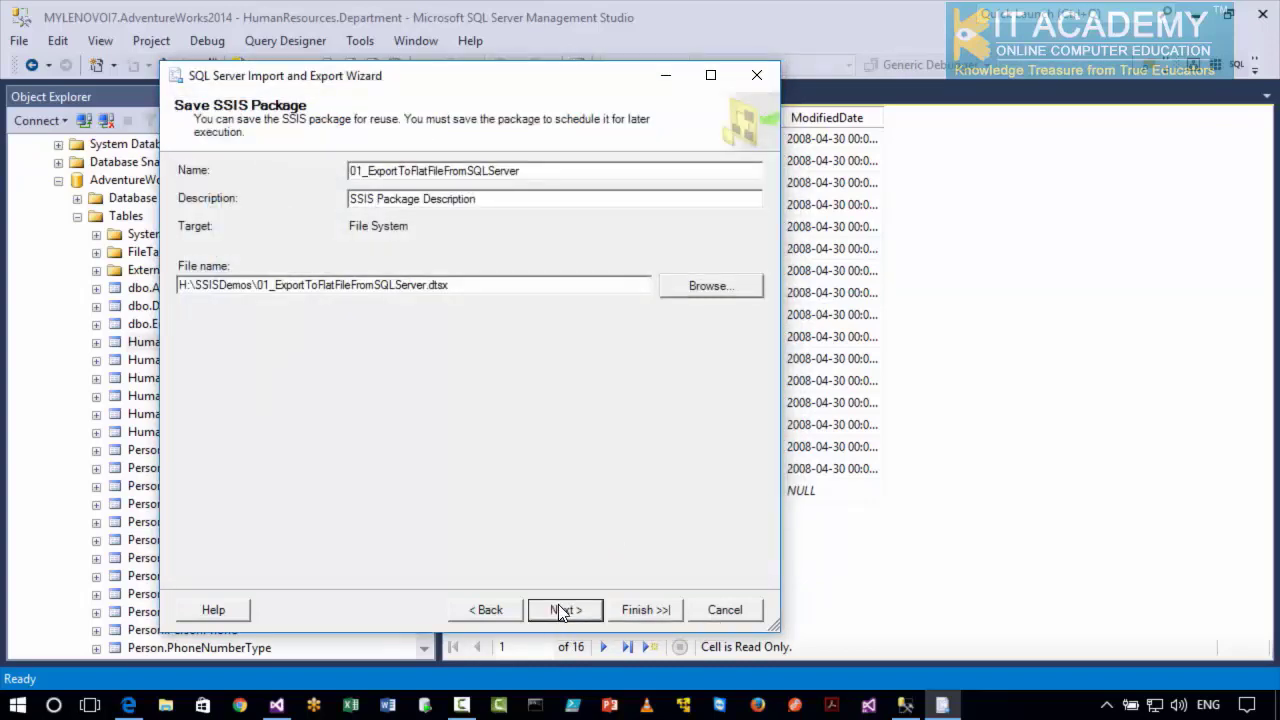
Finish the wizard to run the export, look at the available report options, and close the wizard.
left_click(641, 610)
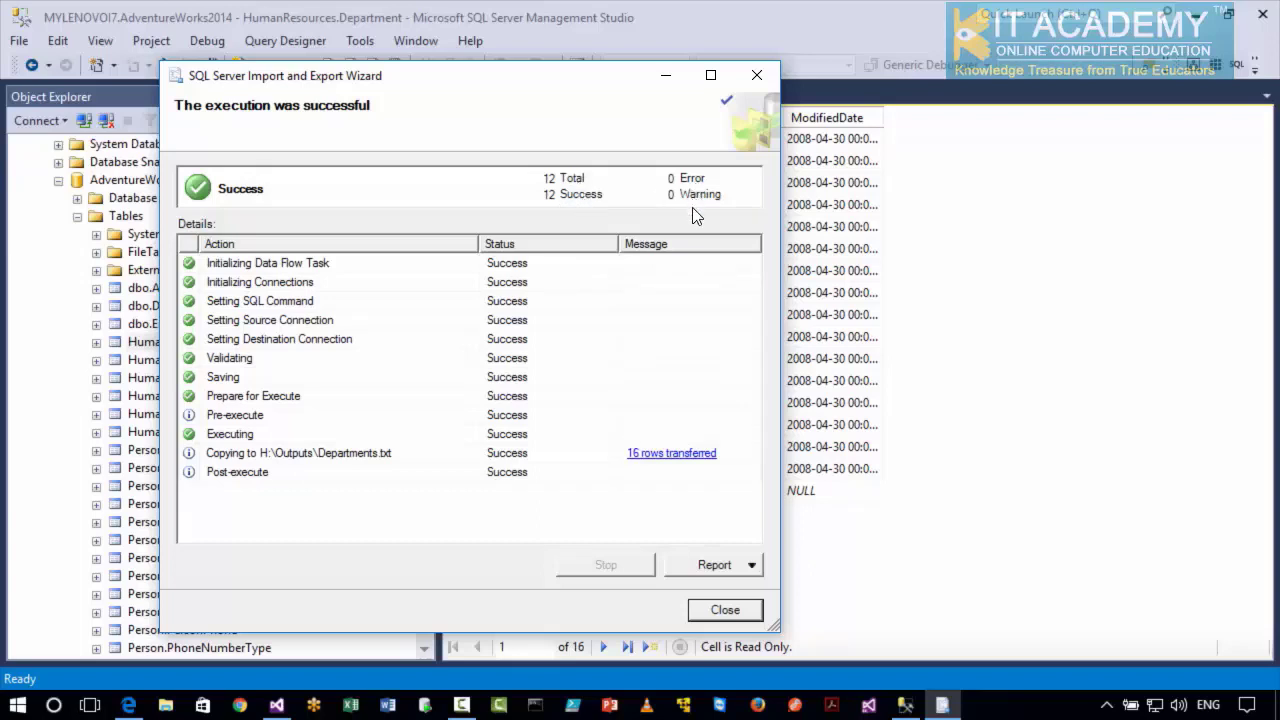
left_click(753, 567)
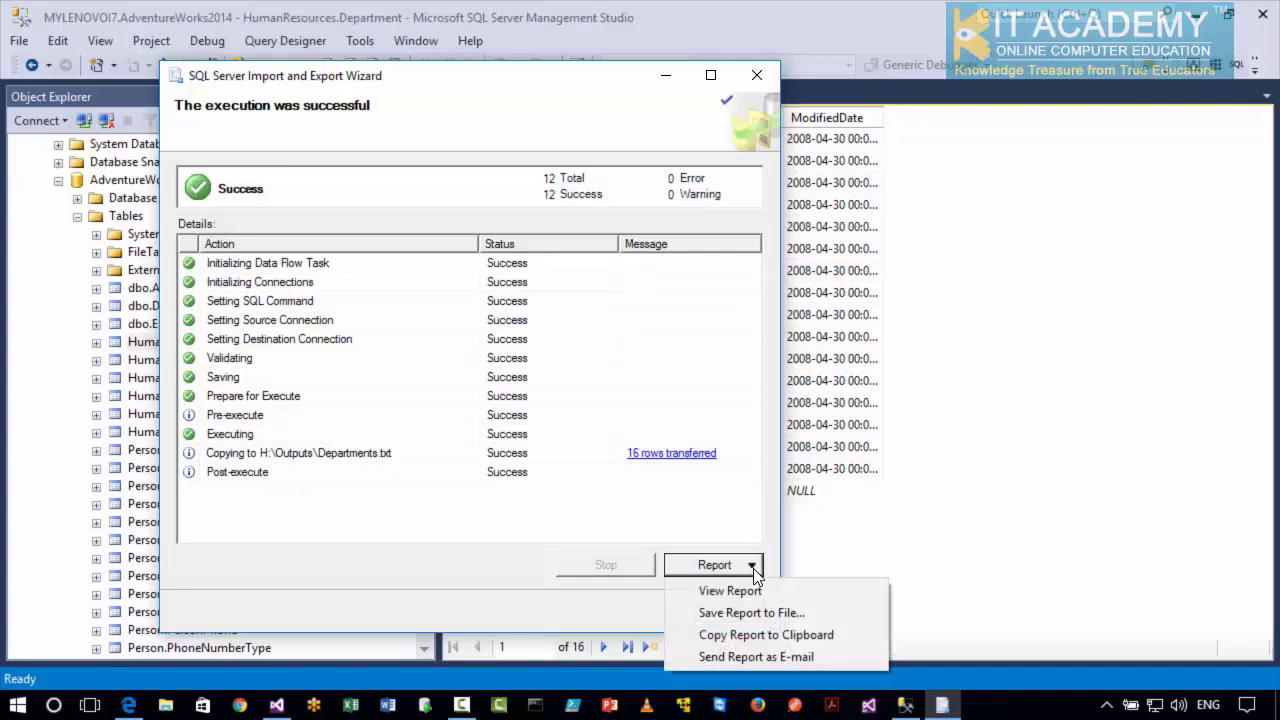
left_click(620, 606)
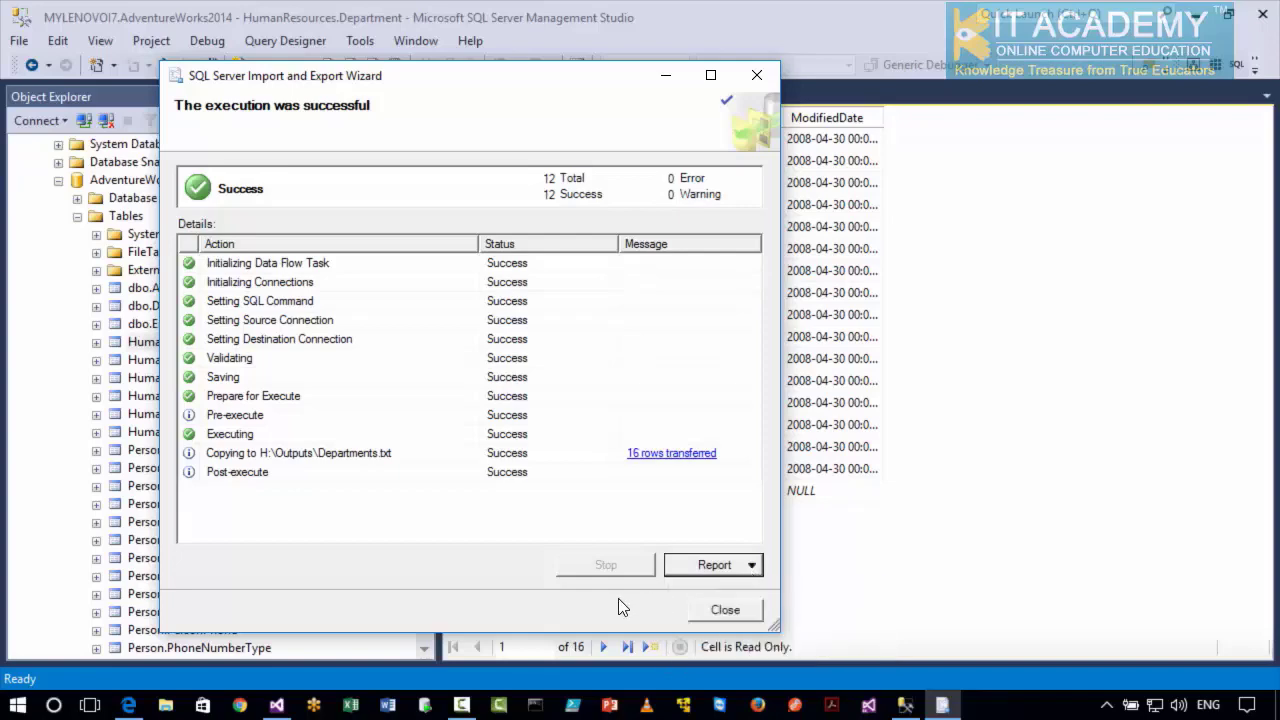
left_click(720, 610)
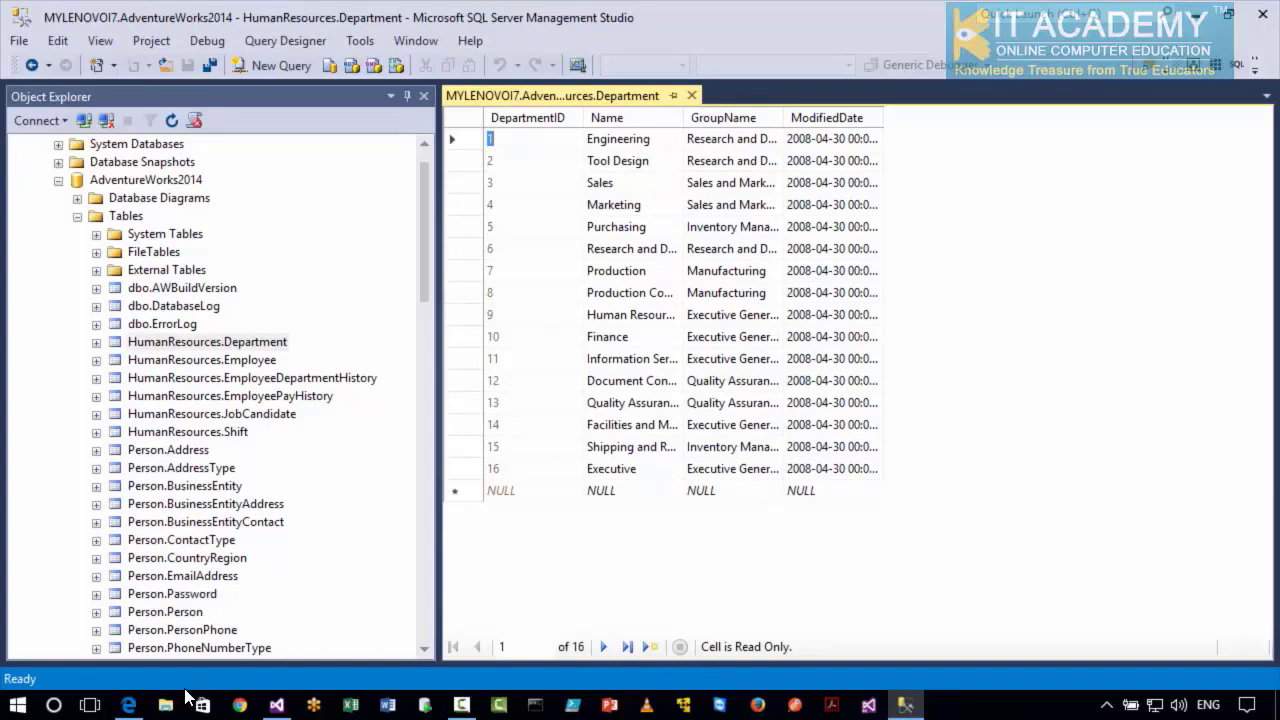
Switch to File Explorer and check the saved package in H:\SSISDemos, widening the file type column to fit.
left_click(166, 707)
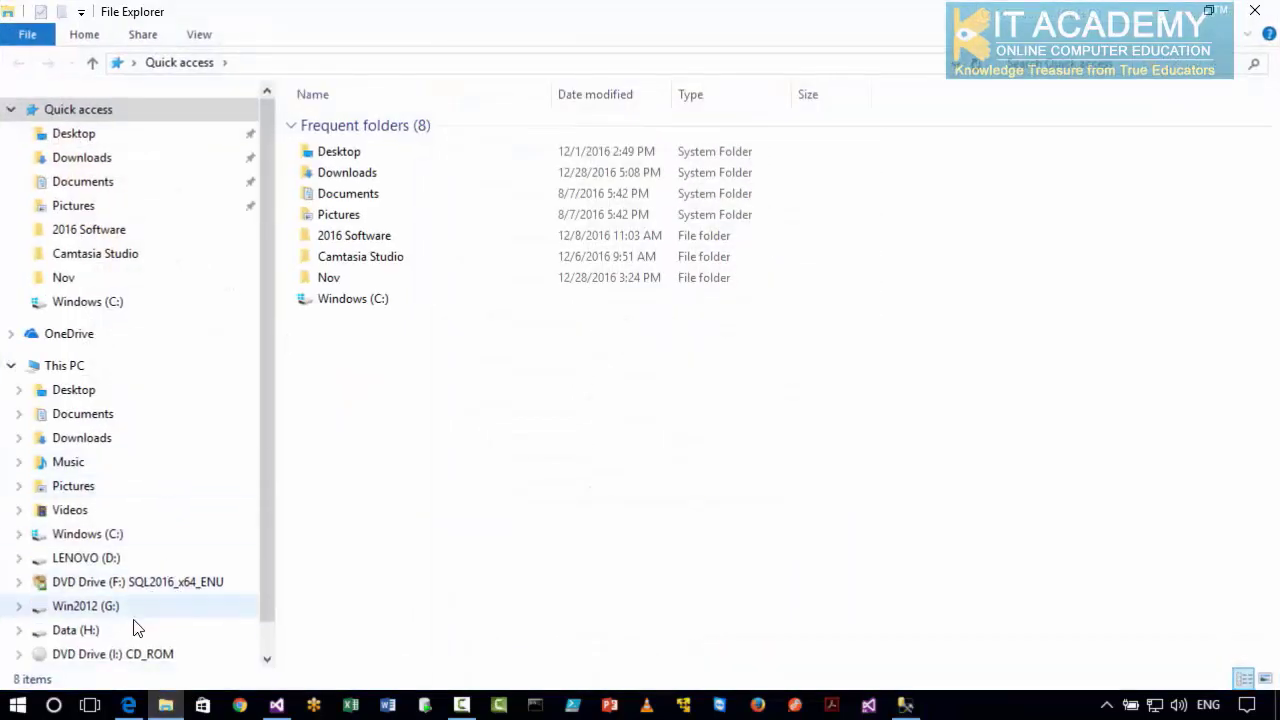
left_click(95, 631)
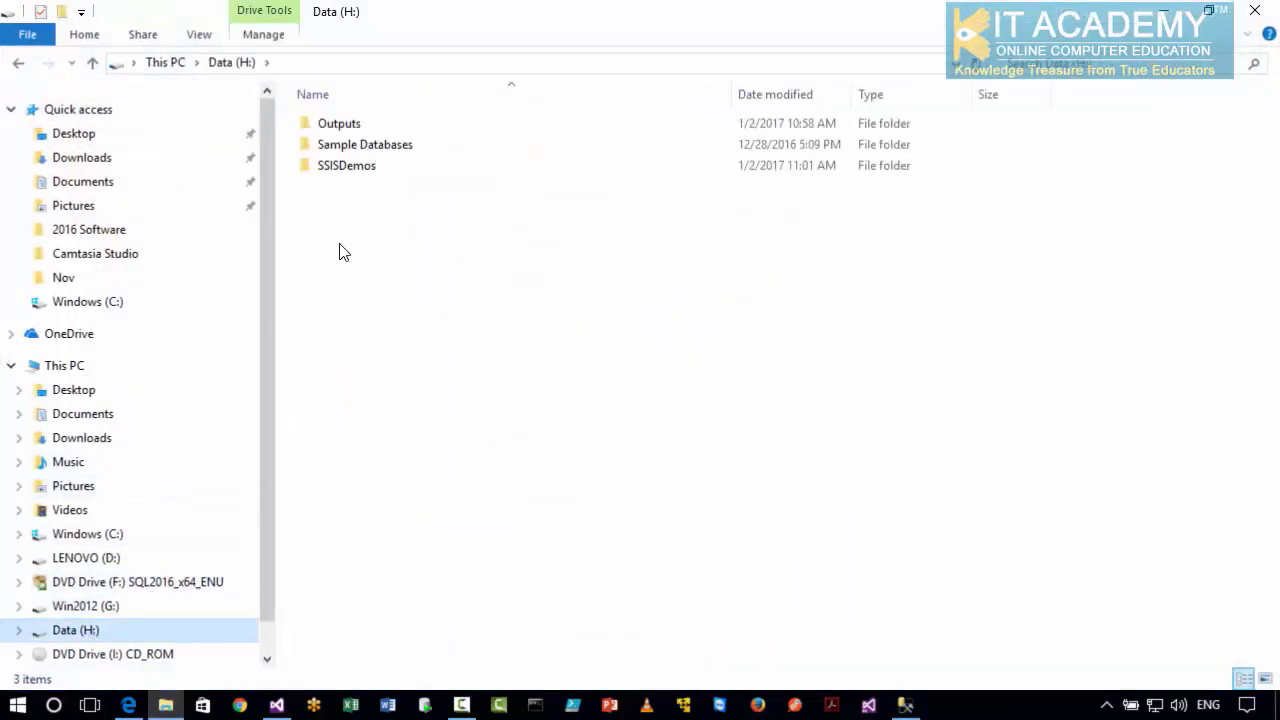
double_click(349, 177)
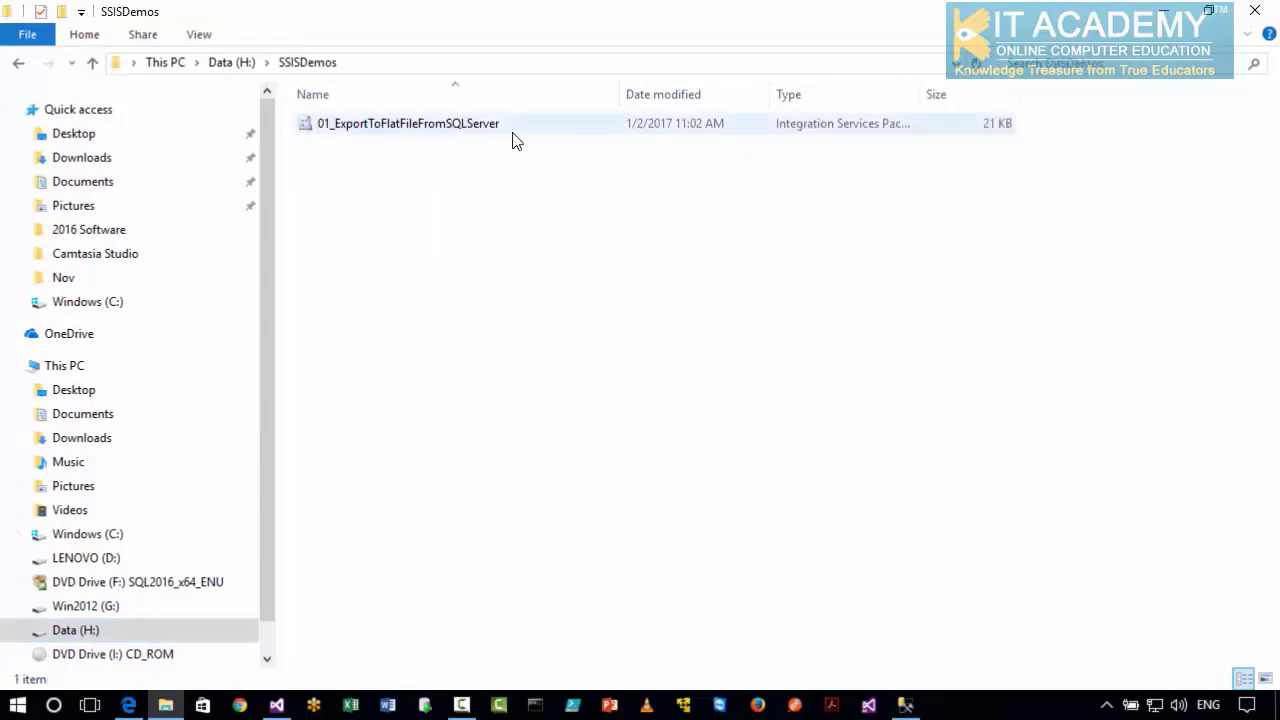
double_click(920, 96)
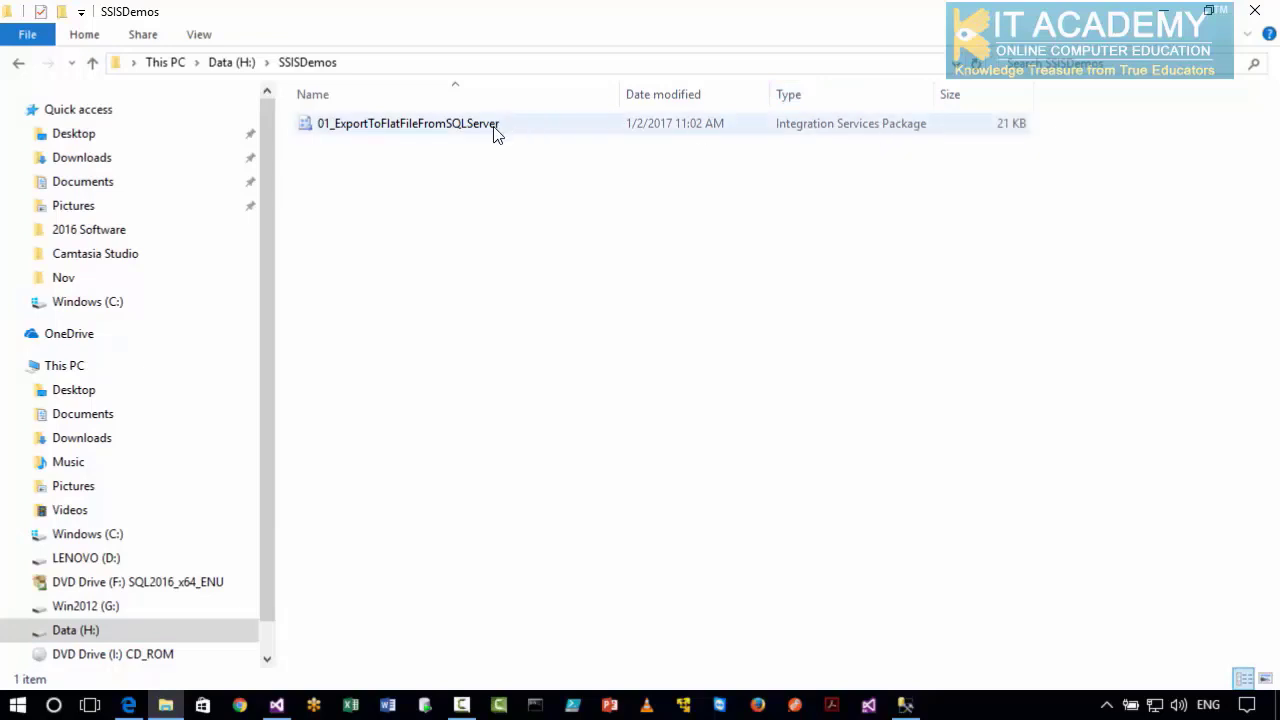
Open the Departments text file from H:\Outputs in Notepad and maximize its window to examine the exported rows.
left_click(20, 64)
double_click(325, 126)
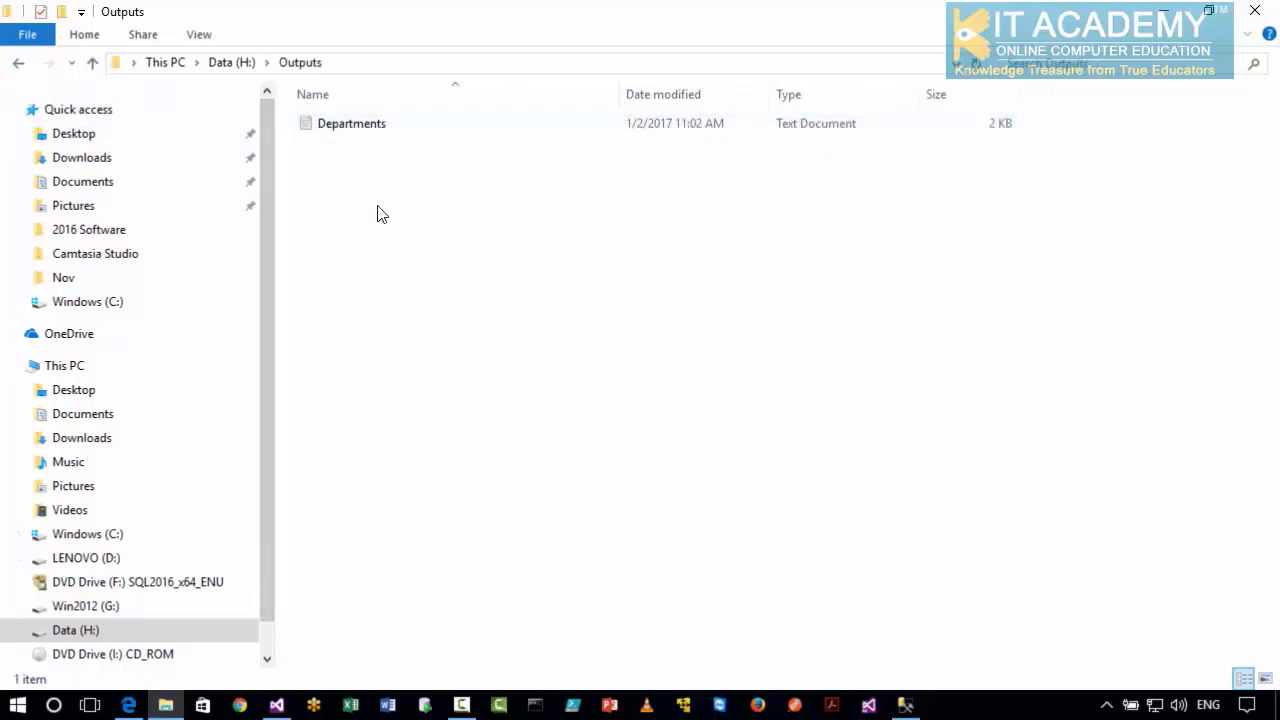
left_click(360, 135)
double_click(360, 135)
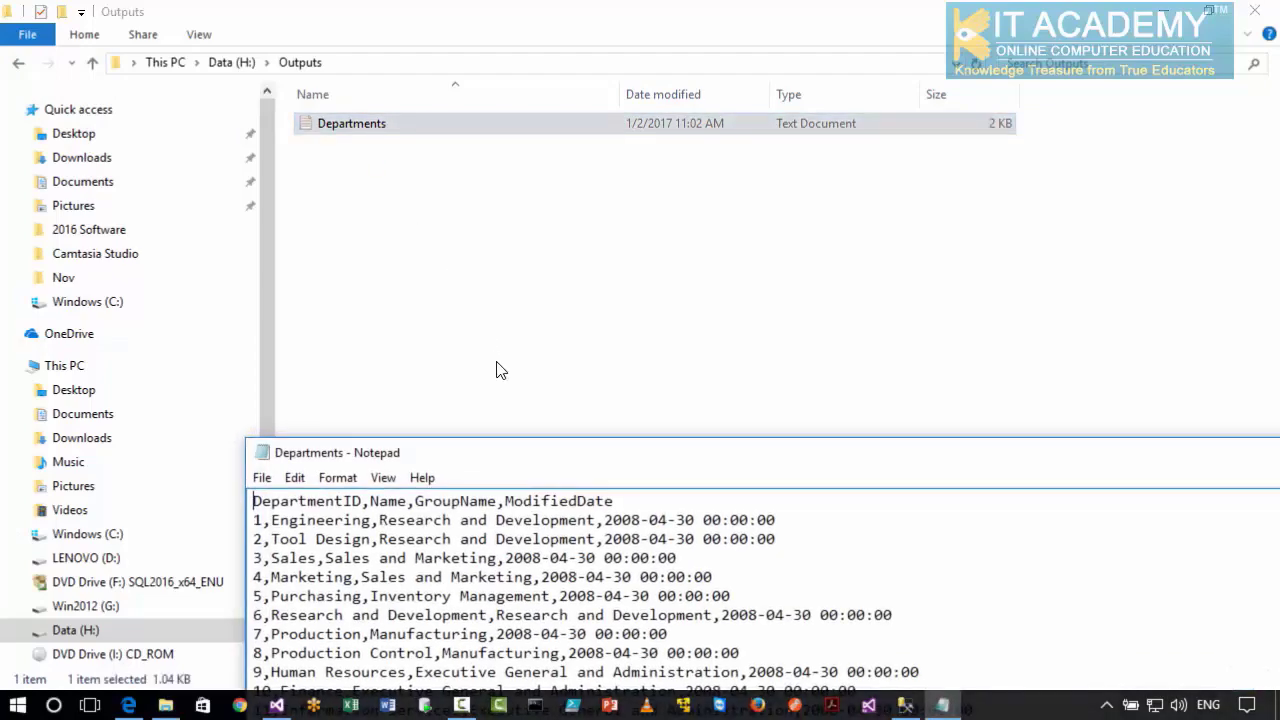
double_click(503, 452)
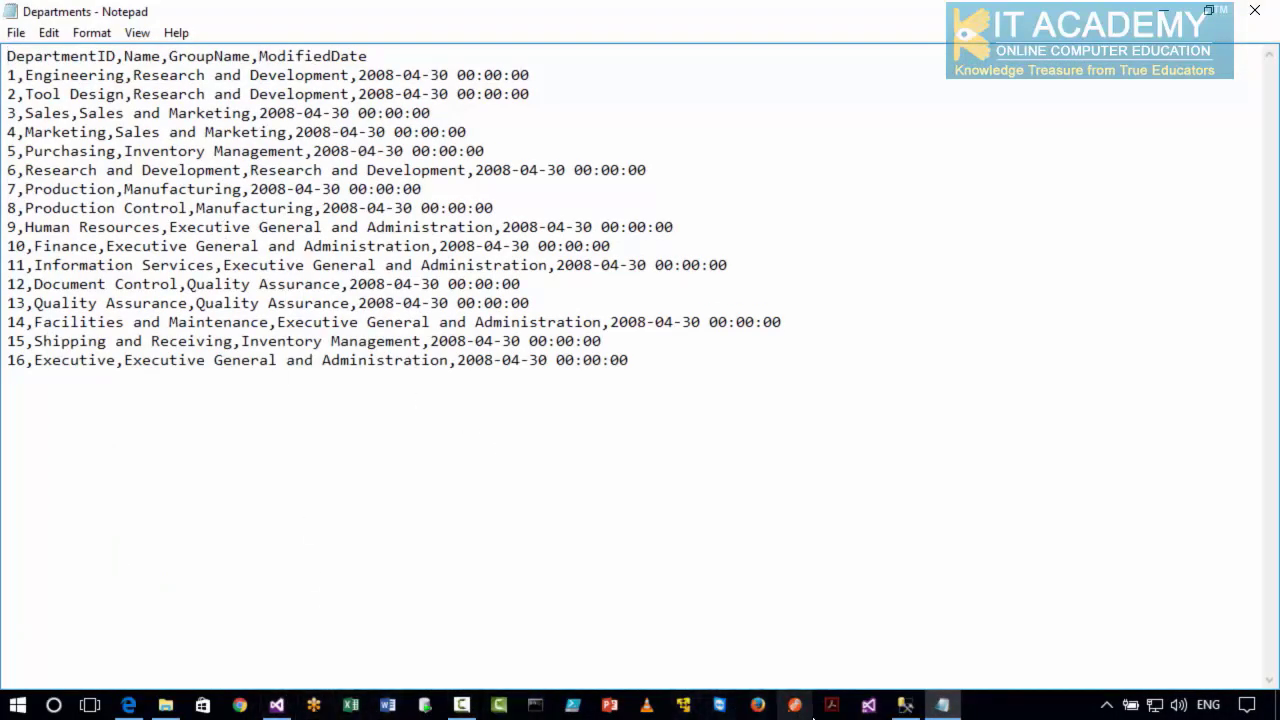
Switch to SQL Server Management Studio, compare its Department table with the exported text file, and restore the window to full screen.
left_click(889, 708)
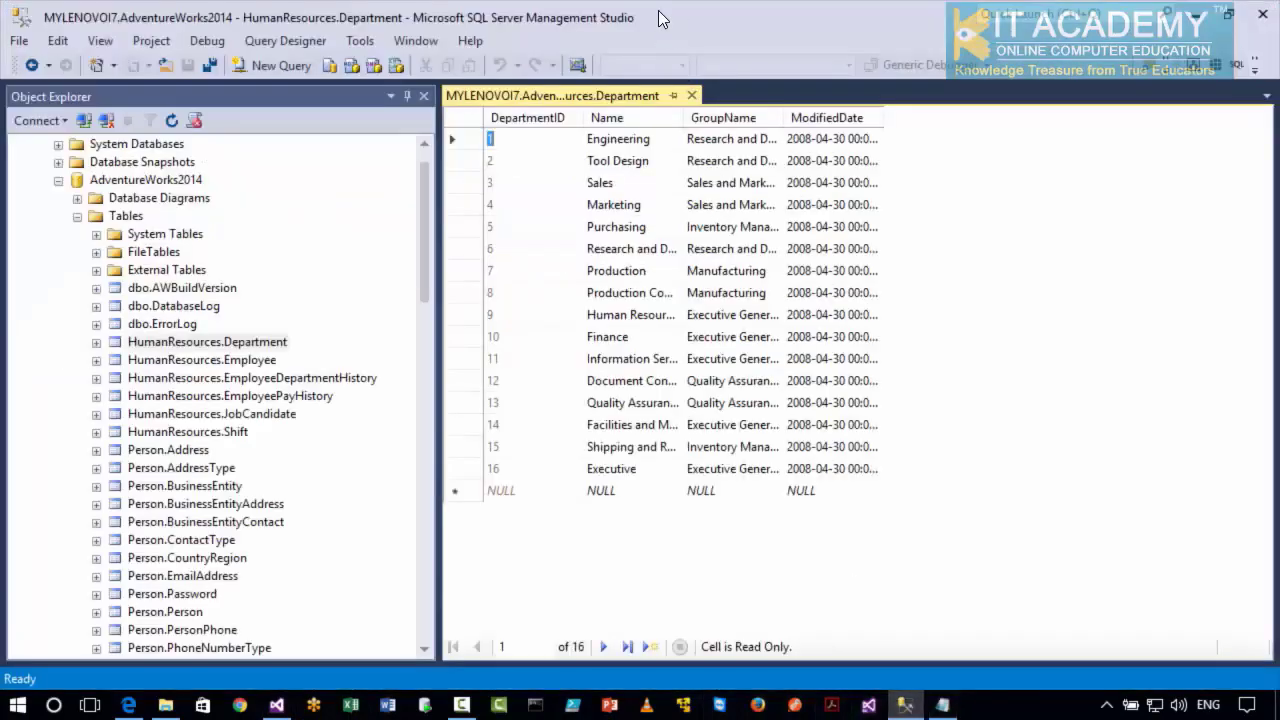
left_click_drag(660, 19, 520, 311)
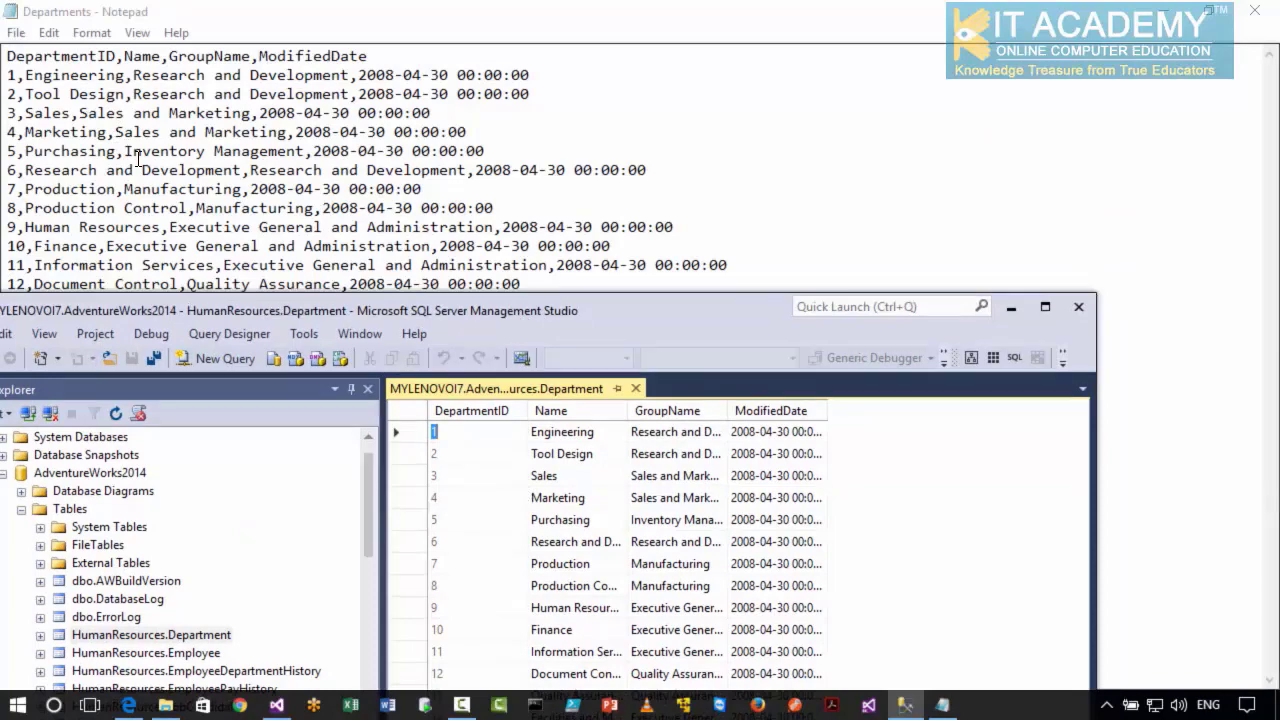
left_click(1045, 306)
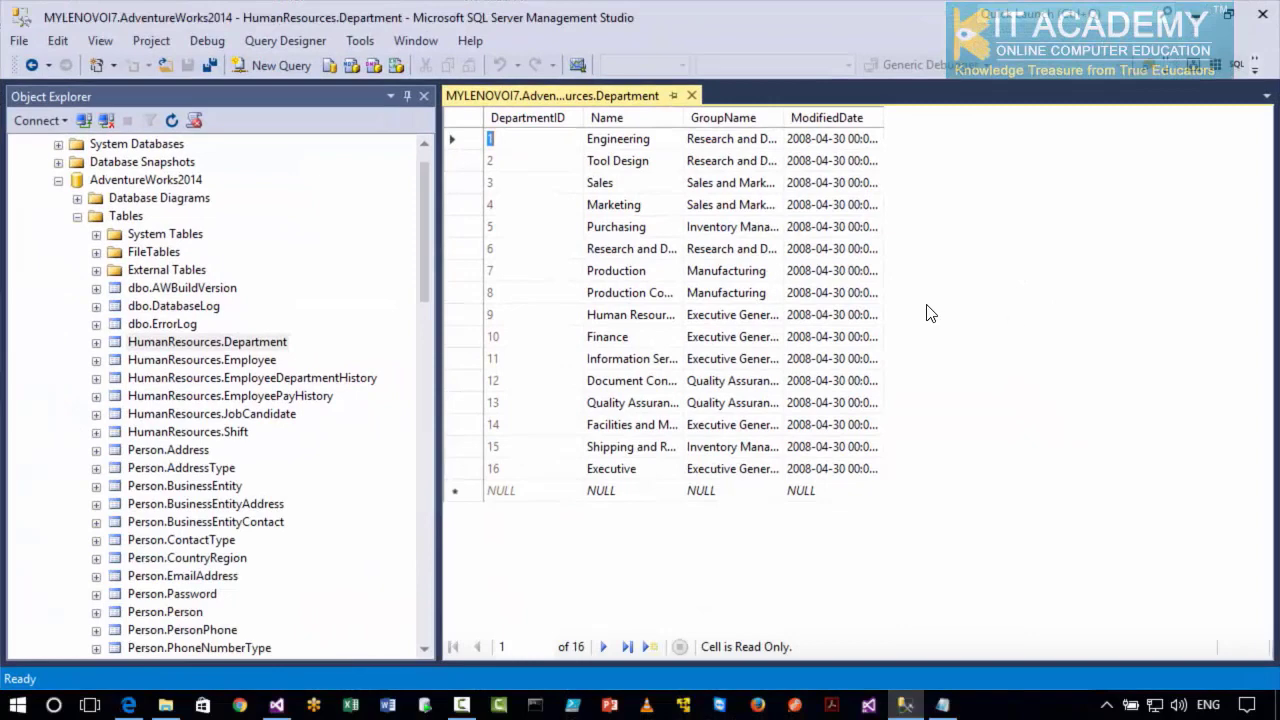